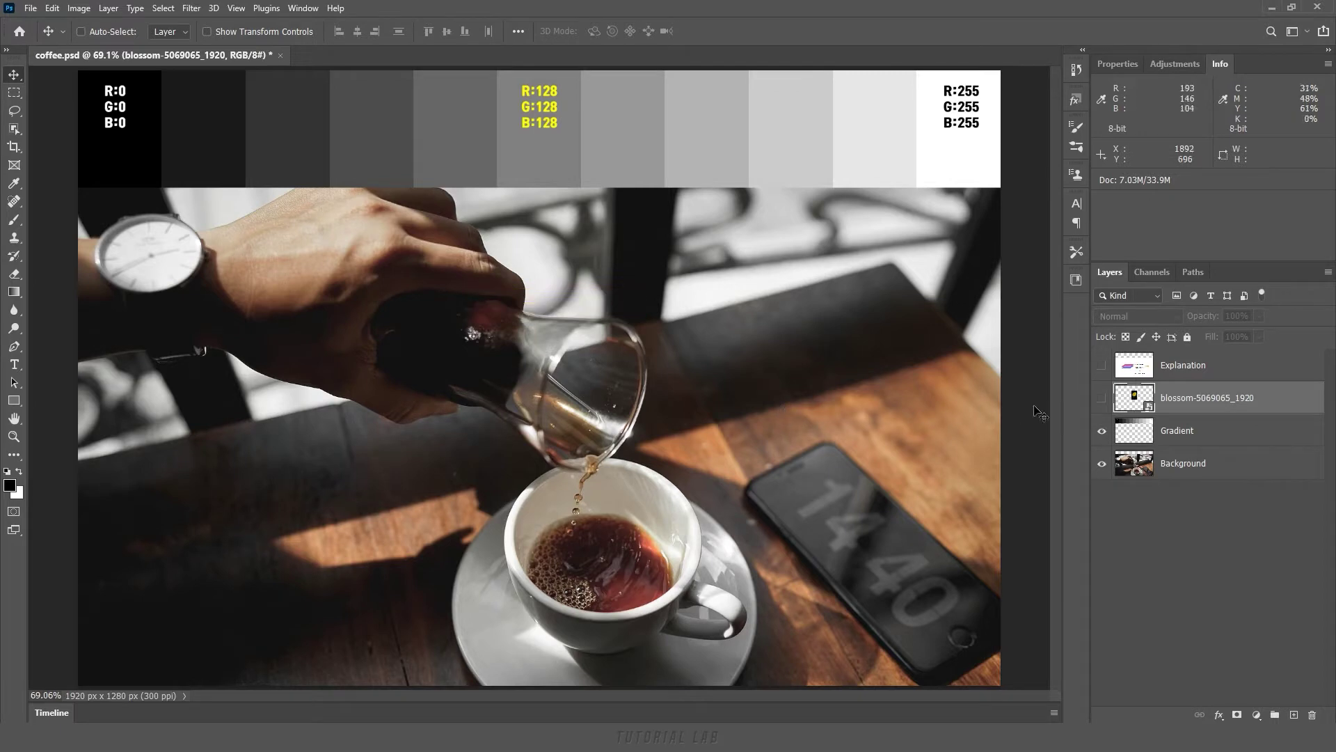
# Step: Show the blossom layer, preview the blend modes, keep Normal, then reveal the Lighten diagram
pyautogui.click(1100, 400)
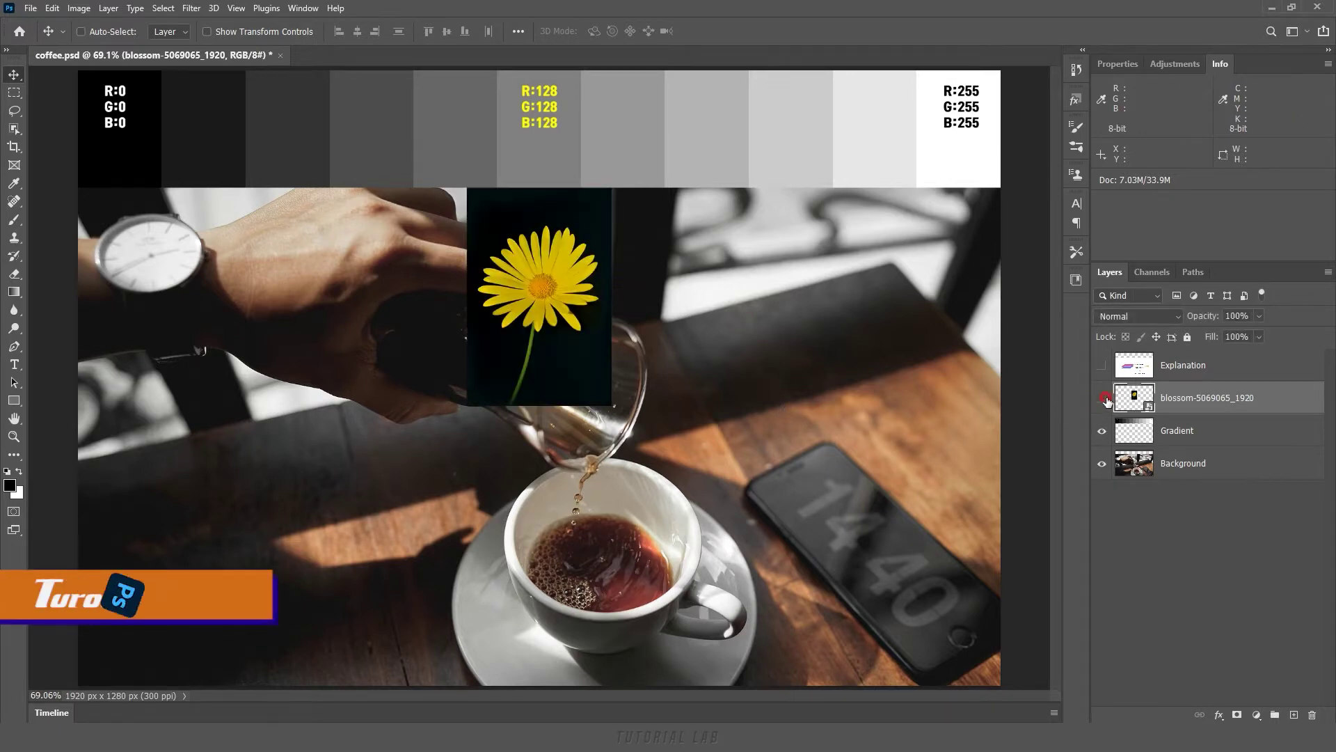
pyautogui.click(1103, 400)
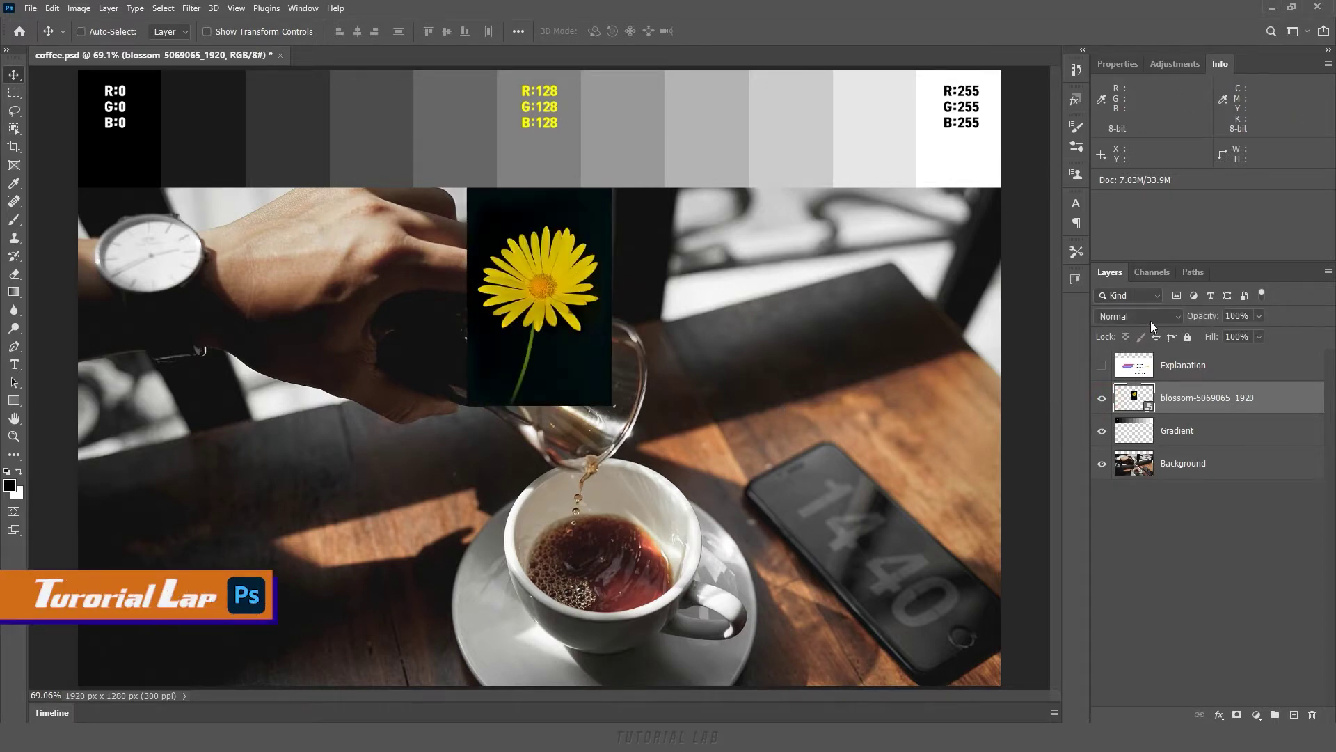
pyautogui.click(1151, 319)
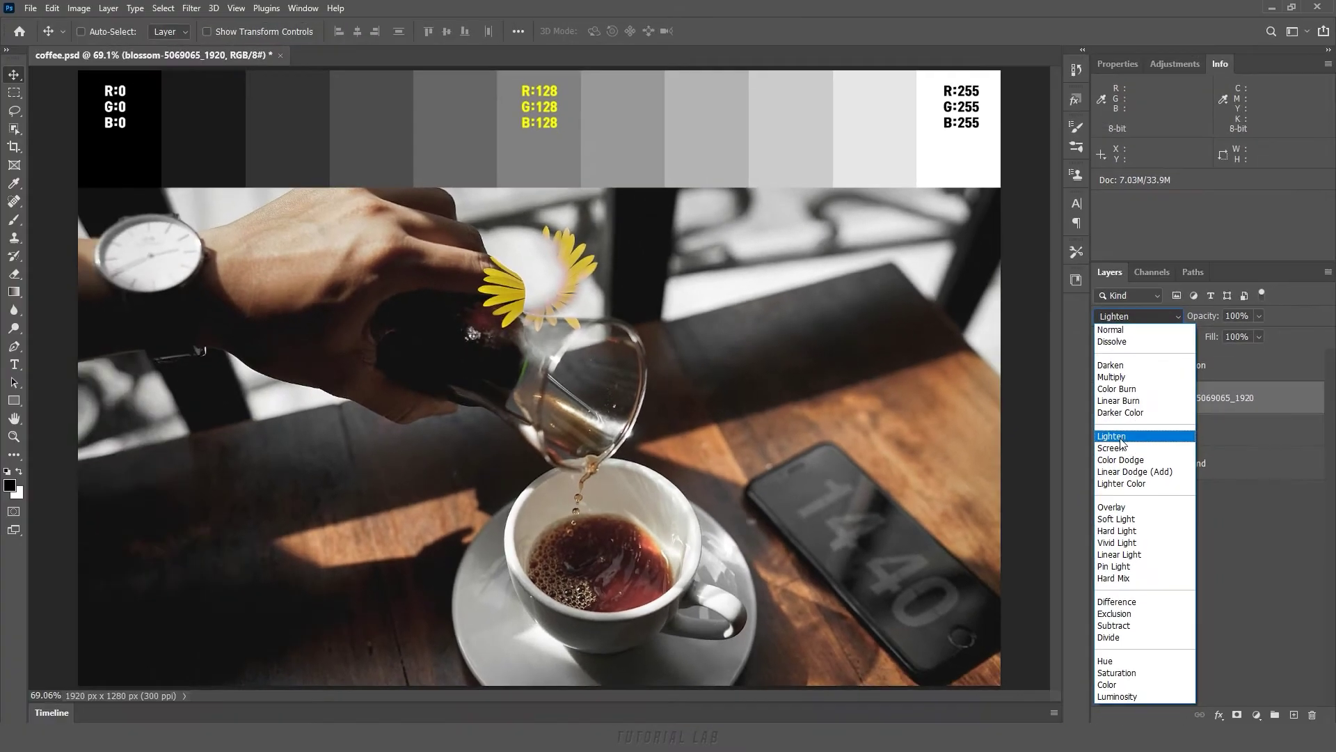
pyautogui.click(1120, 331)
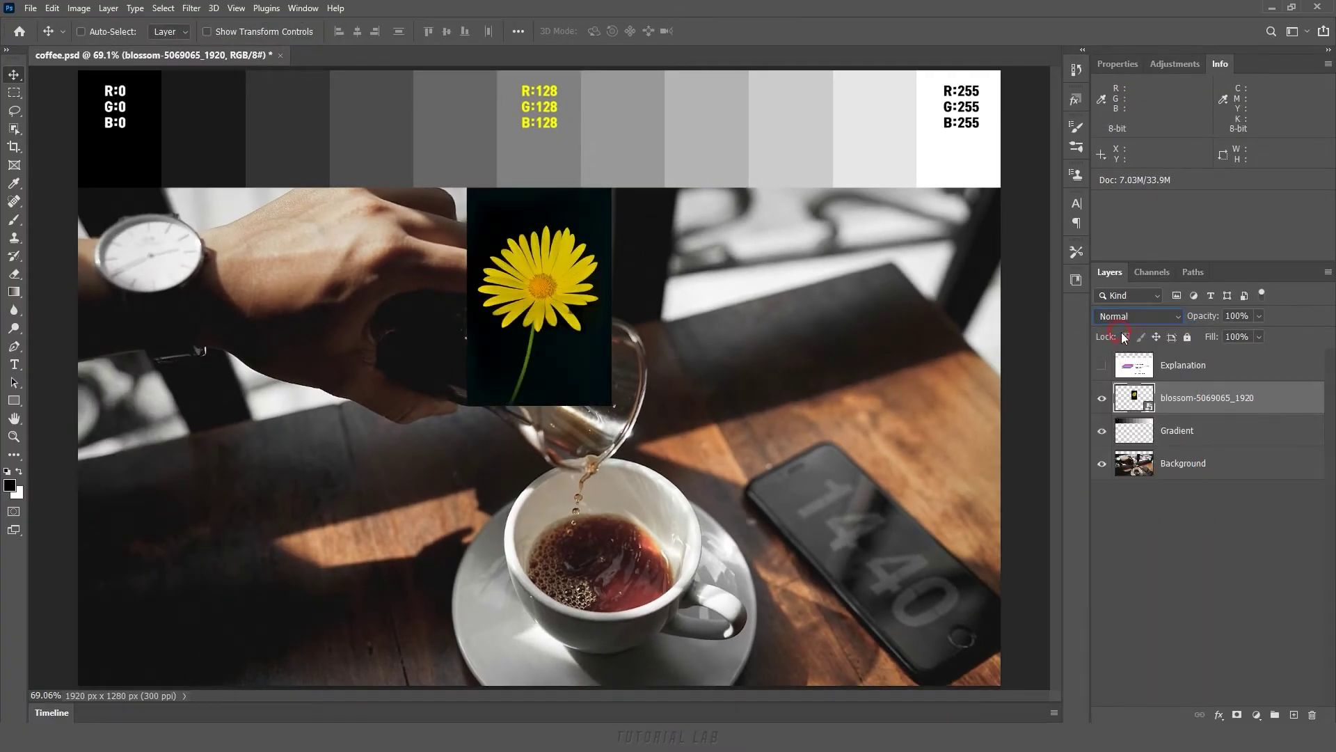
pyautogui.click(1102, 366)
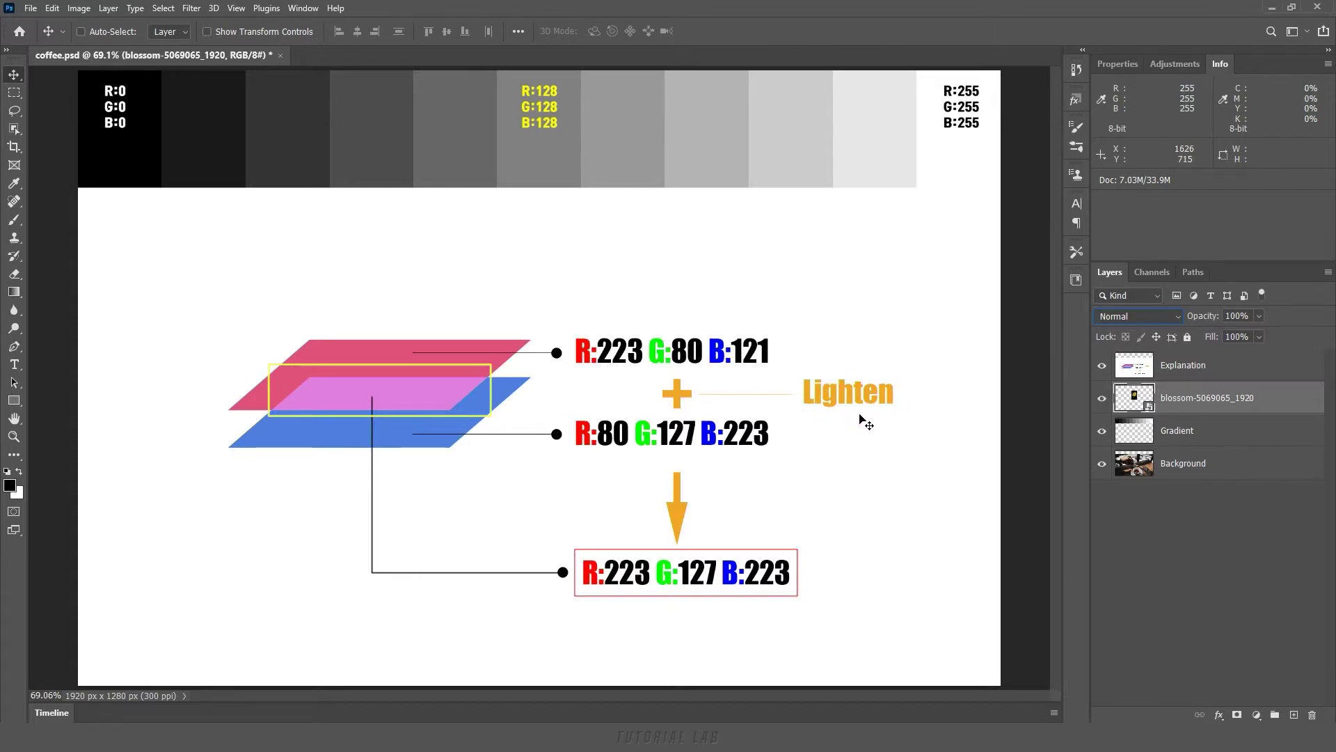
pyautogui.click(1102, 366)
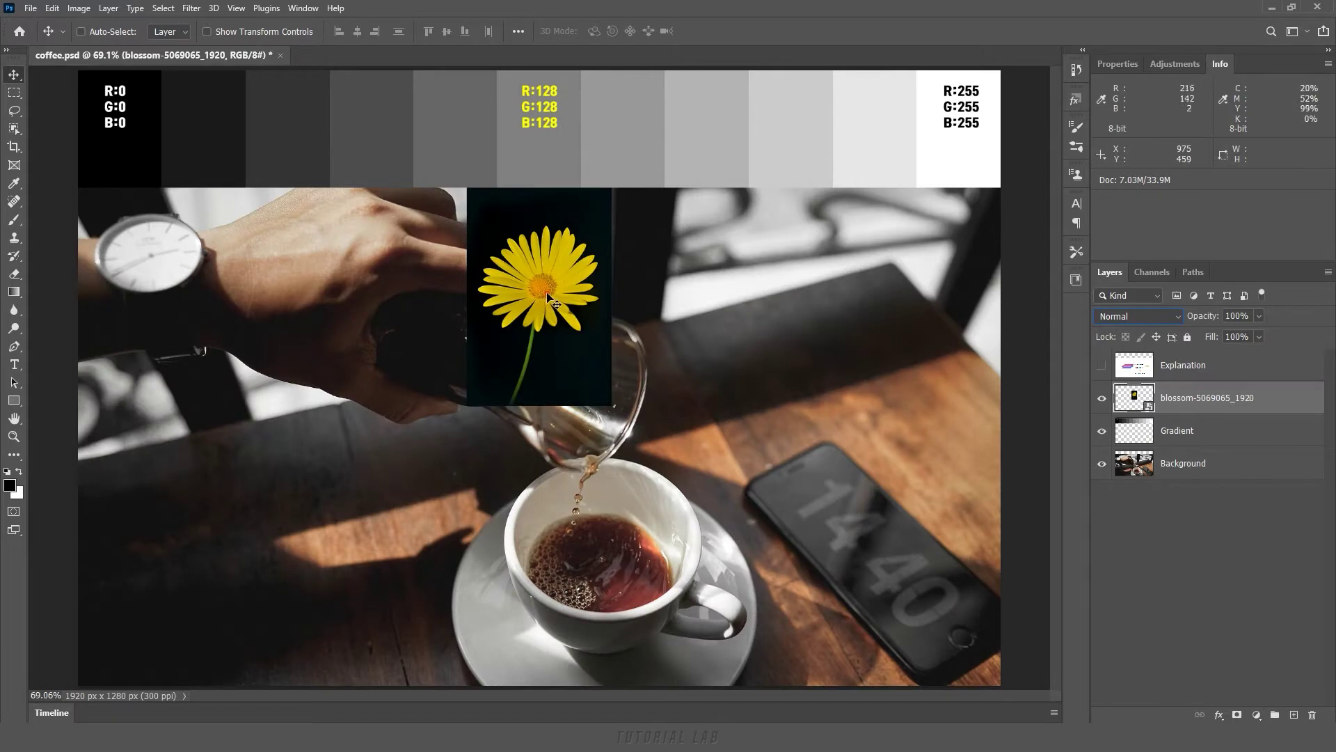
# Step: Drag the blossom up onto the grey swatch strip and set its blend mode to Lighten
pyautogui.moveTo(548, 294); pyautogui.dragTo(552, 148)
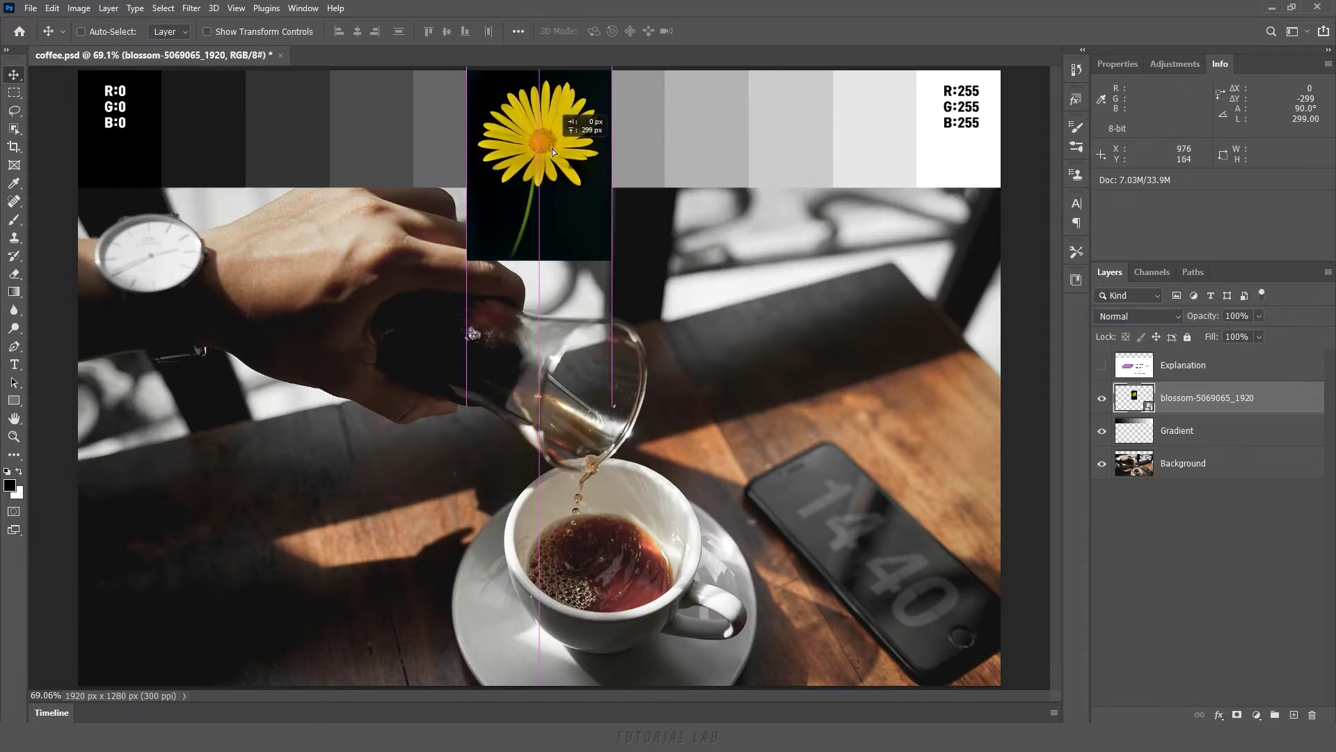
pyautogui.moveTo(553, 148); pyautogui.dragTo(559, 139)
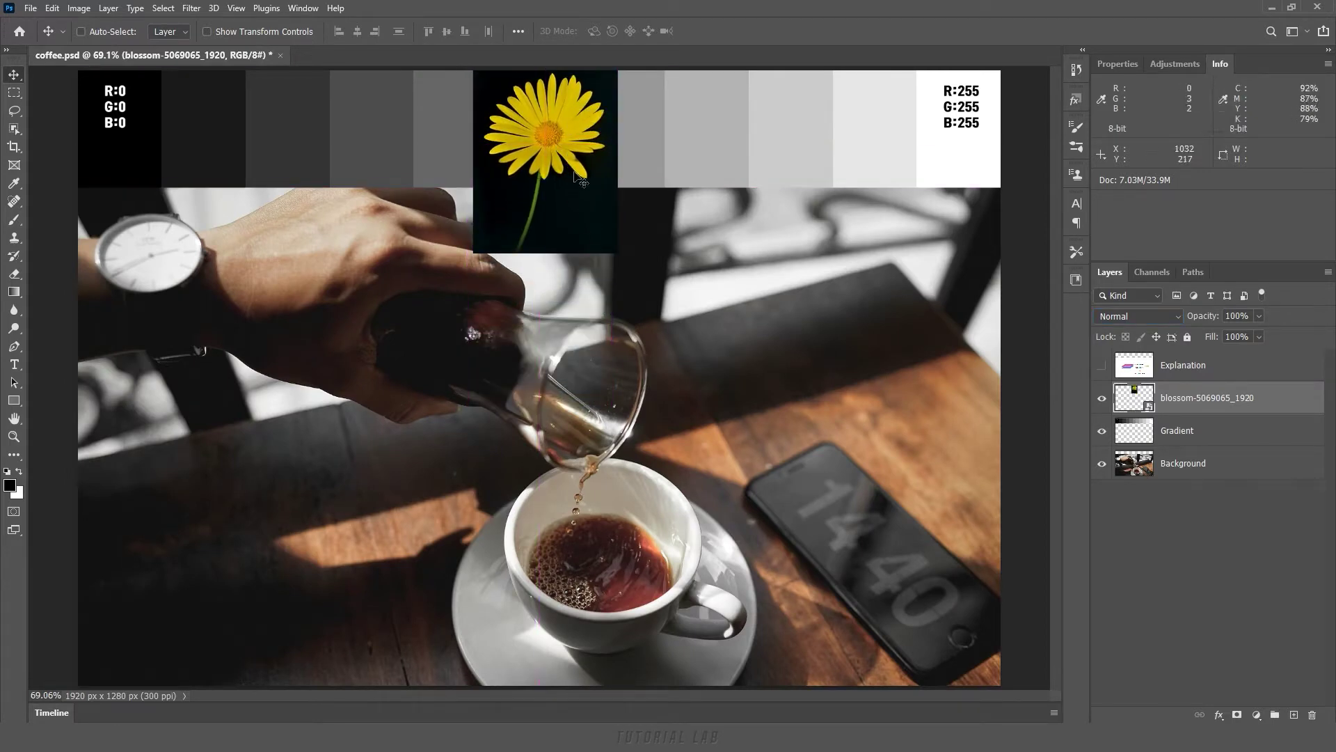
pyautogui.click(1139, 319)
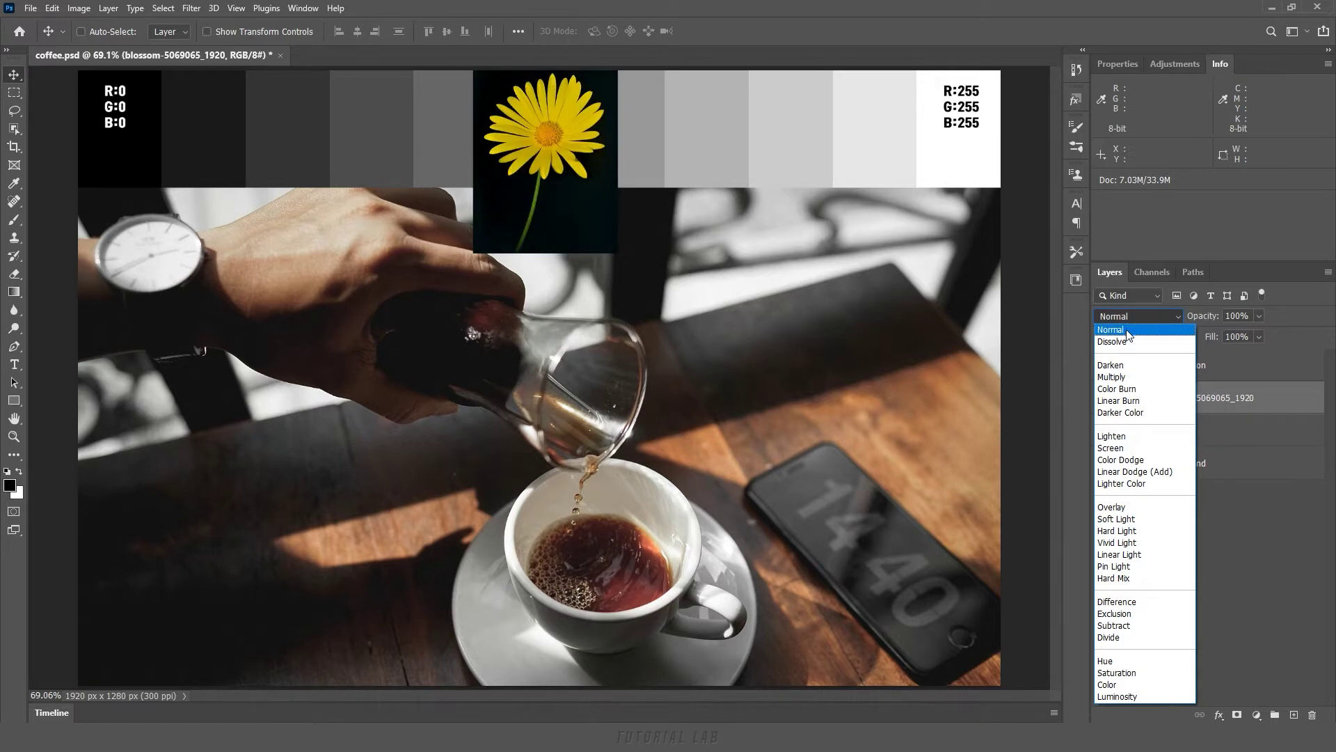
pyautogui.click(1111, 436)
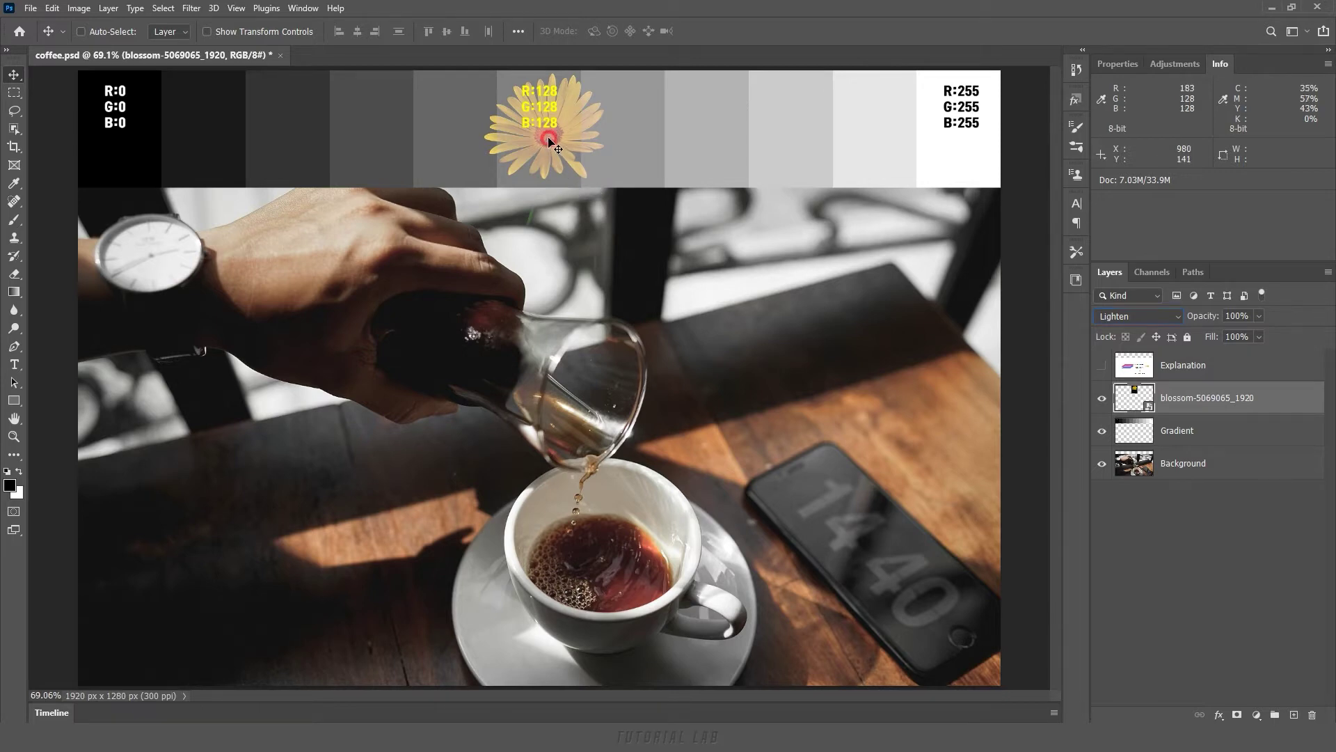
# Step: Slide the blossom onto the black swatch, then the white R:255 swatch, then beside the cup
pyautogui.moveTo(549, 143); pyautogui.dragTo(140, 148)
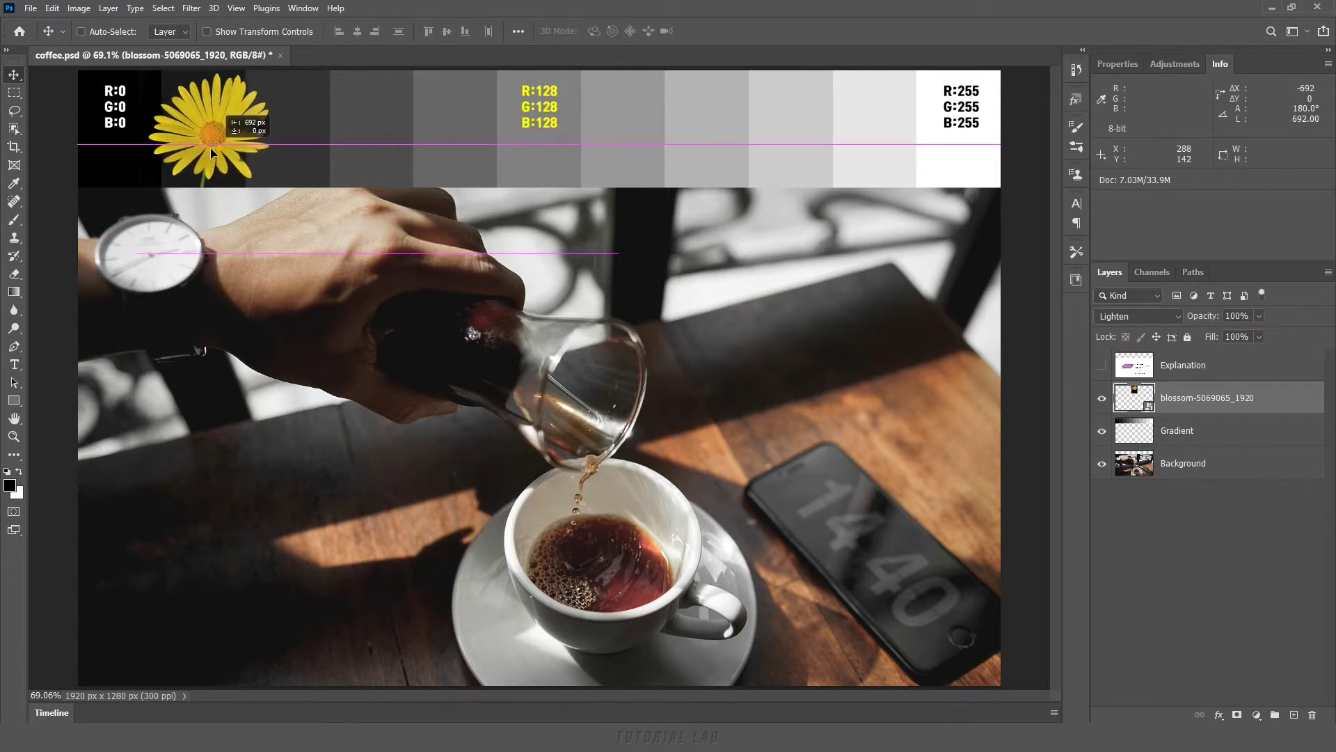
pyautogui.moveTo(140, 149); pyautogui.dragTo(117, 148)
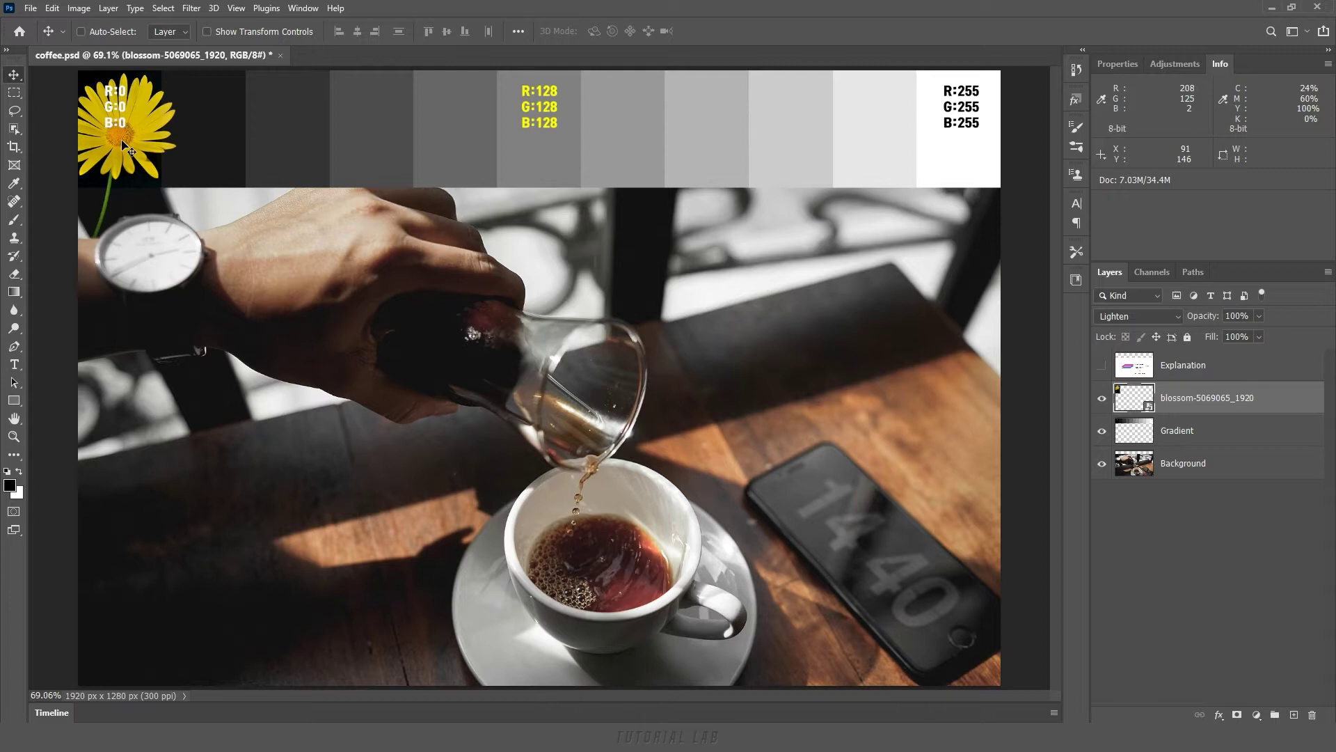
pyautogui.moveTo(124, 144); pyautogui.dragTo(875, 146)
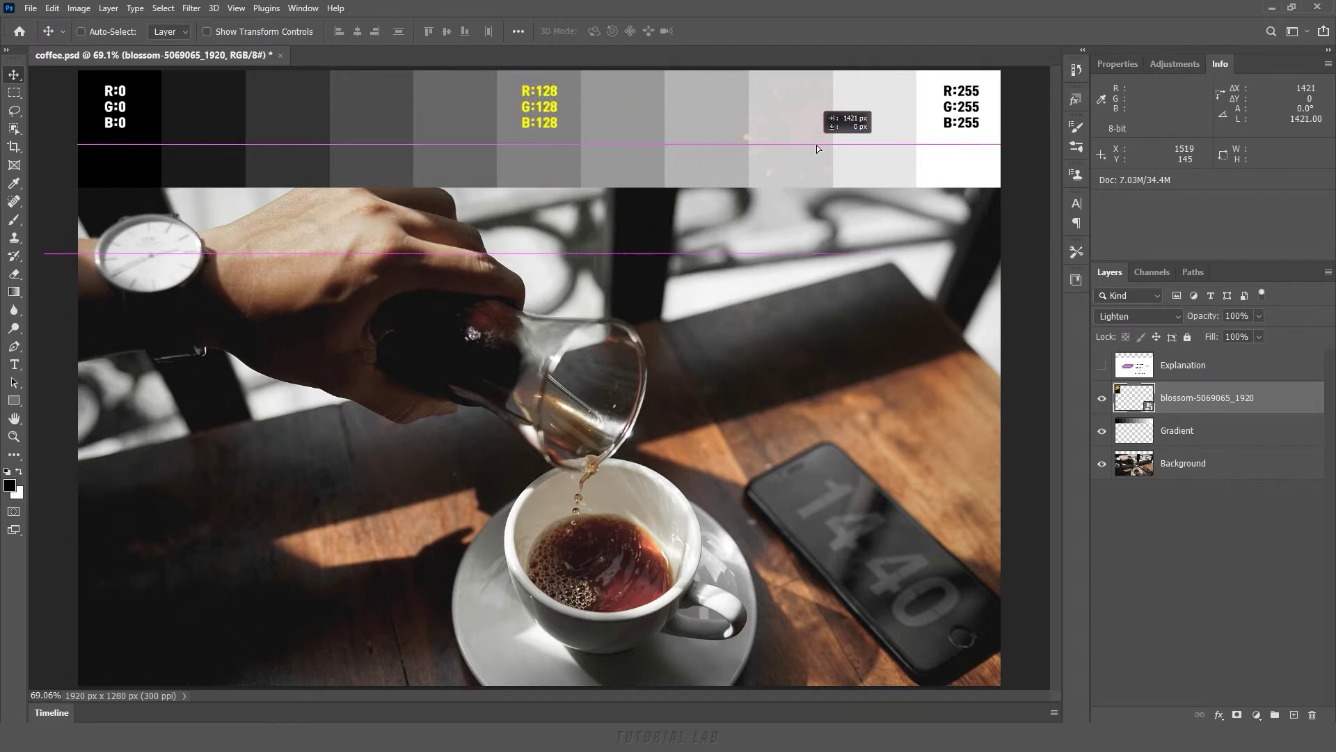
pyautogui.moveTo(874, 147); pyautogui.dragTo(963, 149)
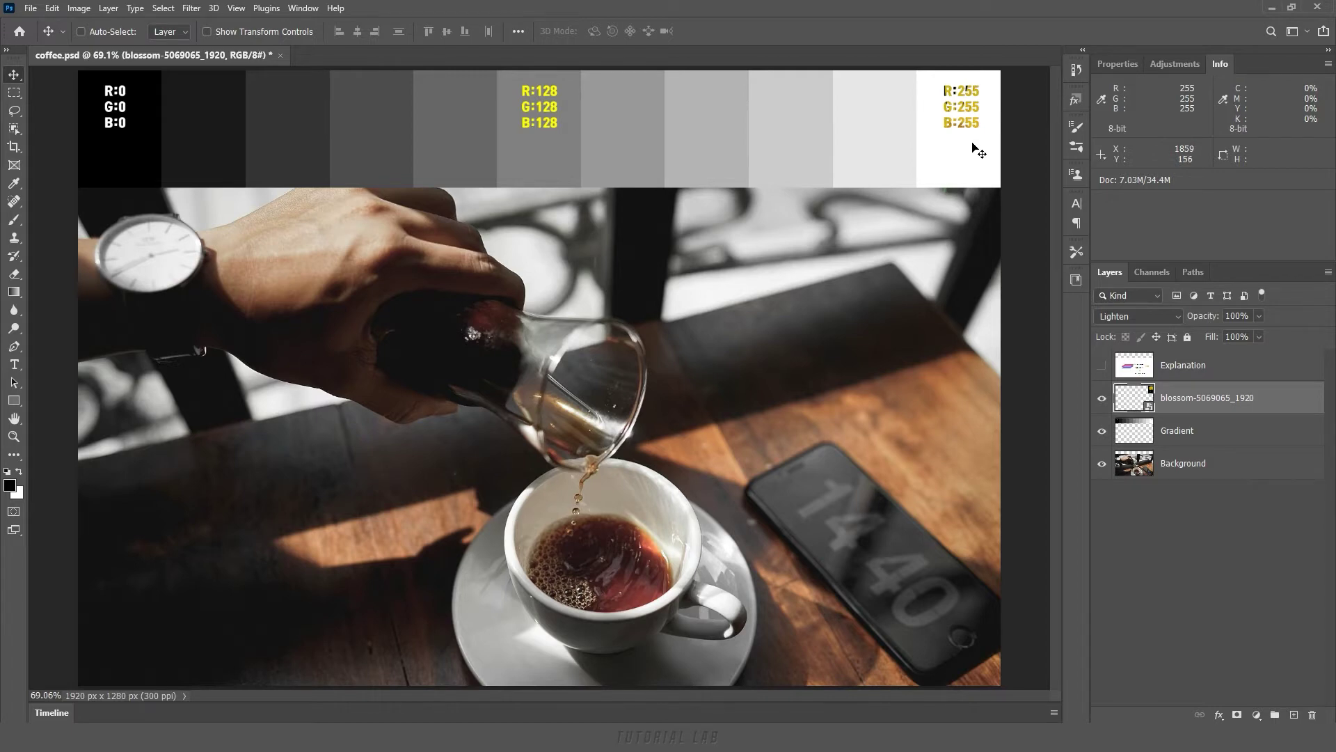
pyautogui.moveTo(969, 140); pyautogui.dragTo(497, 510)
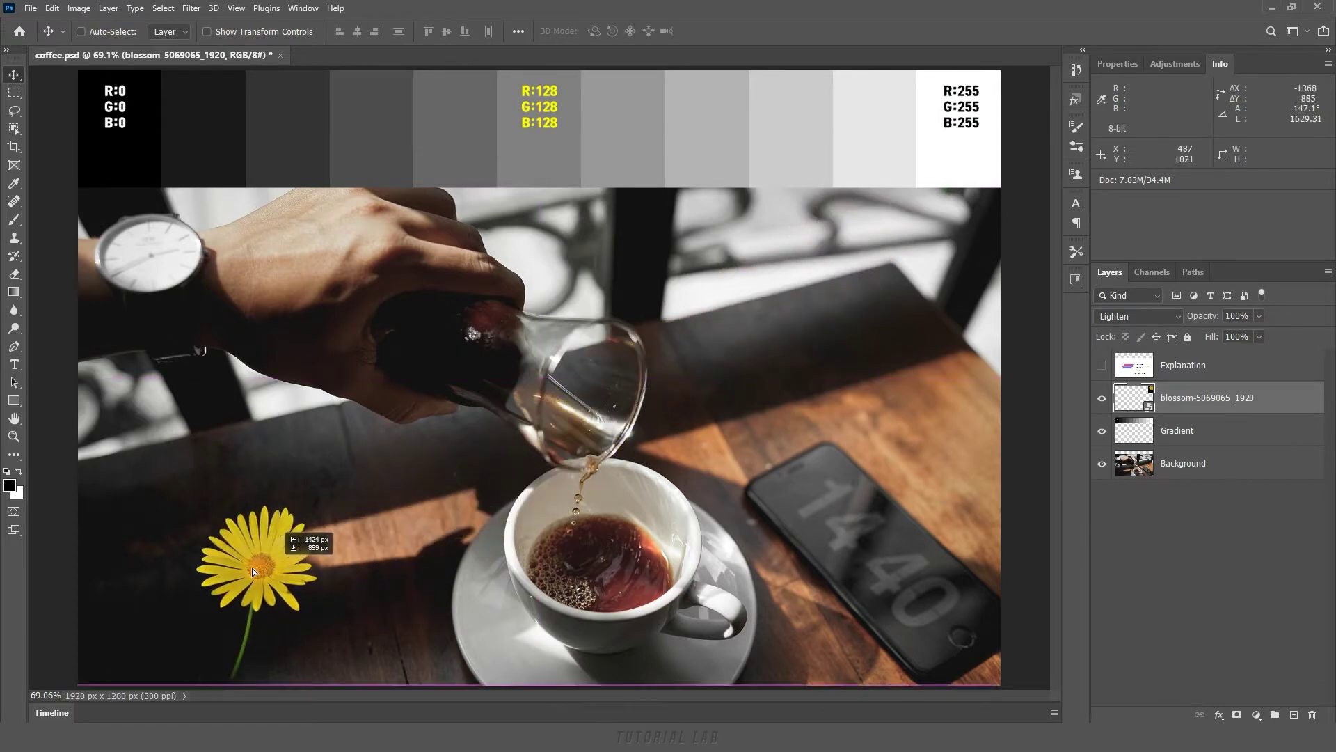
# Step: Move the Lighten blossom to the lower-left corner, beside the phone, then over the watch face
pyautogui.moveTo(497, 510); pyautogui.dragTo(179, 554)
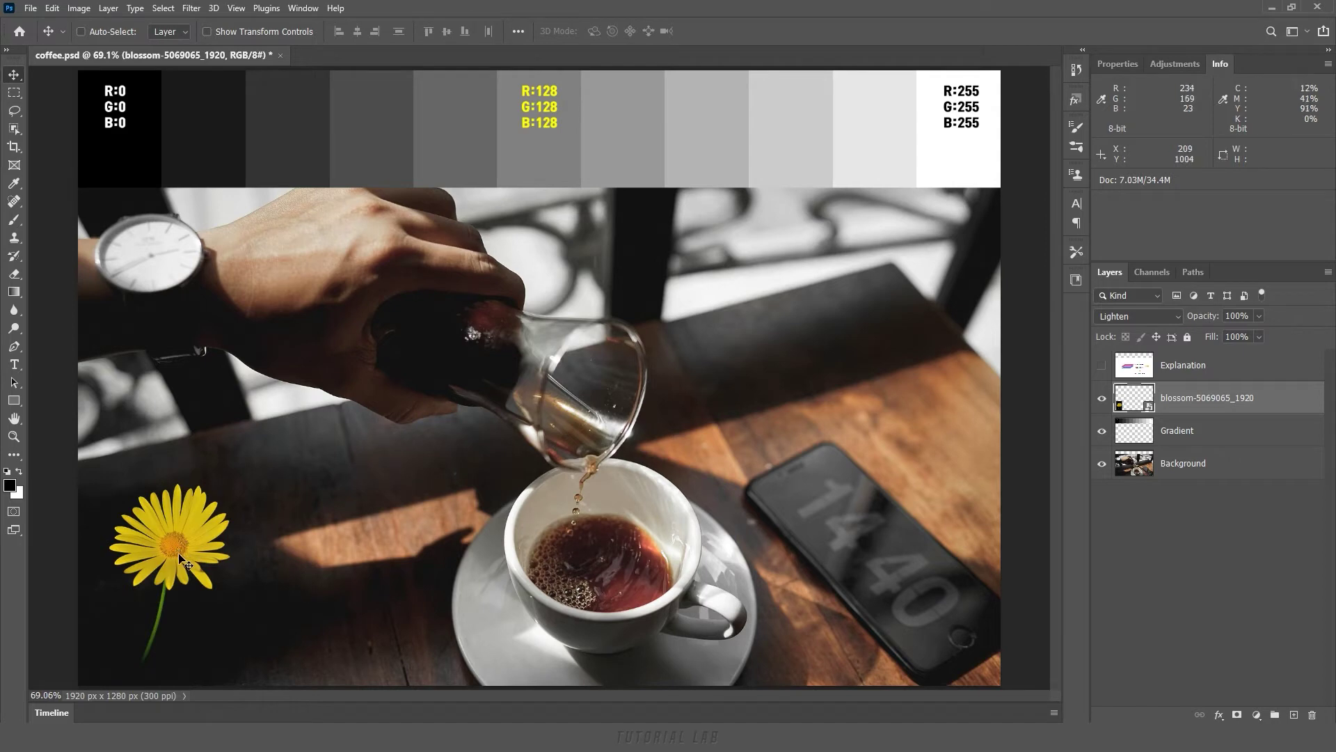
pyautogui.moveTo(185, 548); pyautogui.dragTo(953, 412)
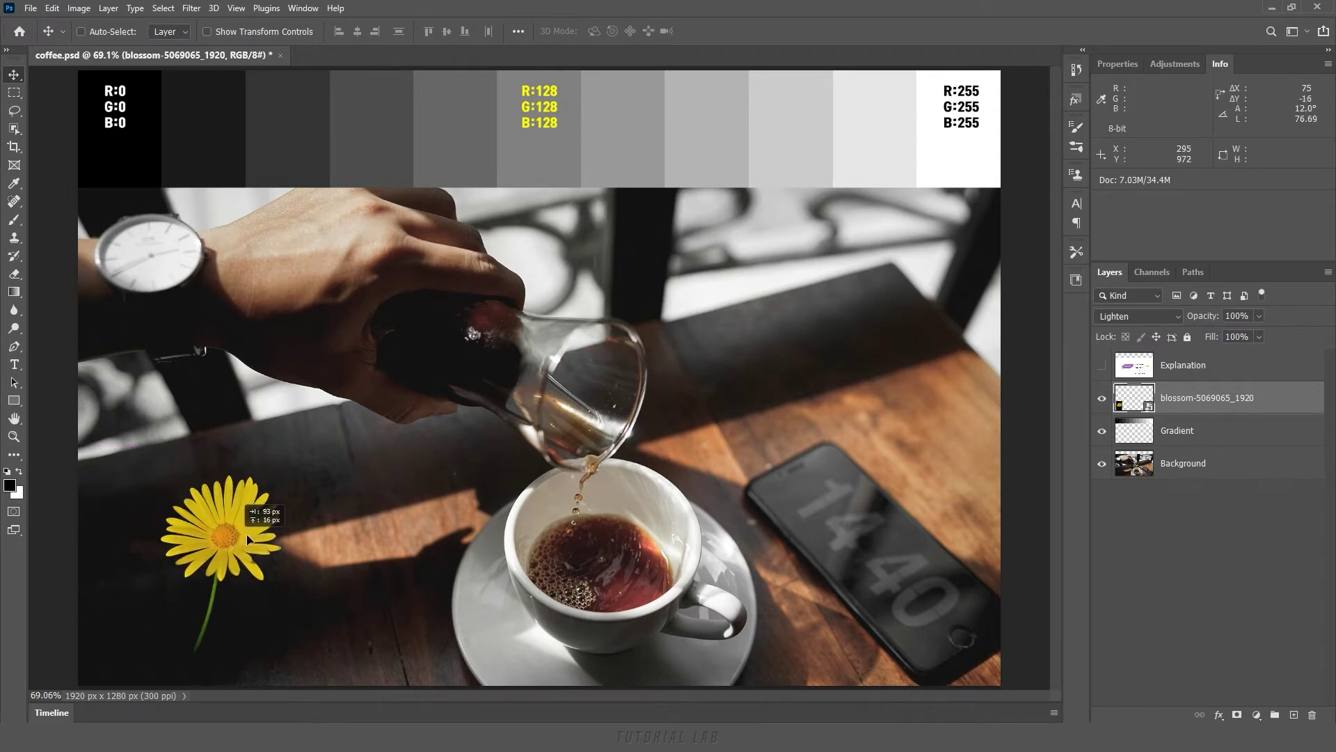
pyautogui.moveTo(953, 412); pyautogui.dragTo(962, 412)
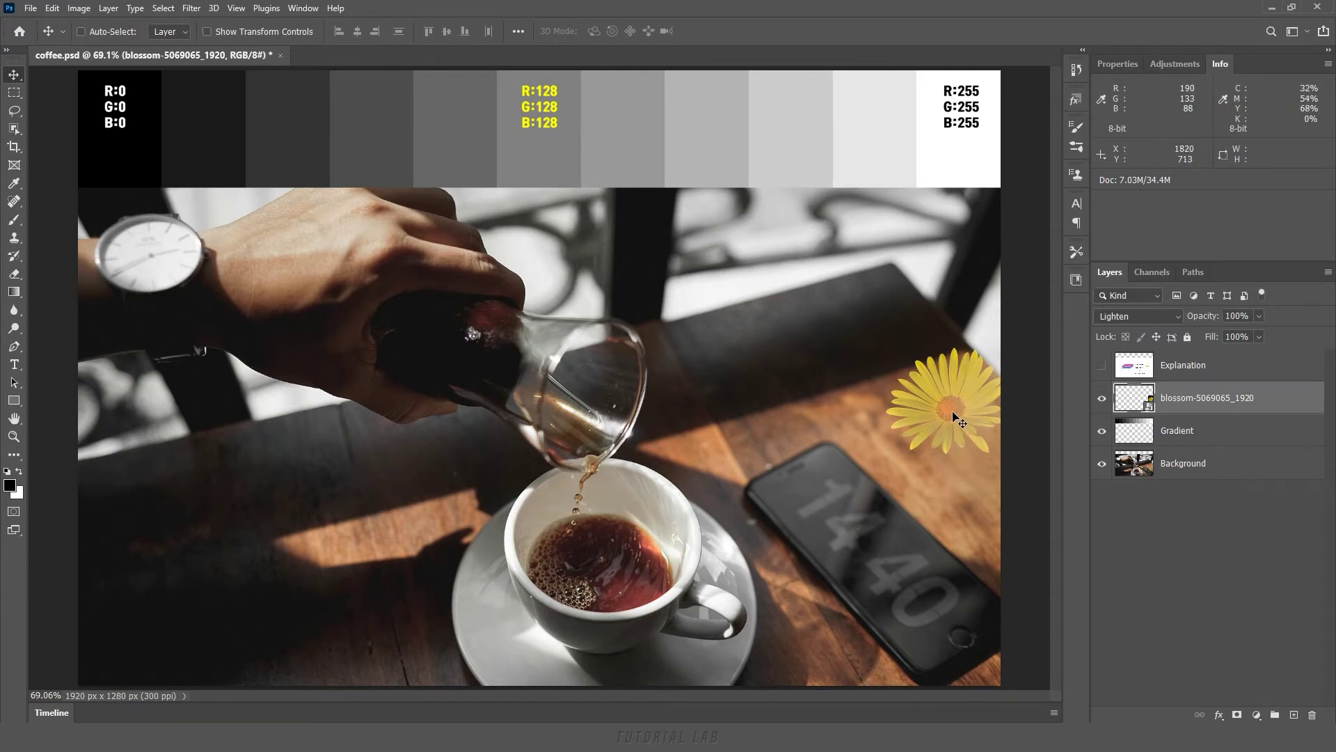
pyautogui.moveTo(954, 417); pyautogui.dragTo(234, 269)
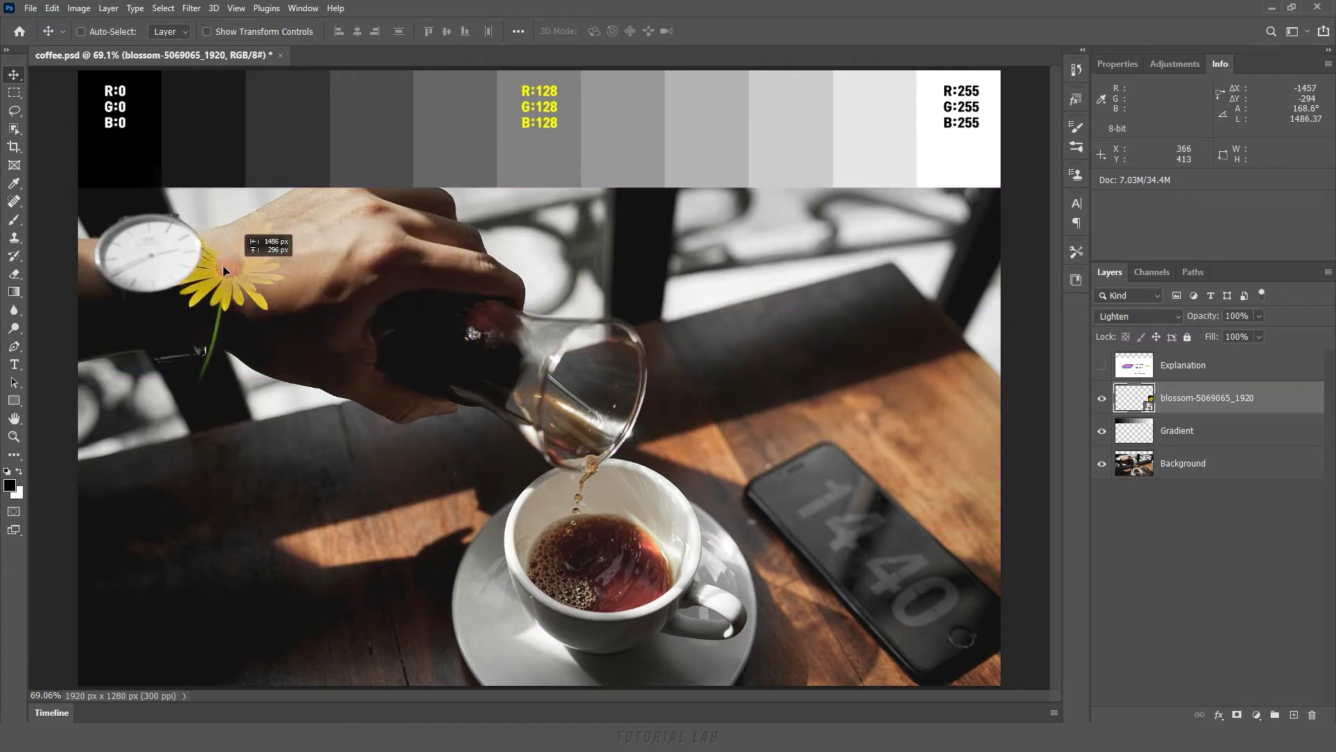
pyautogui.moveTo(233, 269); pyautogui.dragTo(148, 242)
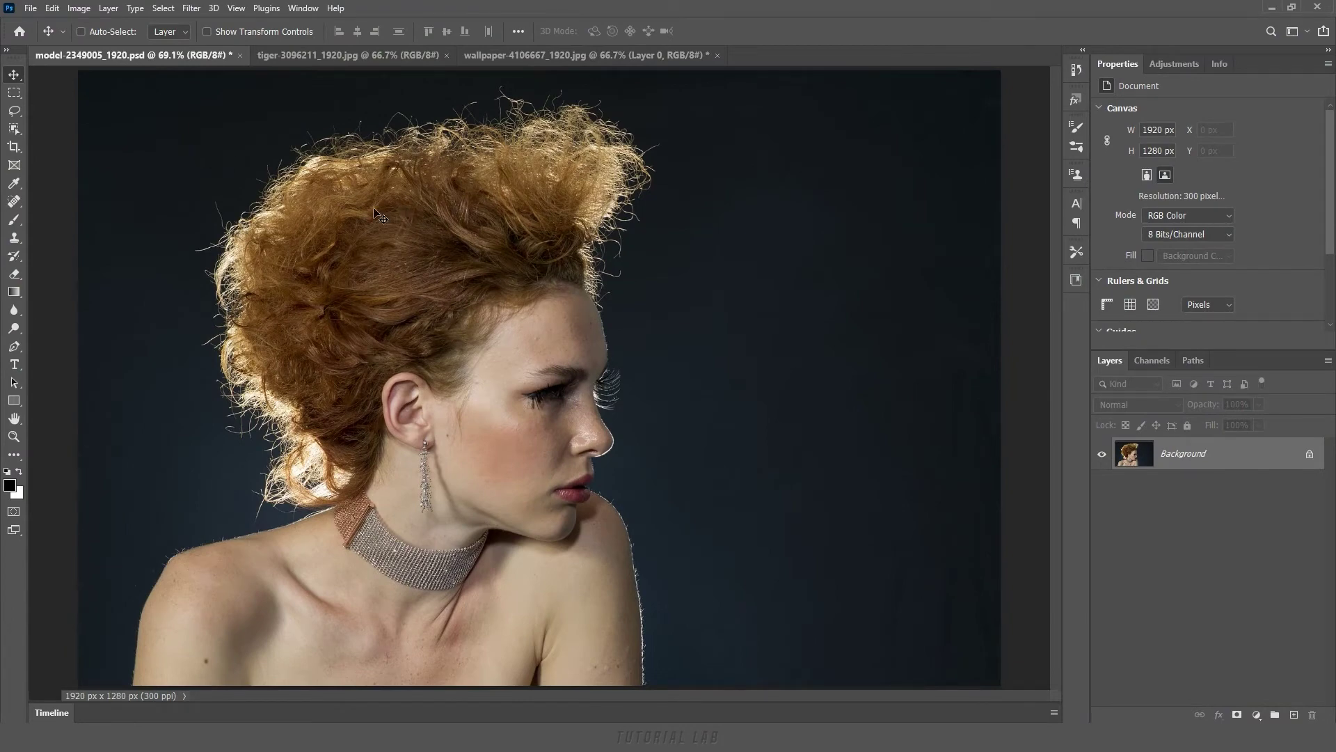
# Step: Box-select the whole model with the Object Selection Tool and open Select and Mask
pyautogui.click(13, 130)
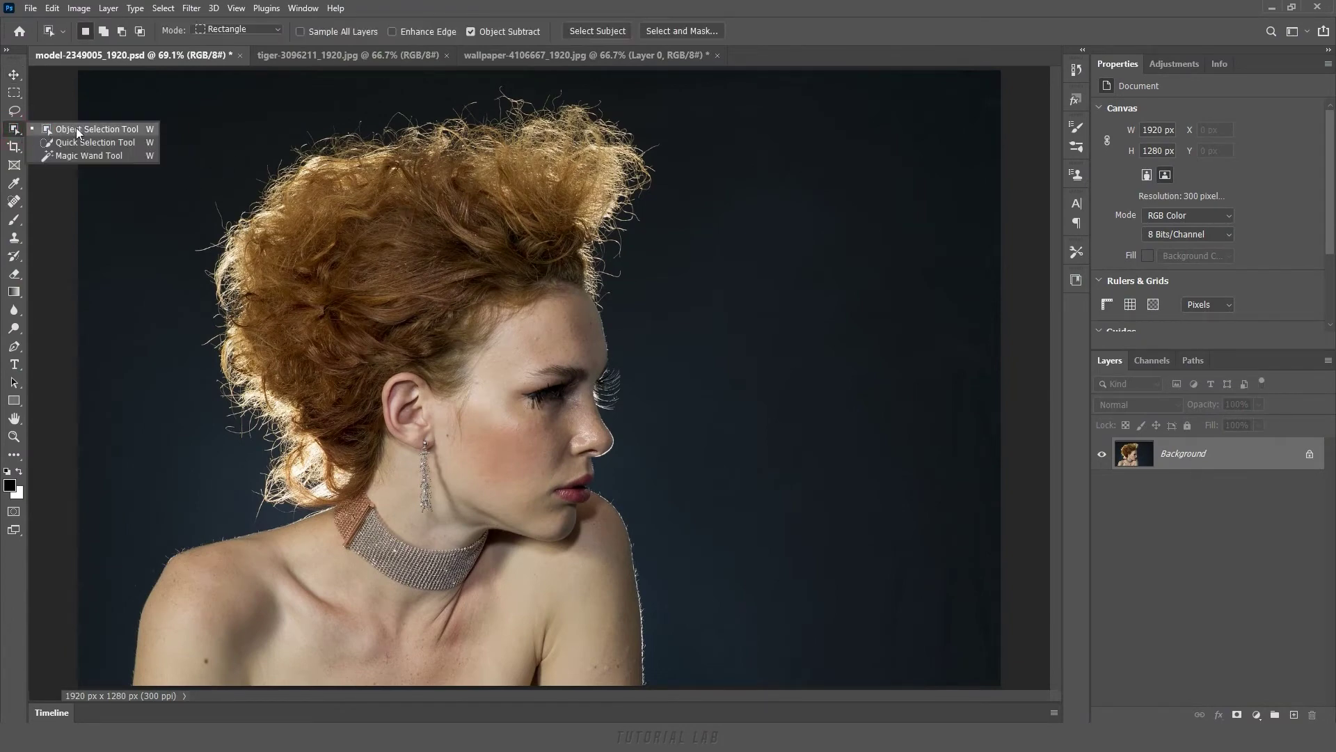
pyautogui.click(76, 129)
pyautogui.moveTo(191, 149); pyautogui.dragTo(393, 404)
pyautogui.moveTo(367, 388)
pyautogui.mouseDown()
pyautogui.moveTo(334, 361)
pyautogui.moveTo(633, 678)
pyautogui.moveTo(623, 673)
pyautogui.moveTo(672, 680)
pyautogui.mouseUp()
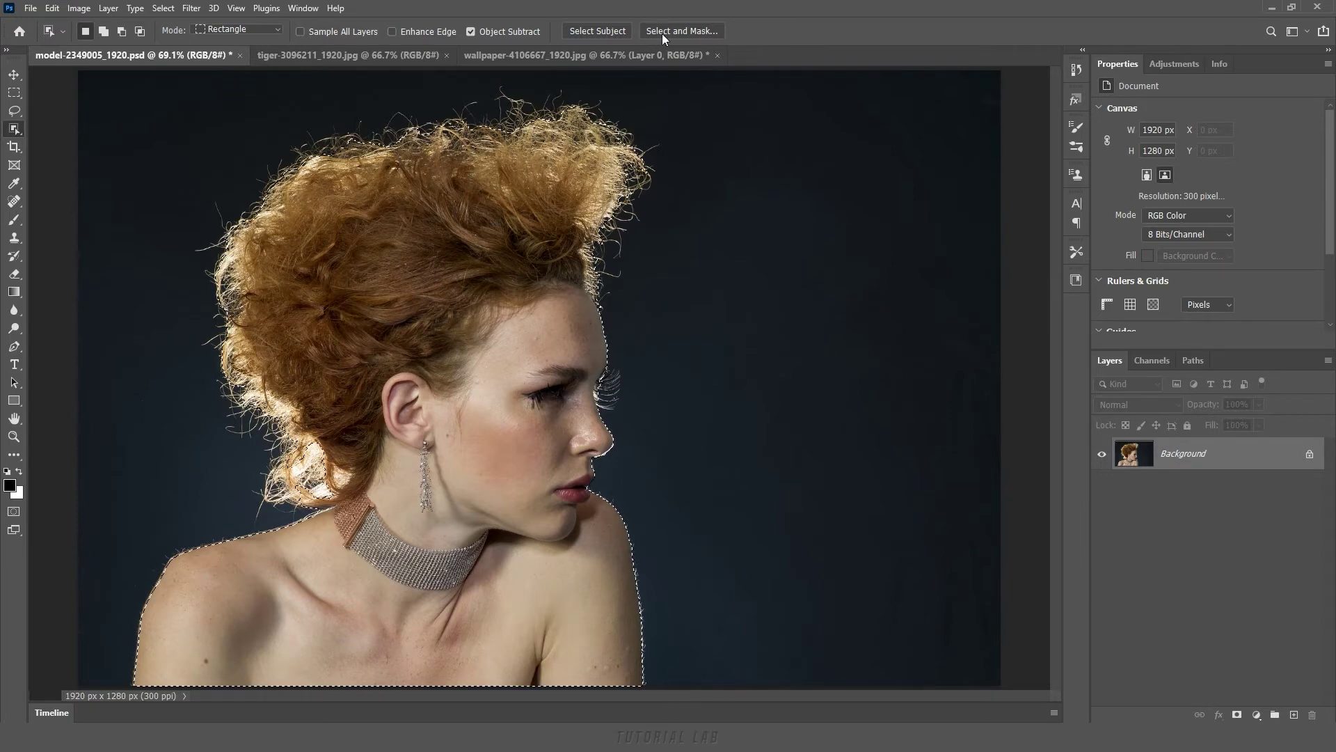
pyautogui.click(689, 32)
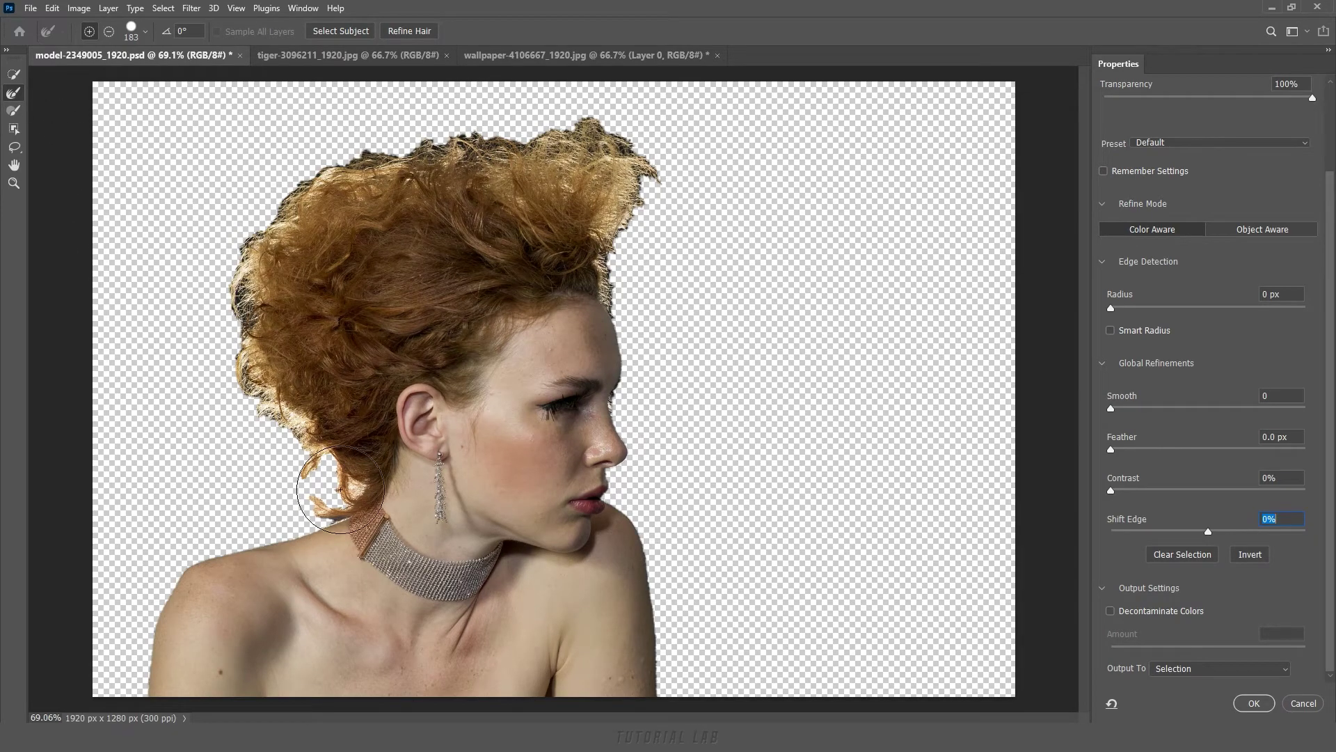
# Step: Brush-refine the hair edges around the neck, left side, crown and eyelashes
pyautogui.moveTo(328, 483); pyautogui.dragTo(275, 438)
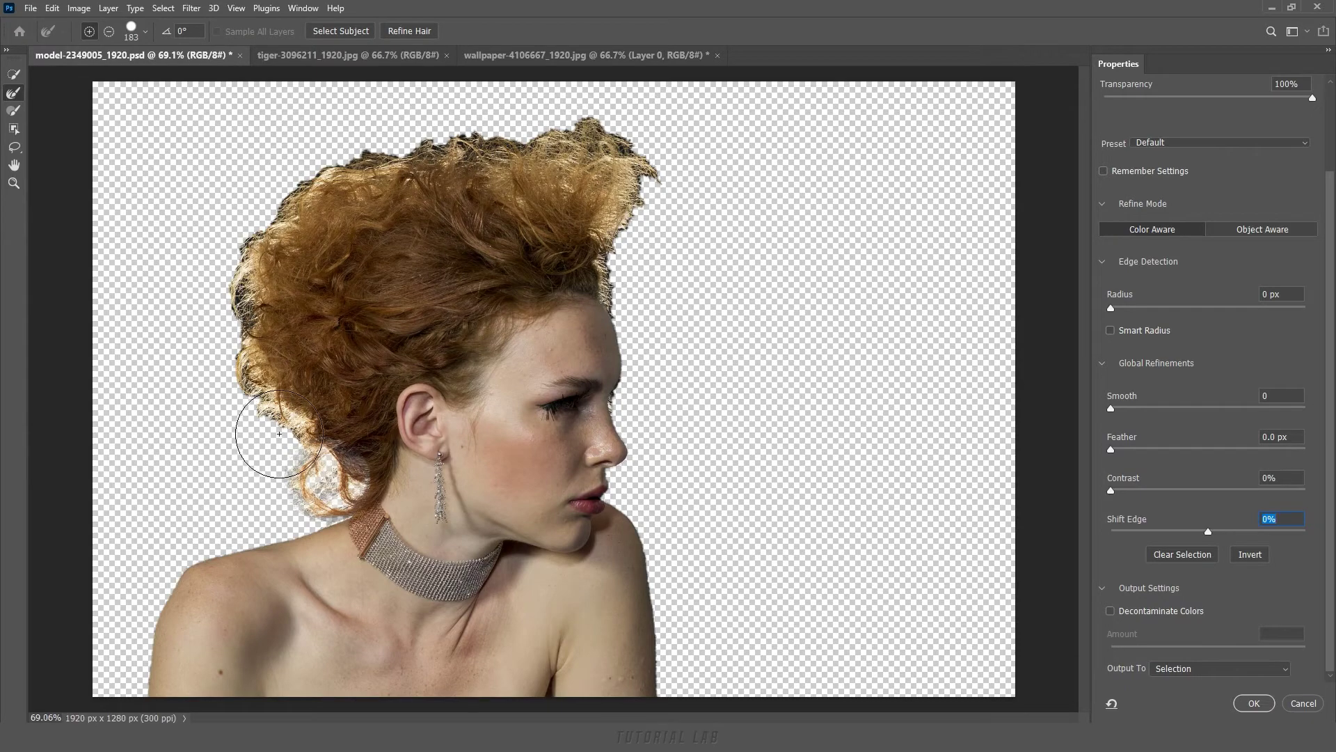
pyautogui.press('[')
pyautogui.press('[')
pyautogui.press('[')
pyautogui.moveTo(282, 439); pyautogui.dragTo(257, 413)
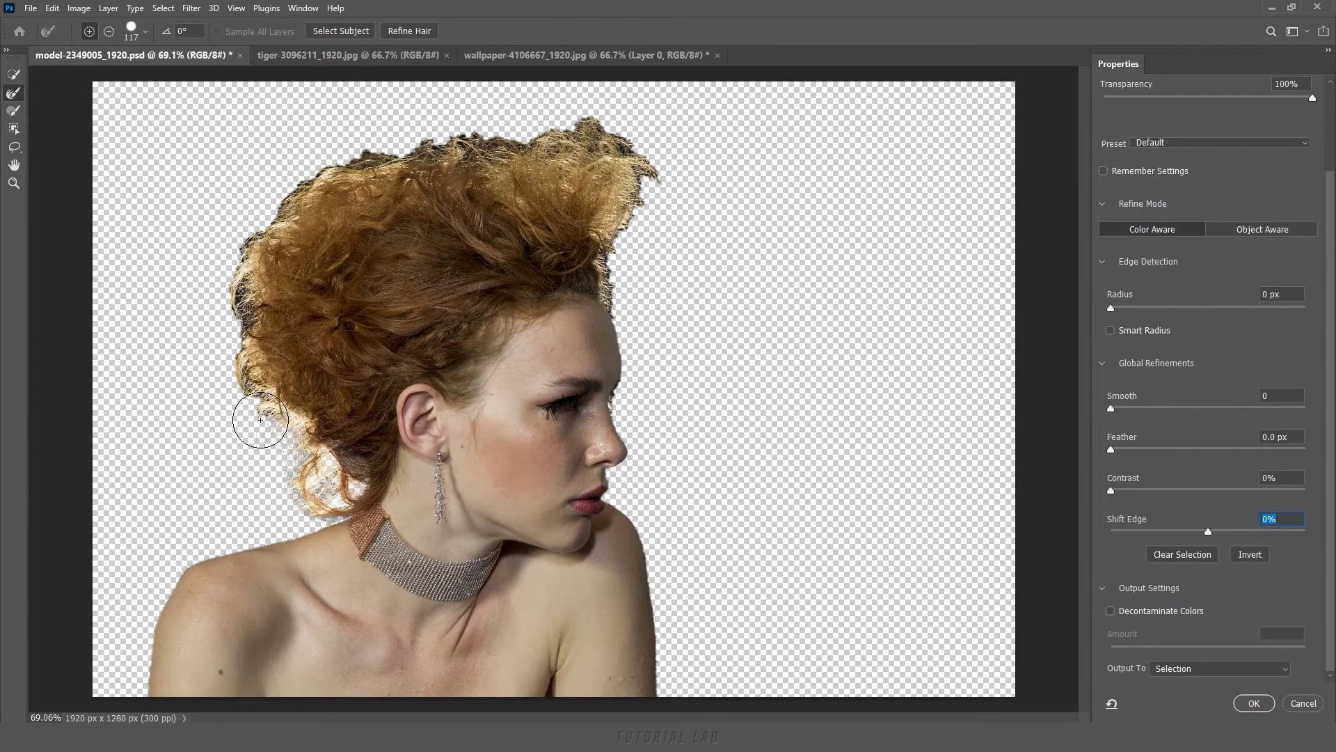
pyautogui.moveTo(258, 413); pyautogui.dragTo(232, 350)
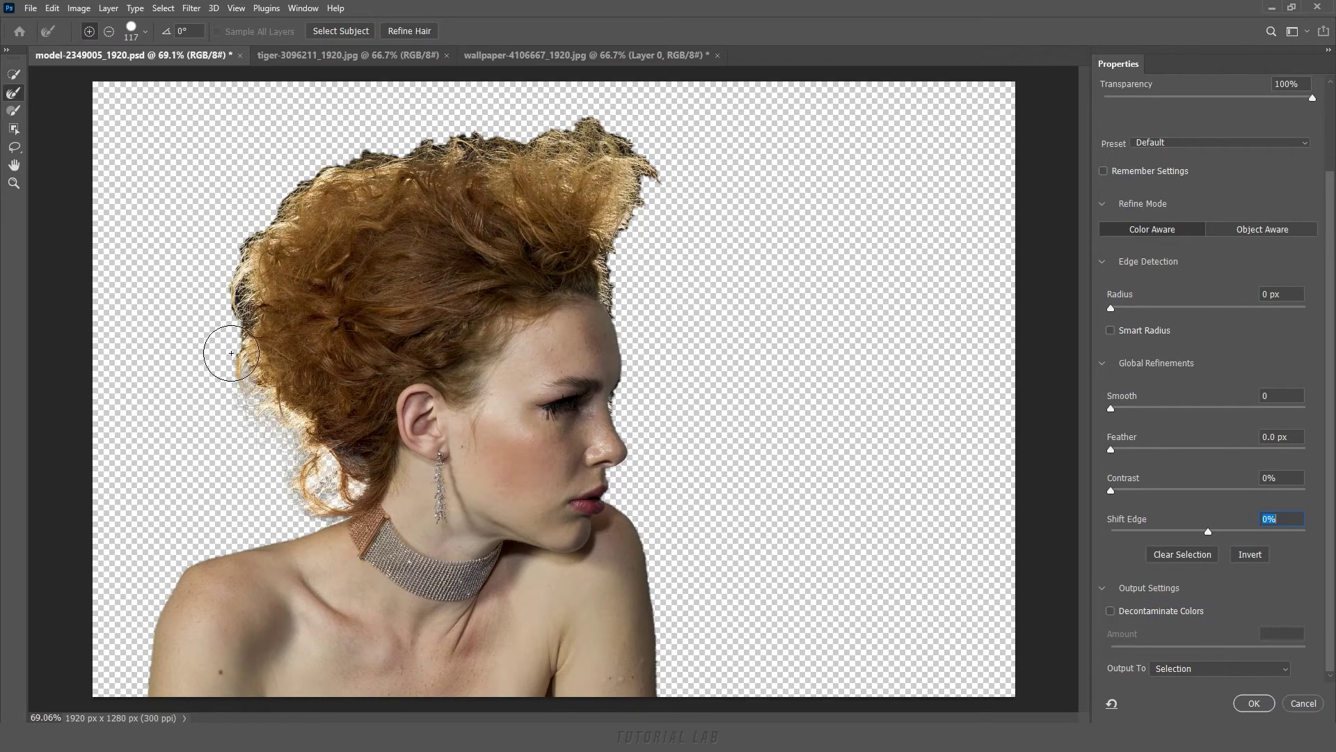
pyautogui.moveTo(212, 331)
pyautogui.mouseDown()
pyautogui.moveTo(222, 336)
pyautogui.moveTo(226, 296)
pyautogui.mouseUp()
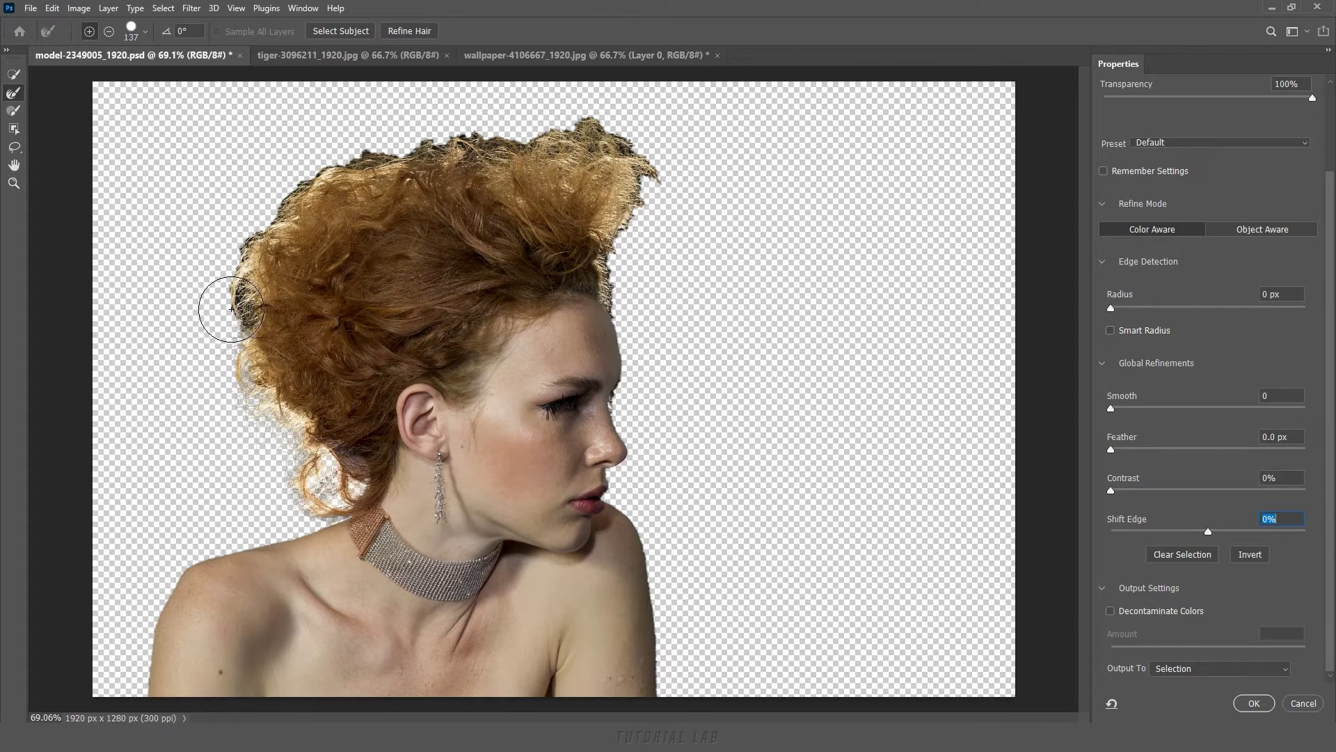
pyautogui.press('[')
pyautogui.moveTo(283, 165); pyautogui.dragTo(477, 114)
pyautogui.press('[')
pyautogui.press('[')
pyautogui.press('[')
pyautogui.moveTo(626, 119)
pyautogui.mouseDown()
pyautogui.moveTo(657, 180)
pyautogui.moveTo(635, 308)
pyautogui.mouseUp()
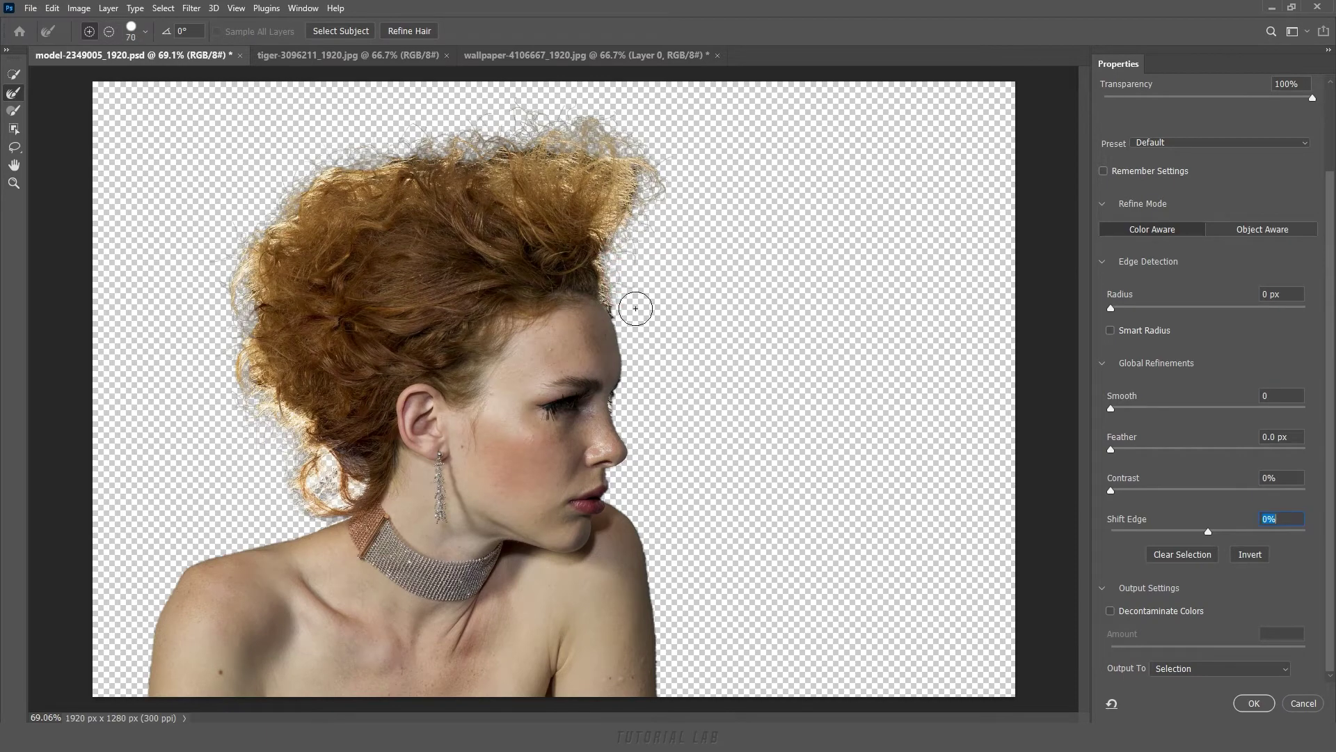
pyautogui.moveTo(635, 408); pyautogui.dragTo(632, 402)
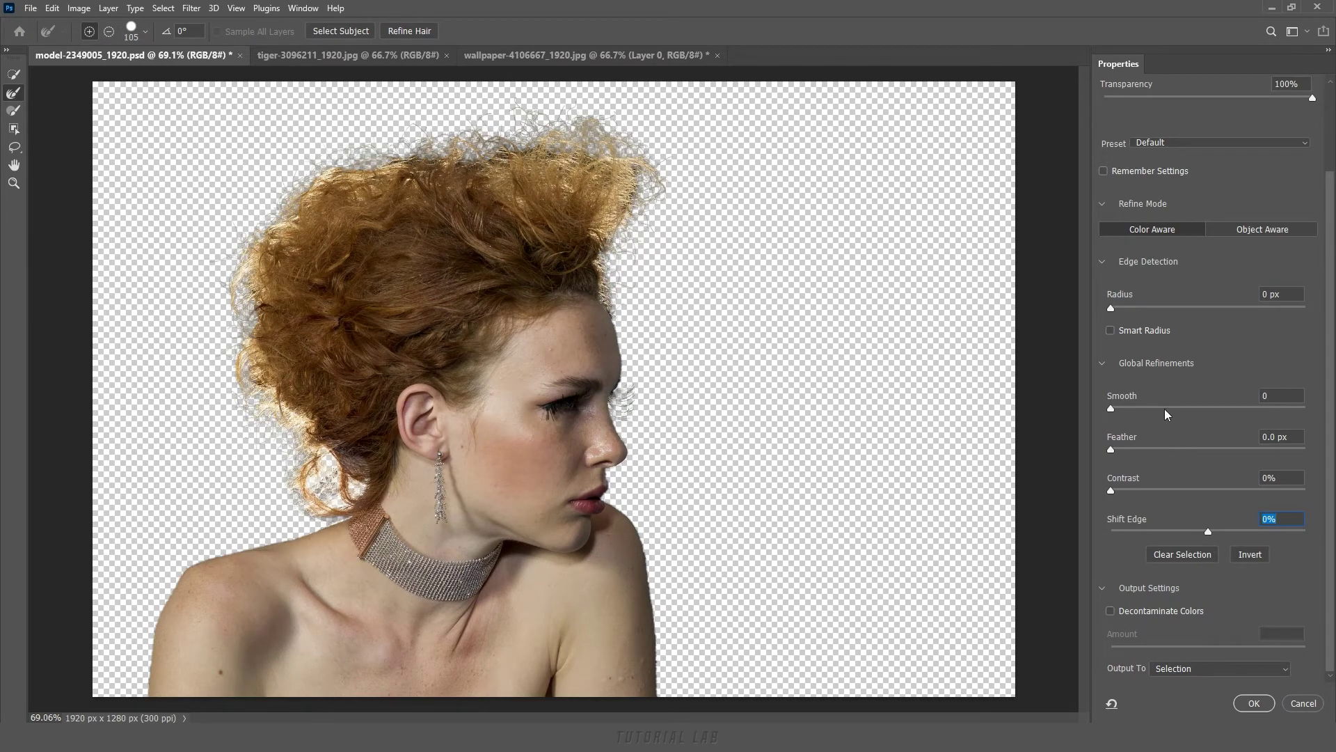
# Step: Set feather to 2, decontaminate colours at 26%, and output to a new layer with mask
pyautogui.click(1284, 438)
pyautogui.write('2')
pyautogui.click(1113, 610)
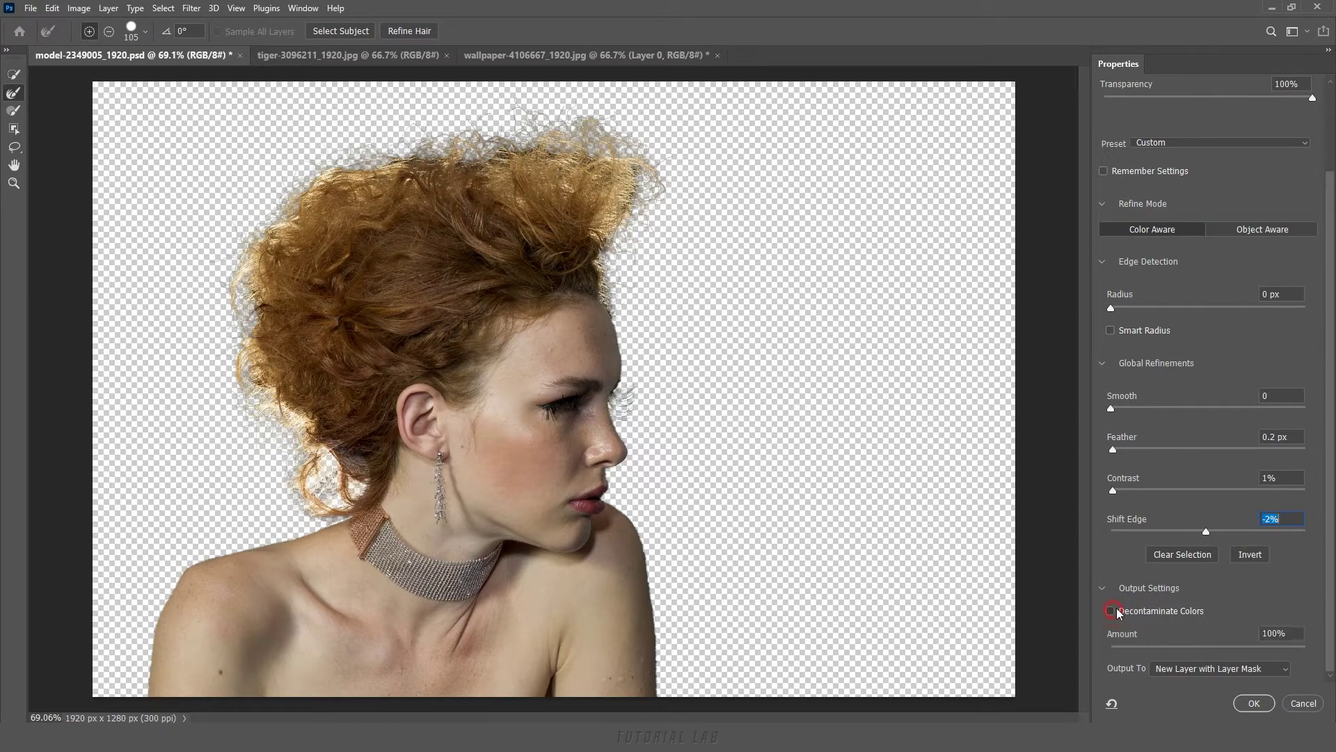
pyautogui.moveTo(1305, 647); pyautogui.dragTo(1275, 648)
pyautogui.moveTo(1191, 649); pyautogui.dragTo(1155, 650)
pyautogui.click(1258, 670)
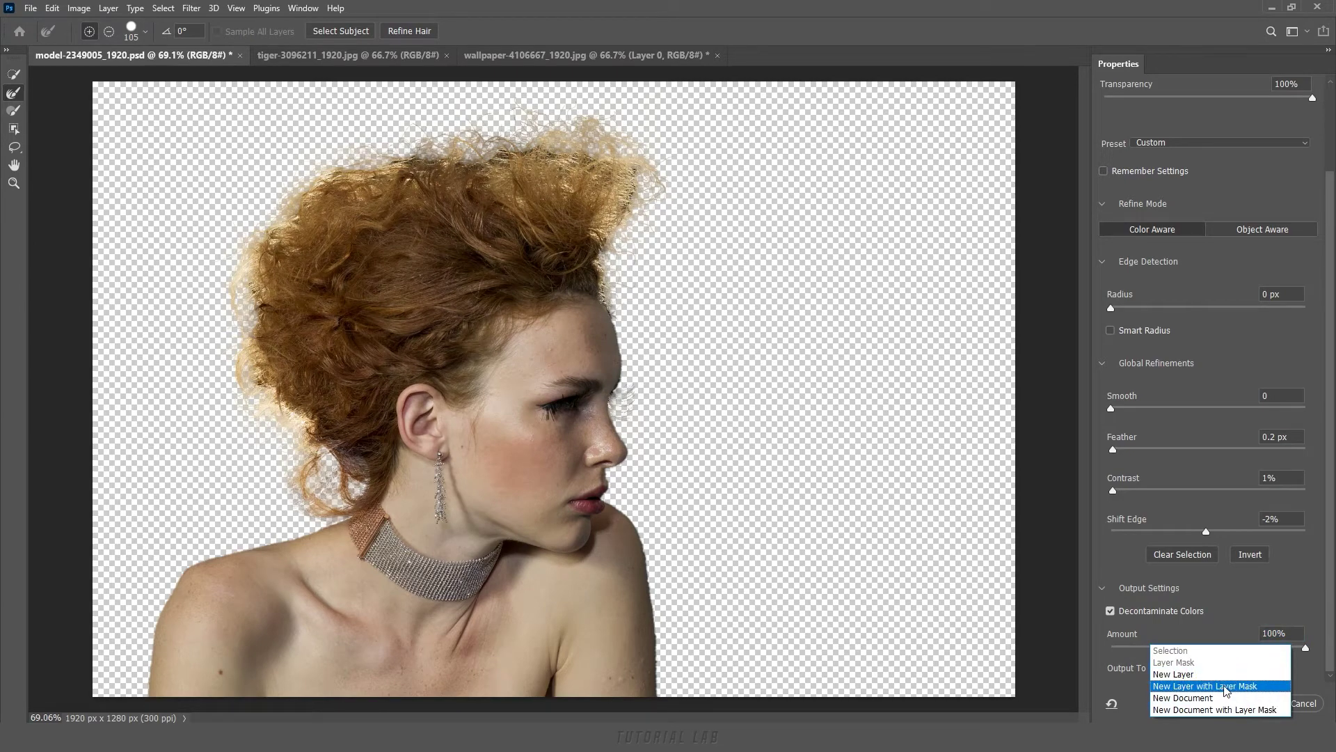
pyautogui.click(1227, 687)
pyautogui.click(1255, 703)
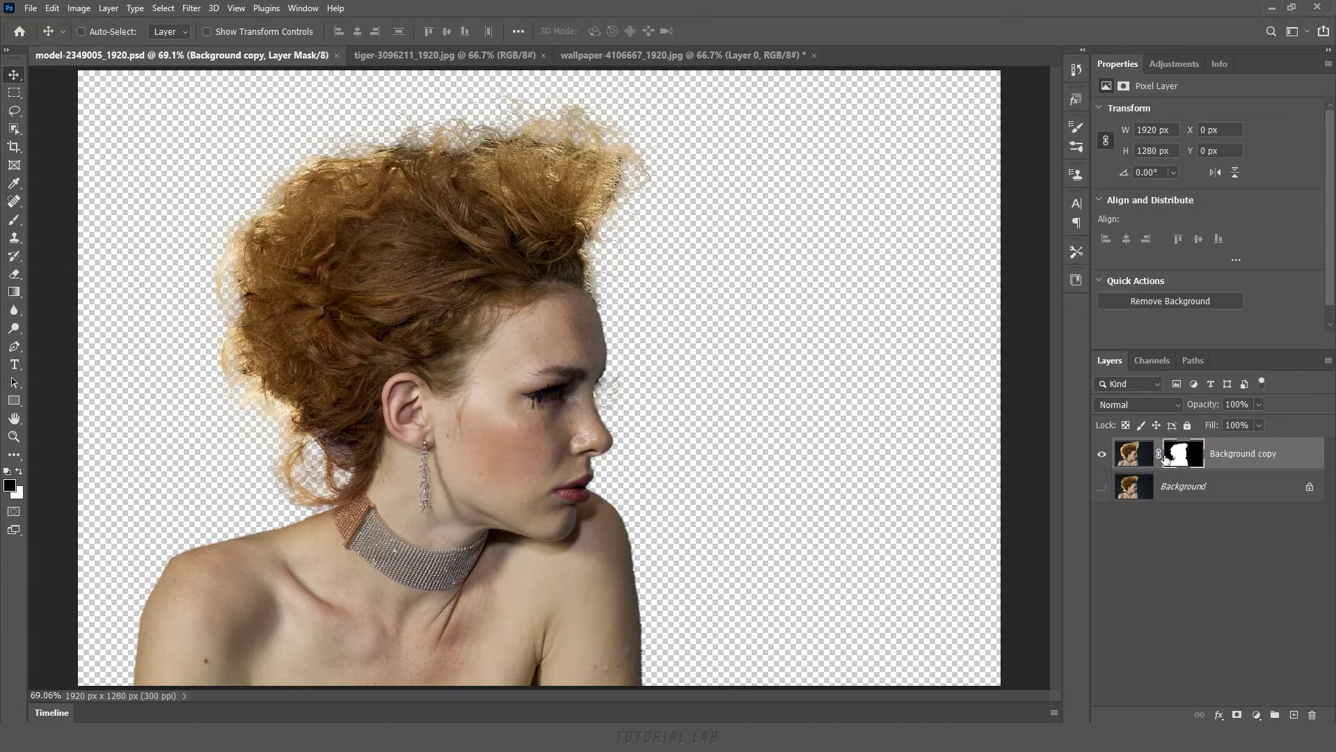
# Step: Bring the tiger photo into the model document as a layer blended in Lighten mode
pyautogui.click(420, 53)
pyautogui.moveTo(525, 337); pyautogui.dragTo(229, 65)
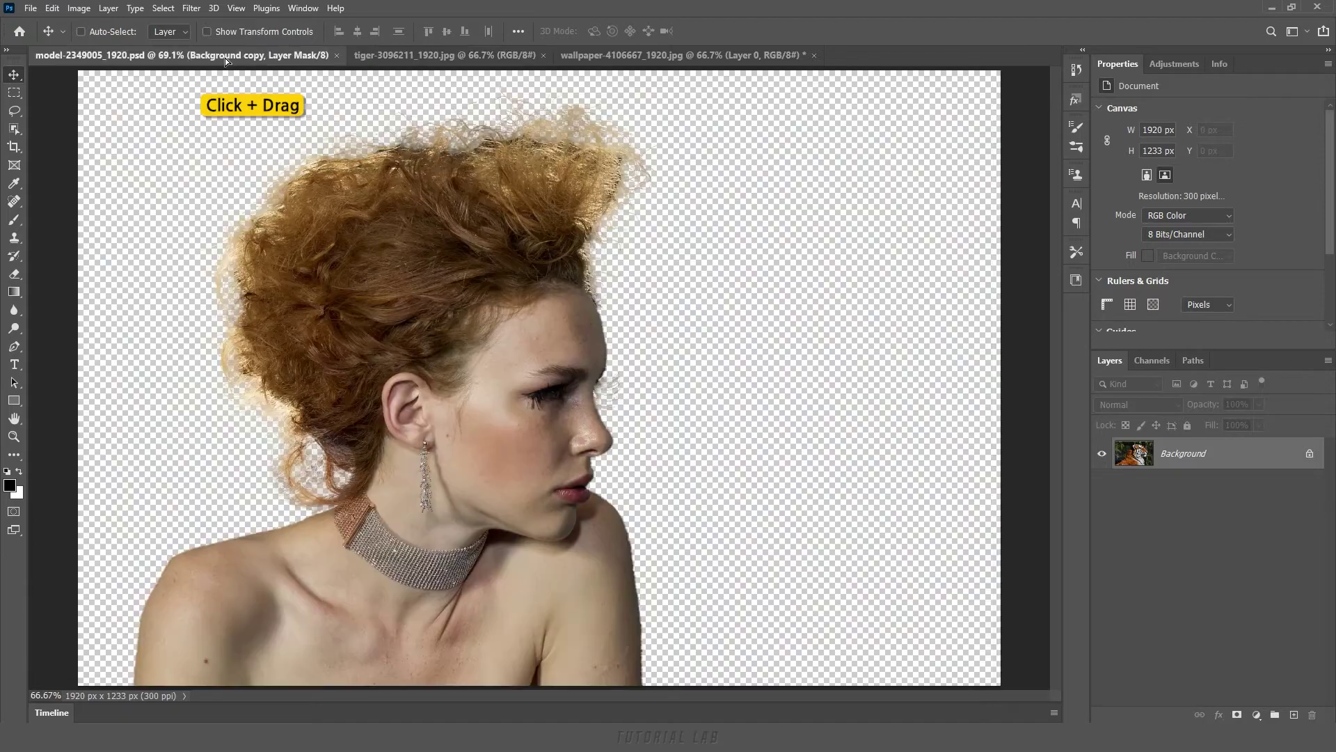
pyautogui.moveTo(229, 65); pyautogui.dragTo(421, 369)
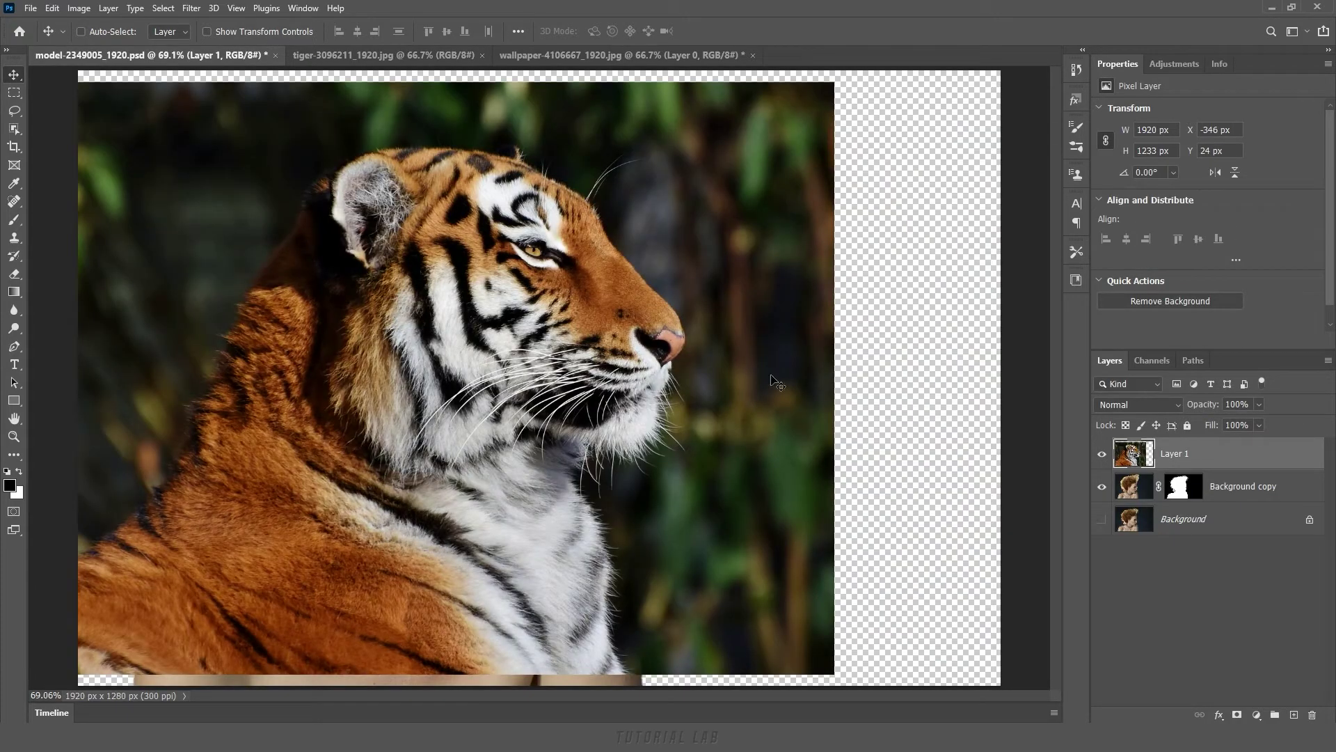
pyautogui.click(1142, 404)
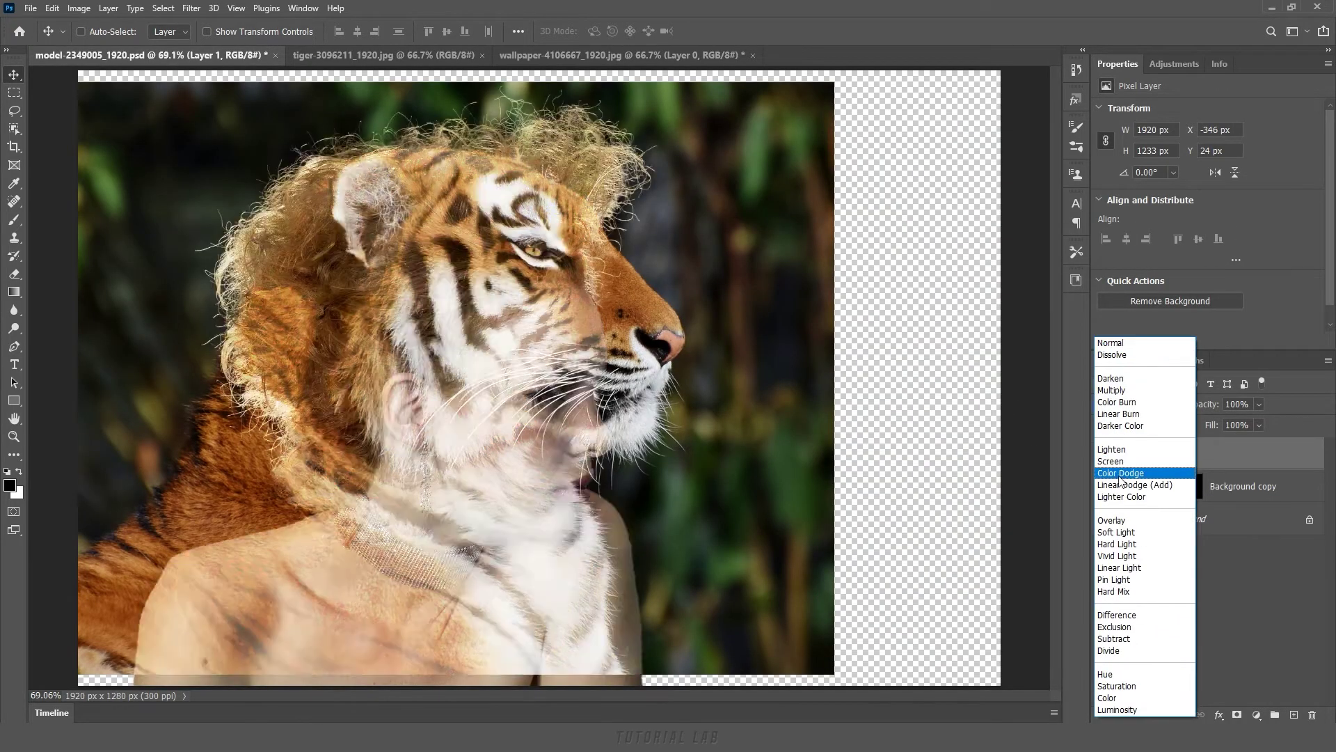
pyautogui.click(1127, 451)
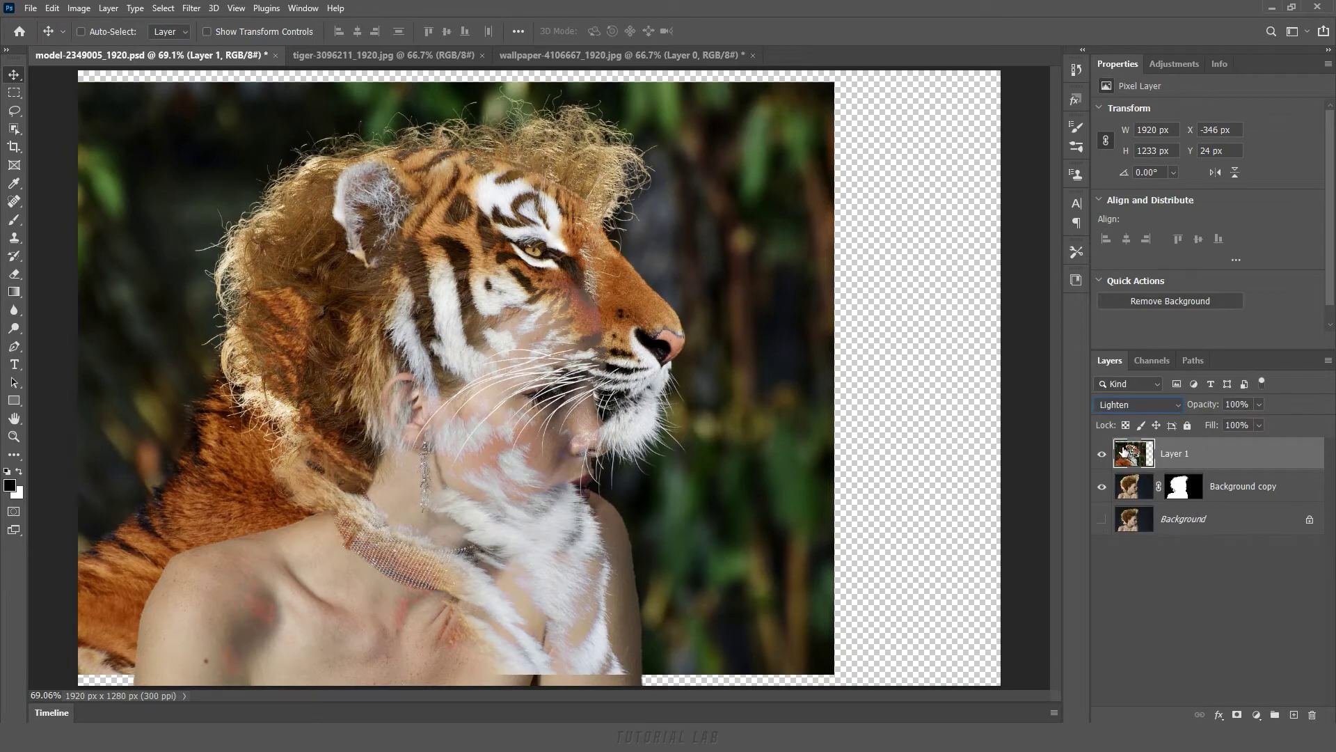
# Step: Copy the model's cutout mask onto the tiger layer and unlink the tiger from it
pyautogui.click(1184, 487)
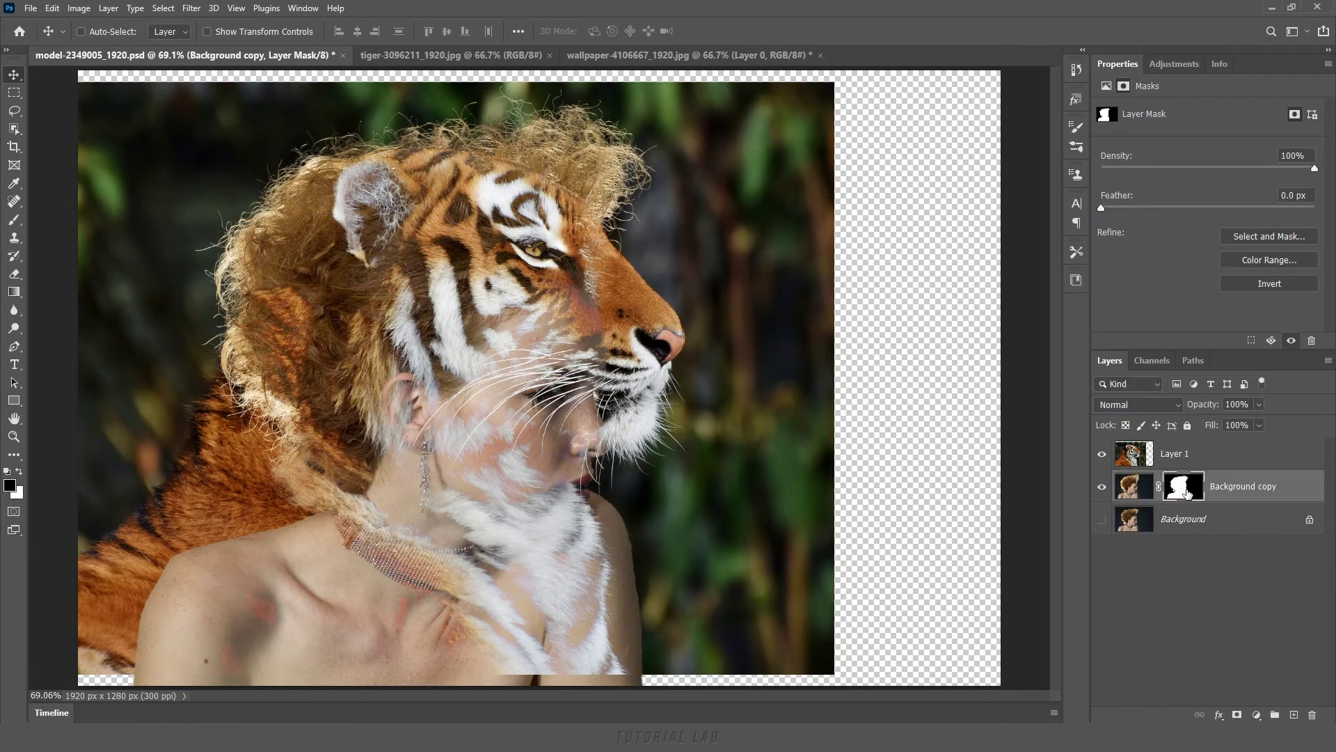
pyautogui.moveTo(1188, 493); pyautogui.dragTo(1186, 459)
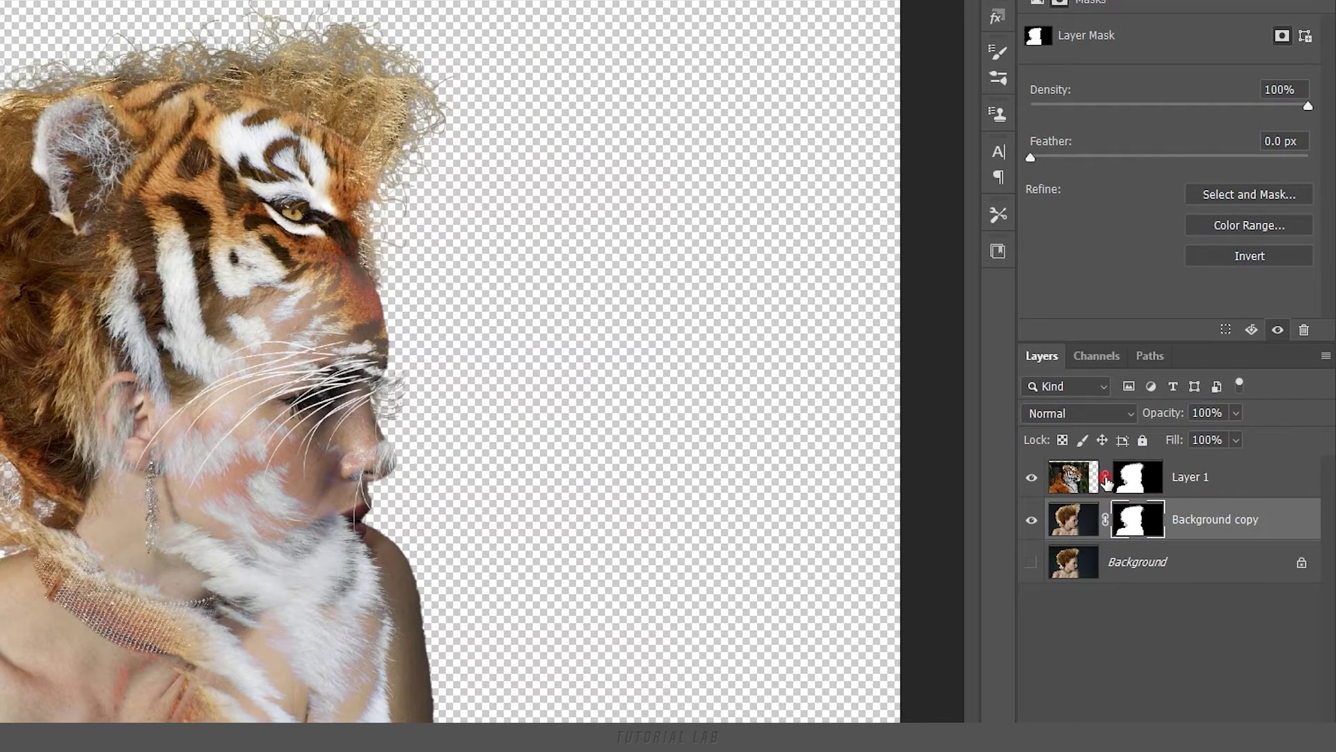
pyautogui.click(1105, 479)
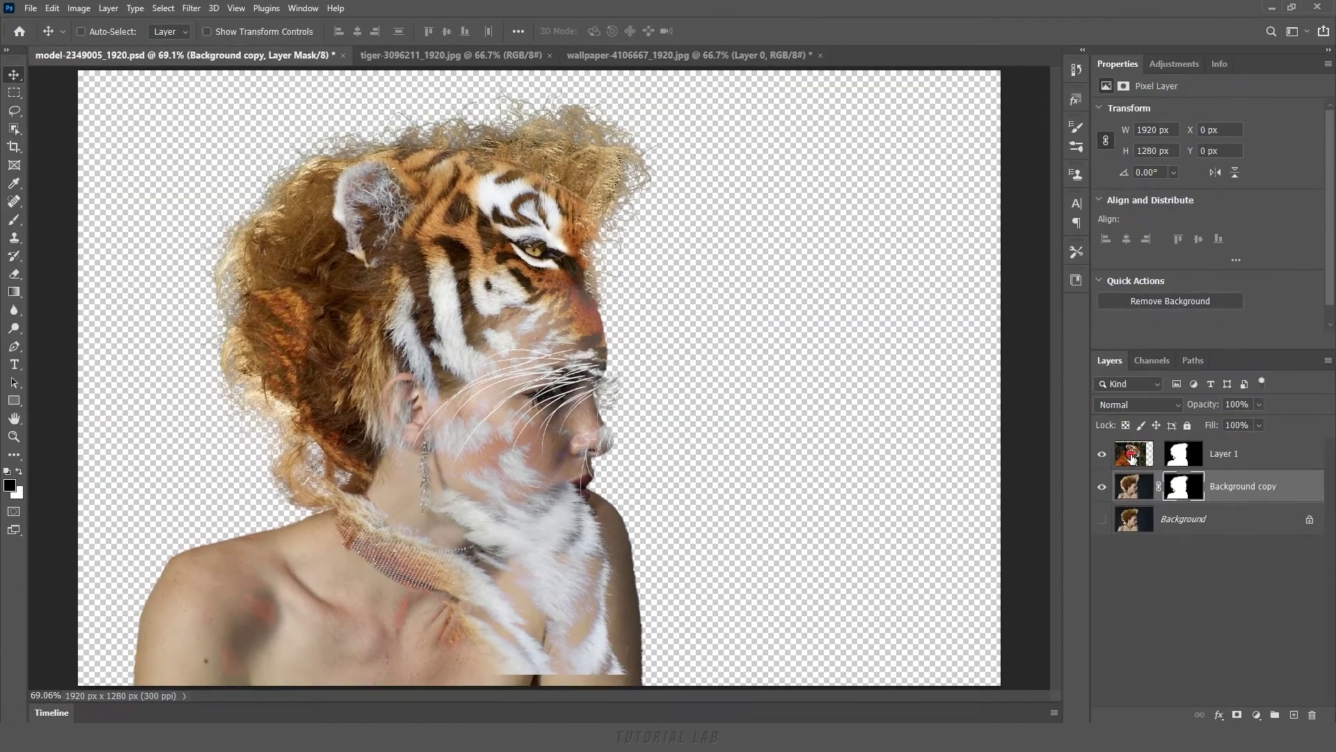
pyautogui.click(1134, 456)
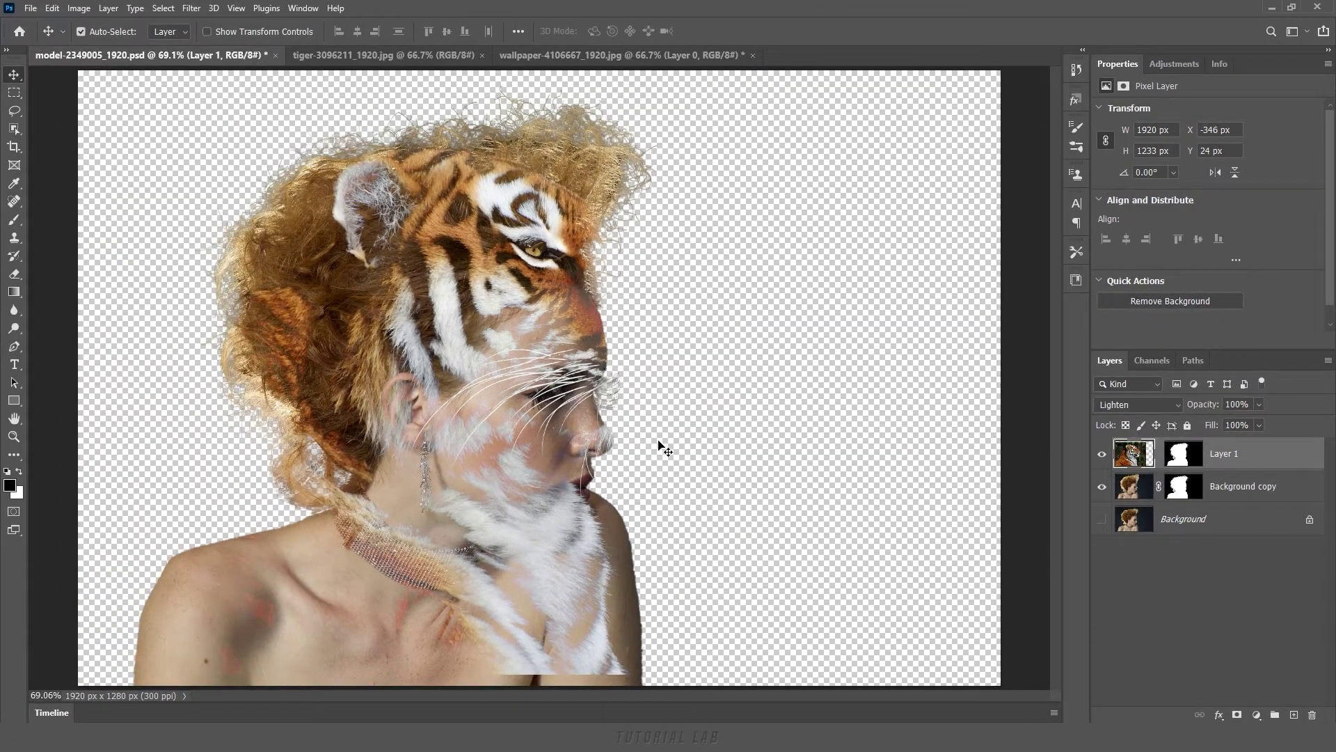
# Step: Rotate and enlarge the tiger with Free Transform so it tilts over her hair
pyautogui.hotkey('ctrl', 't')
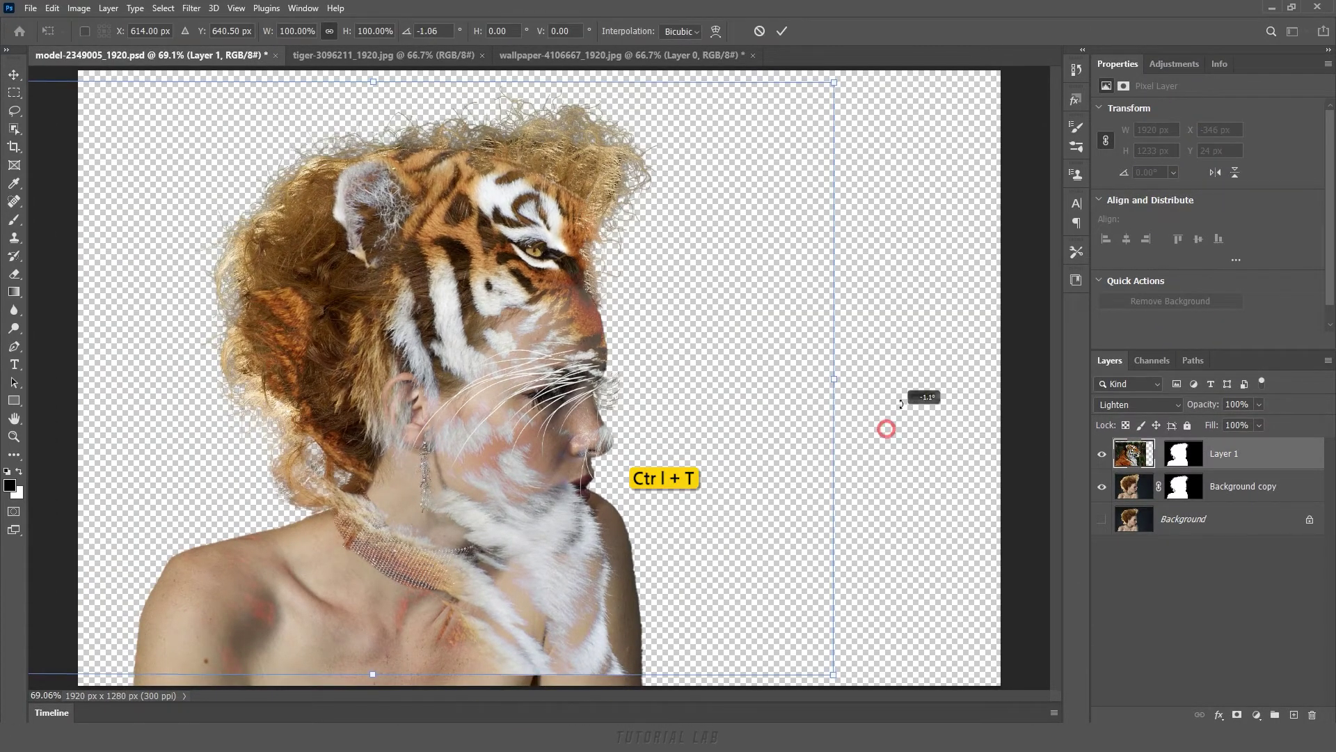
pyautogui.moveTo(890, 463); pyautogui.dragTo(821, 167)
pyautogui.moveTo(450, 434); pyautogui.dragTo(459, 510)
pyautogui.moveTo(926, 351)
pyautogui.mouseDown()
pyautogui.moveTo(913, 221)
pyautogui.moveTo(1035, 179)
pyautogui.mouseUp()
pyautogui.moveTo(639, 328); pyautogui.dragTo(633, 380)
pyautogui.moveTo(346, 31); pyautogui.dragTo(348, 35)
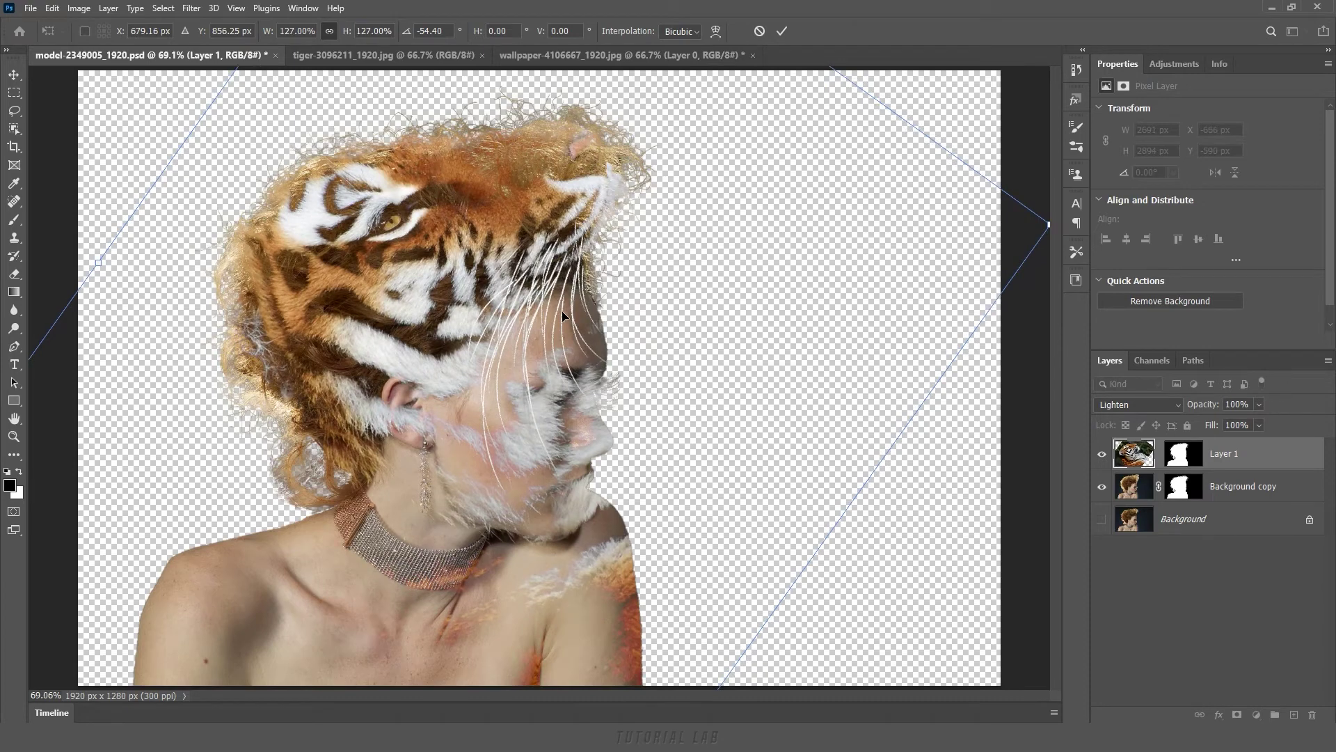
pyautogui.moveTo(562, 310); pyautogui.dragTo(557, 326)
pyautogui.click(782, 31)
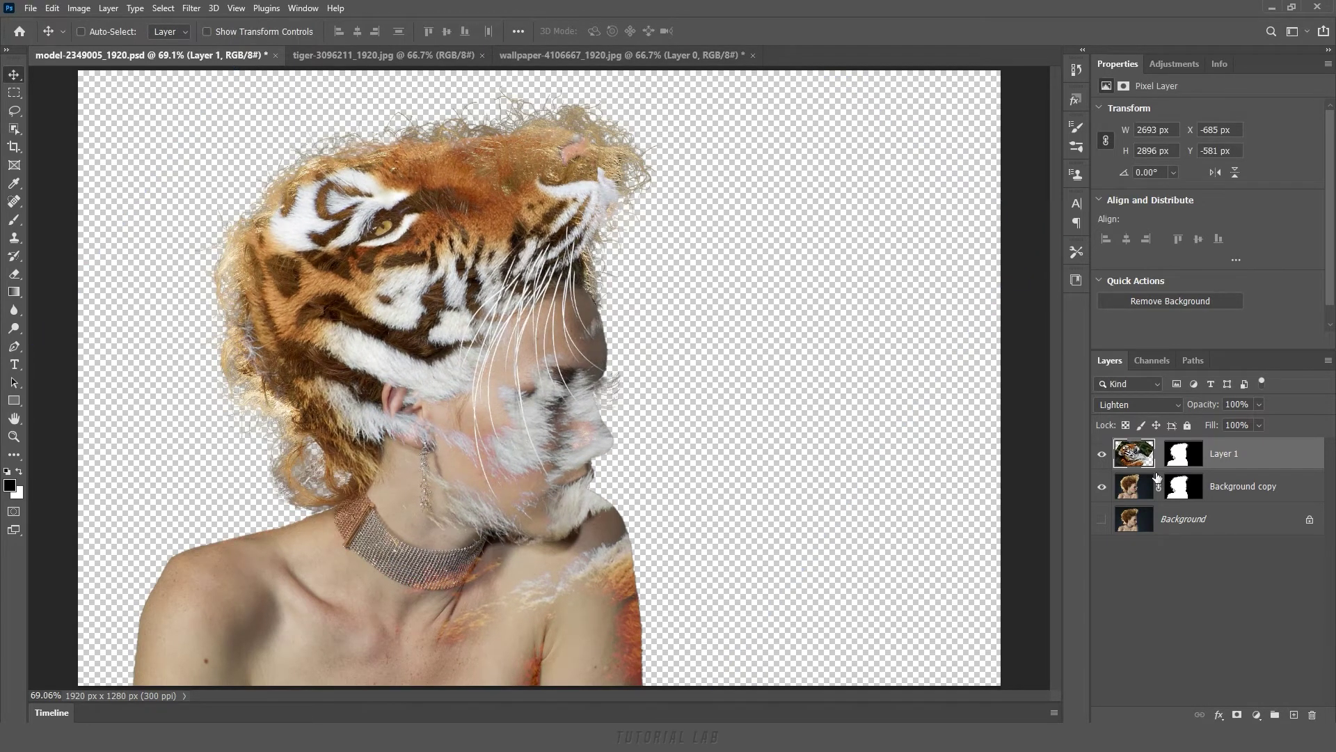
pyautogui.click(1178, 463)
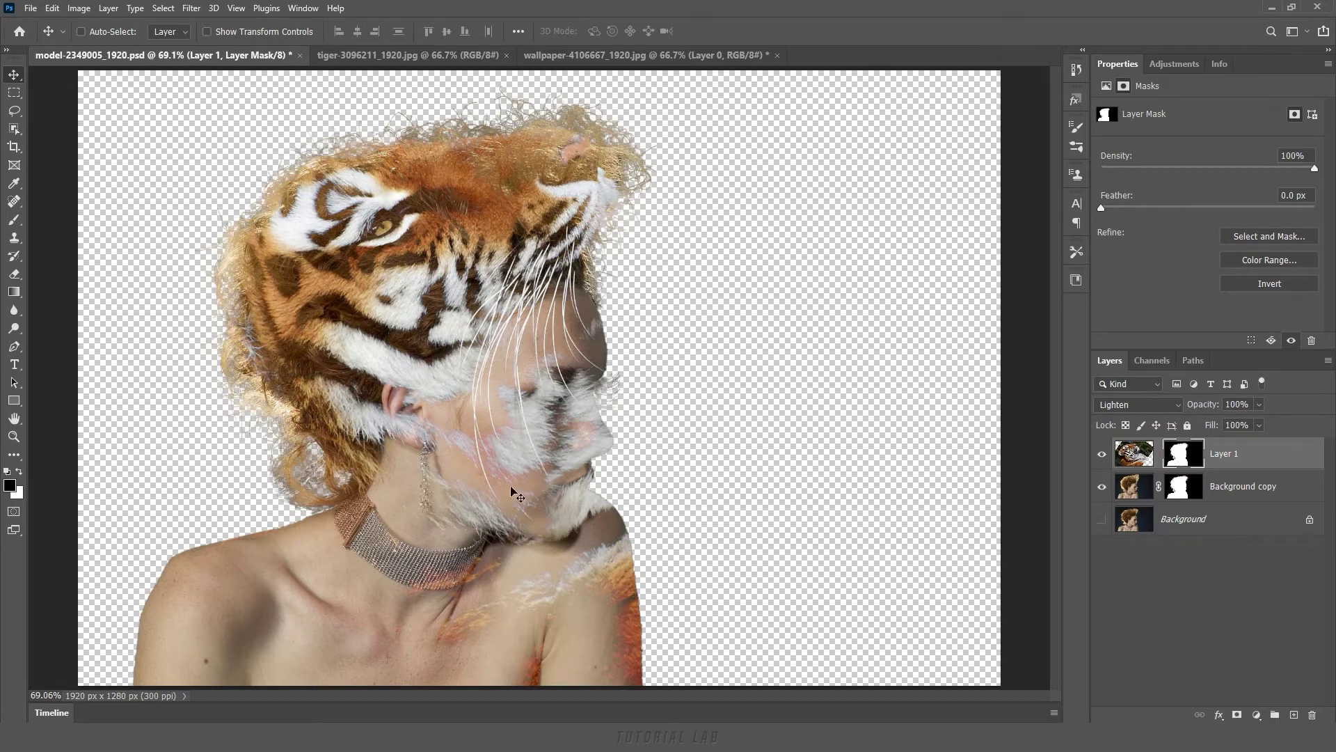
# Step: Set up a smaller, harder-edged black brush for painting on the tiger mask
pyautogui.click(20, 221)
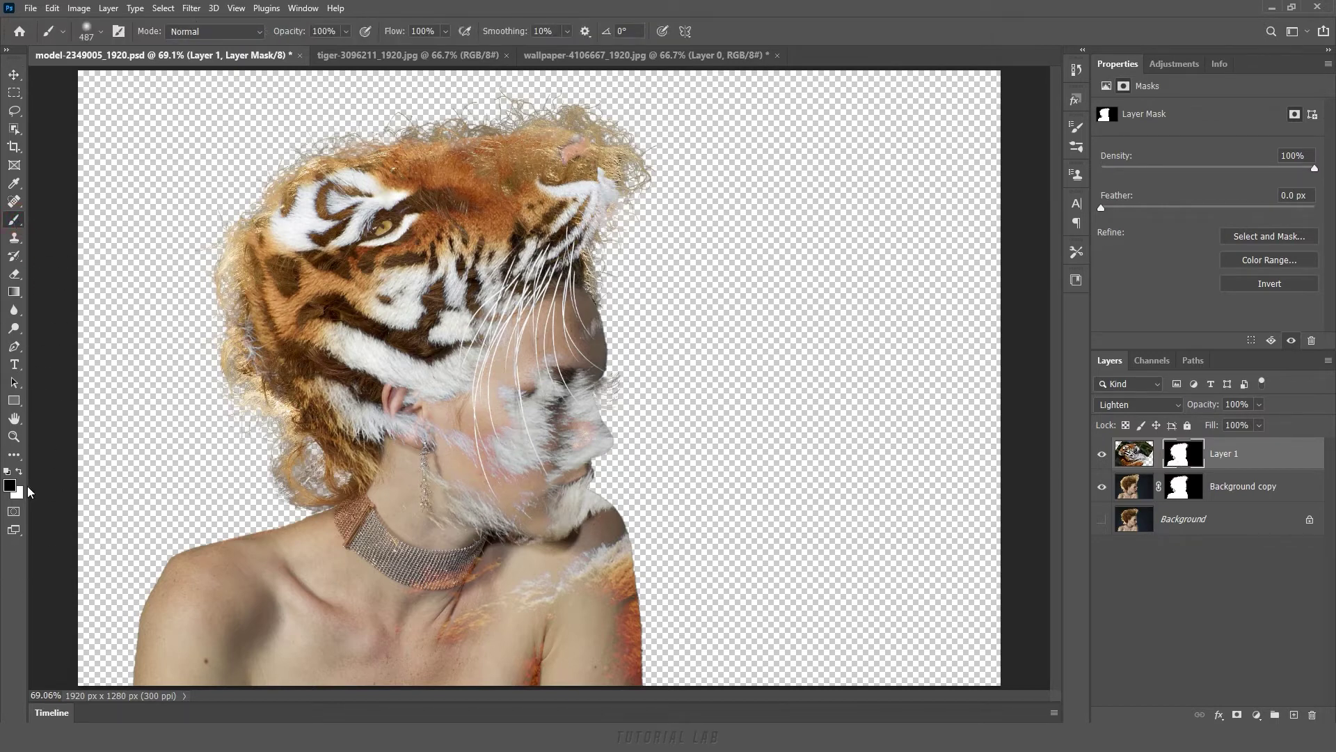
pyautogui.click(9, 487)
pyautogui.click(1245, 201)
pyautogui.keyDown('alt'); pyautogui.rightClick(648, 408); pyautogui.keyUp('alt')
pyautogui.moveTo(648, 409); pyautogui.dragTo(642, 411)
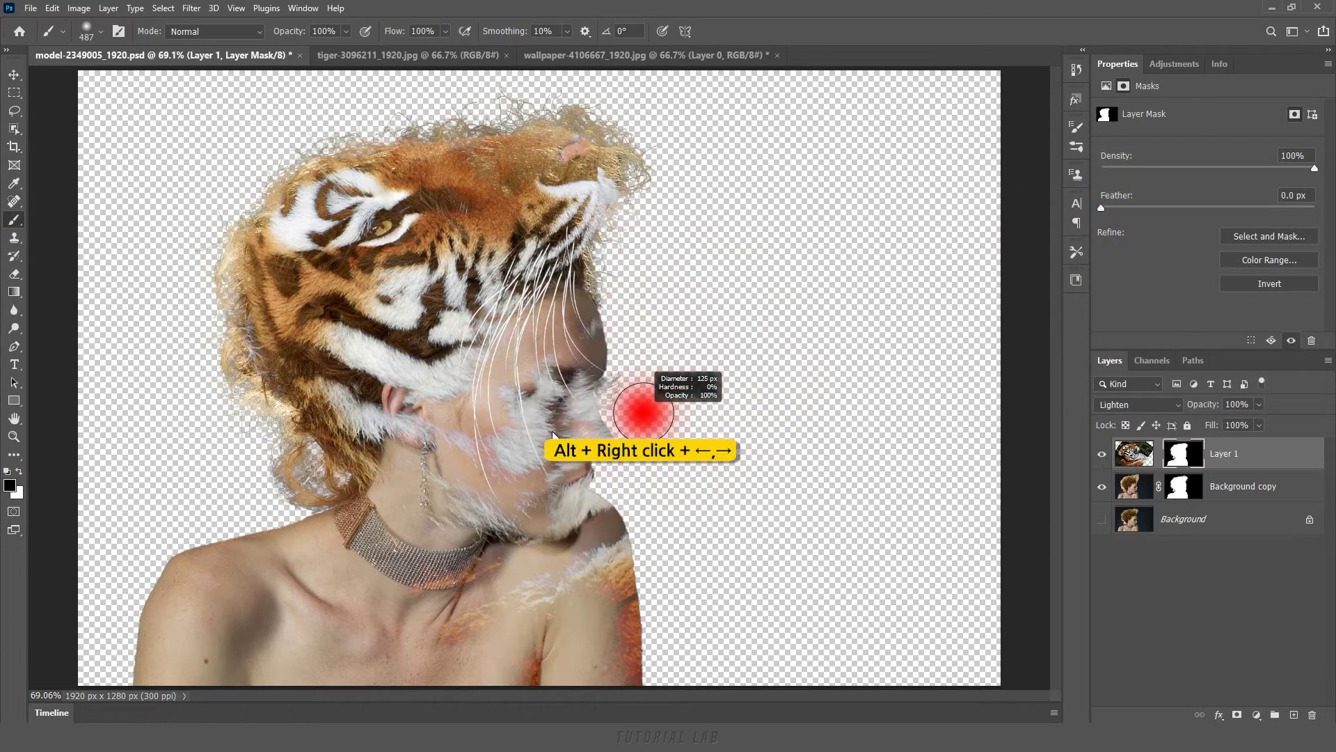
pyautogui.click(101, 33)
pyautogui.moveTo(80, 111); pyautogui.dragTo(110, 111)
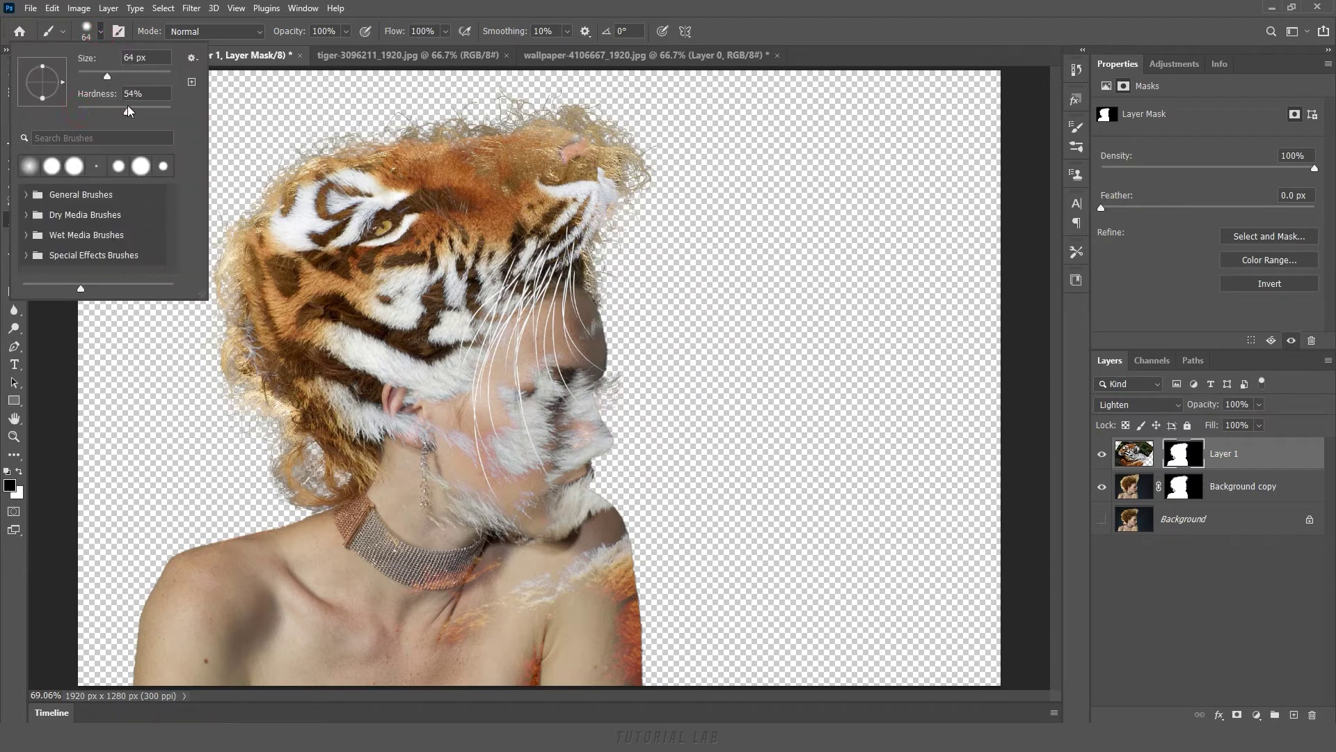
pyautogui.press('Return')
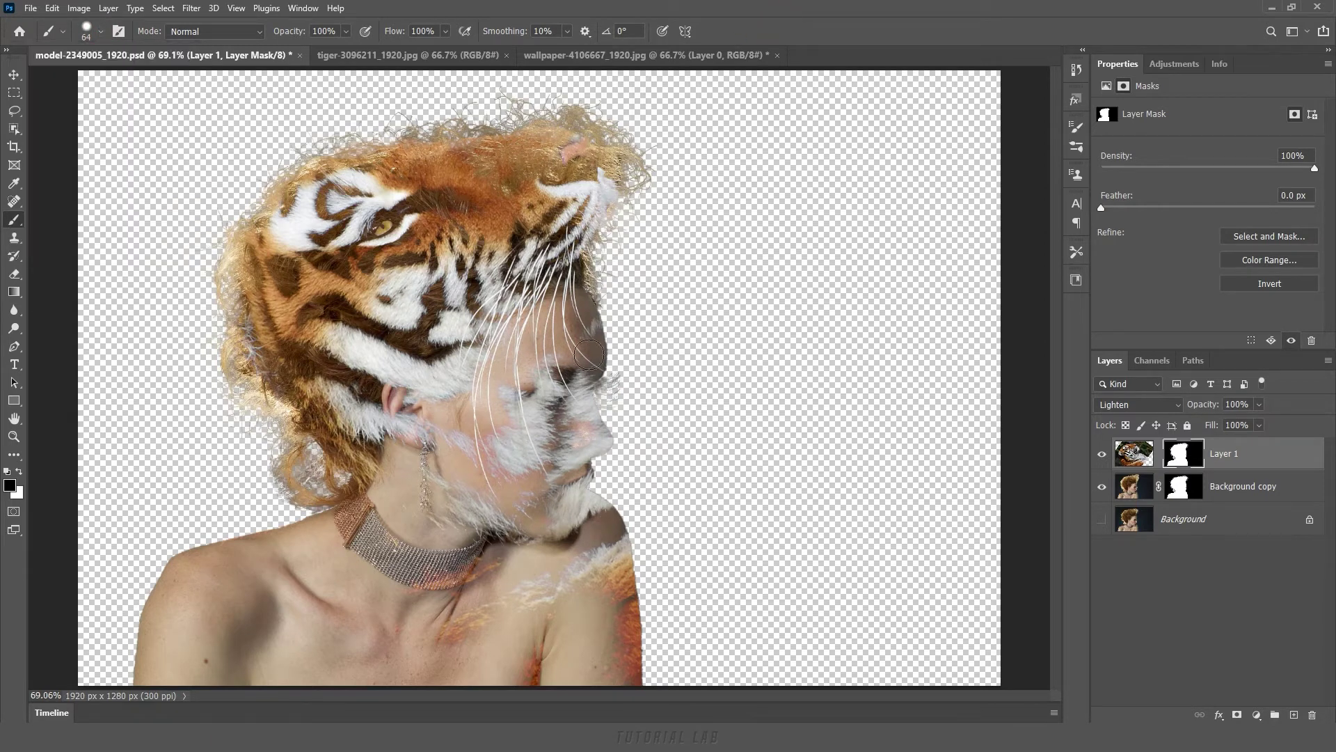
# Step: Mask out tiger fur on the right shoulder, forehead, eye and nose bridge
pyautogui.moveTo(607, 560); pyautogui.dragTo(629, 577)
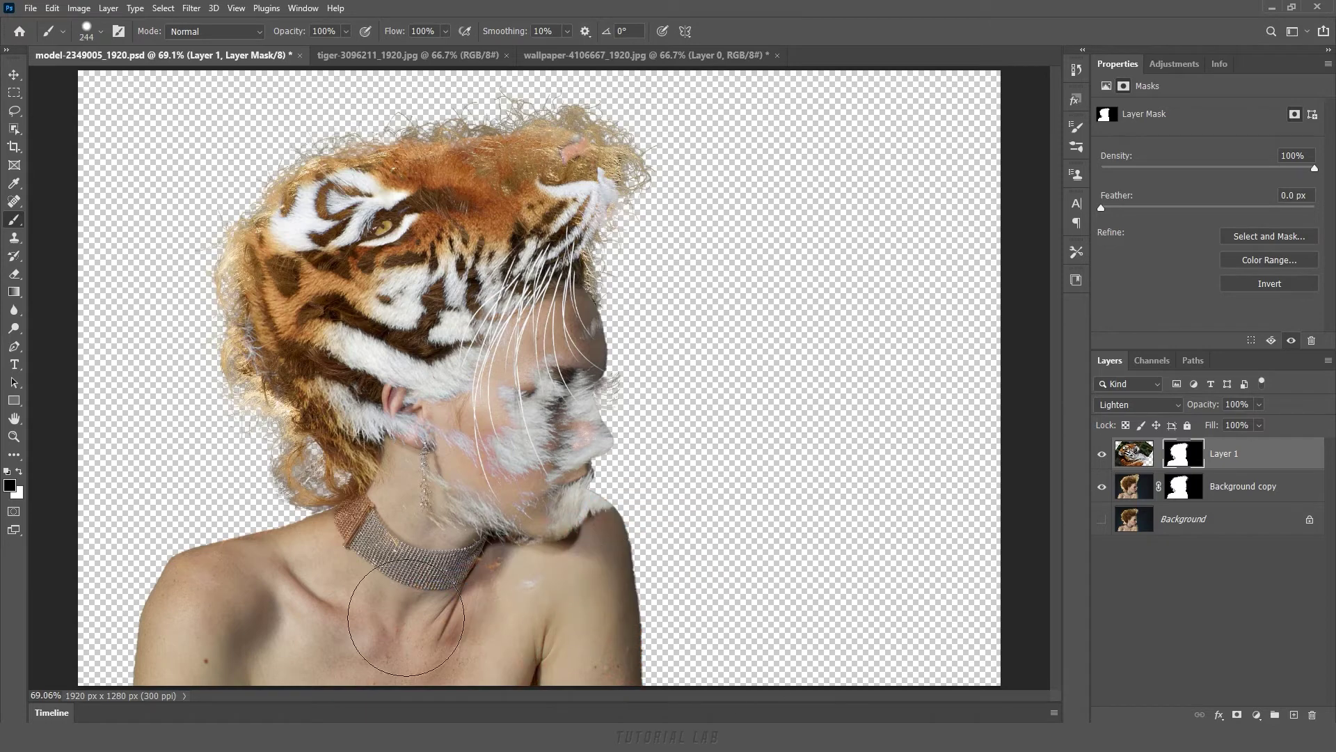
pyautogui.moveTo(686, 478)
pyautogui.mouseDown()
pyautogui.moveTo(698, 563)
pyautogui.moveTo(719, 529)
pyautogui.mouseUp()
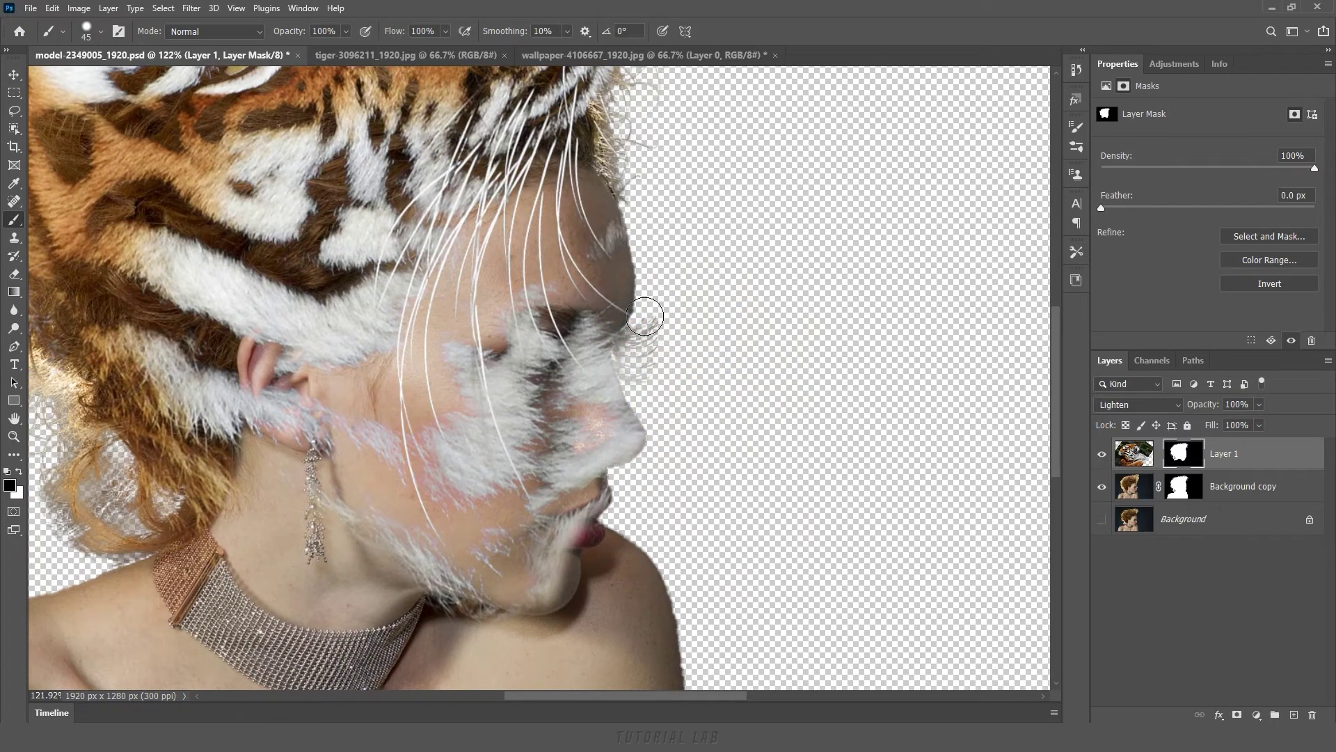
pyautogui.moveTo(629, 209)
pyautogui.mouseDown()
pyautogui.moveTo(620, 225)
pyautogui.moveTo(648, 227)
pyautogui.mouseUp()
pyautogui.scroll(5, 651, 233)
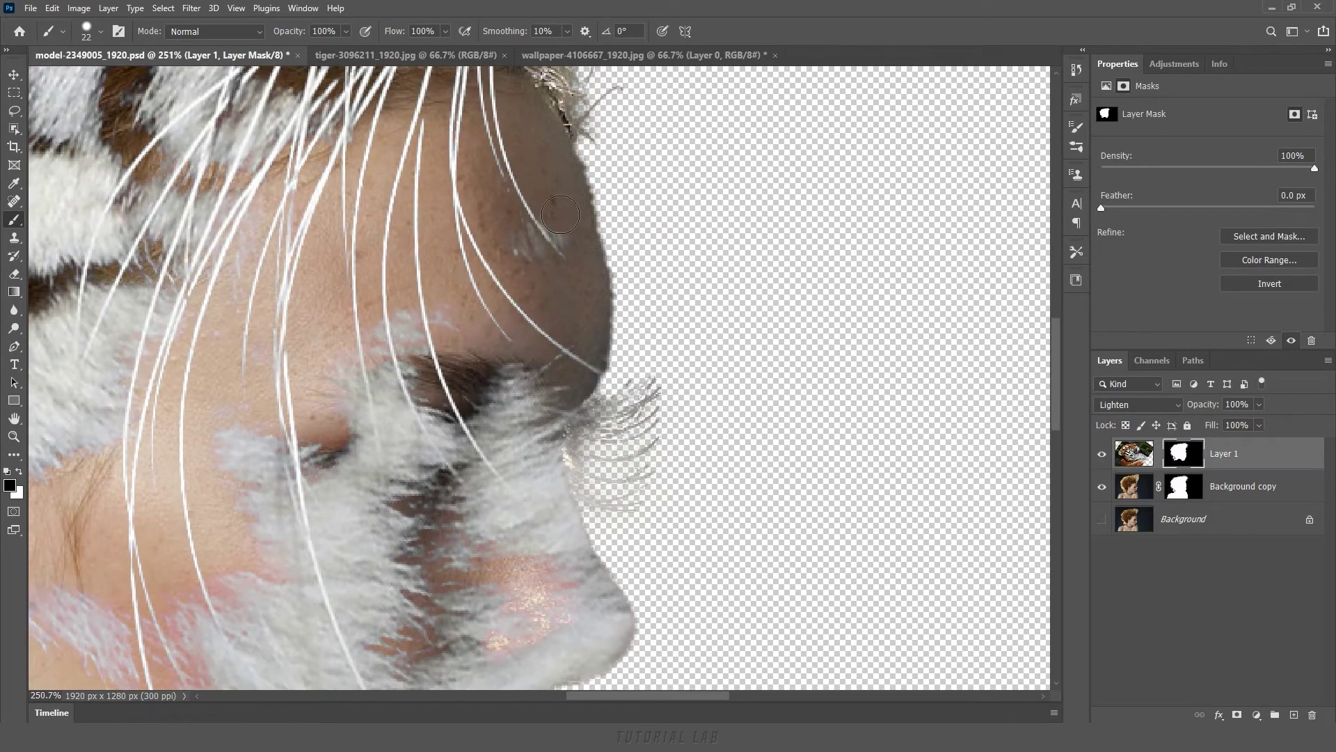
pyautogui.moveTo(543, 247); pyautogui.dragTo(512, 236)
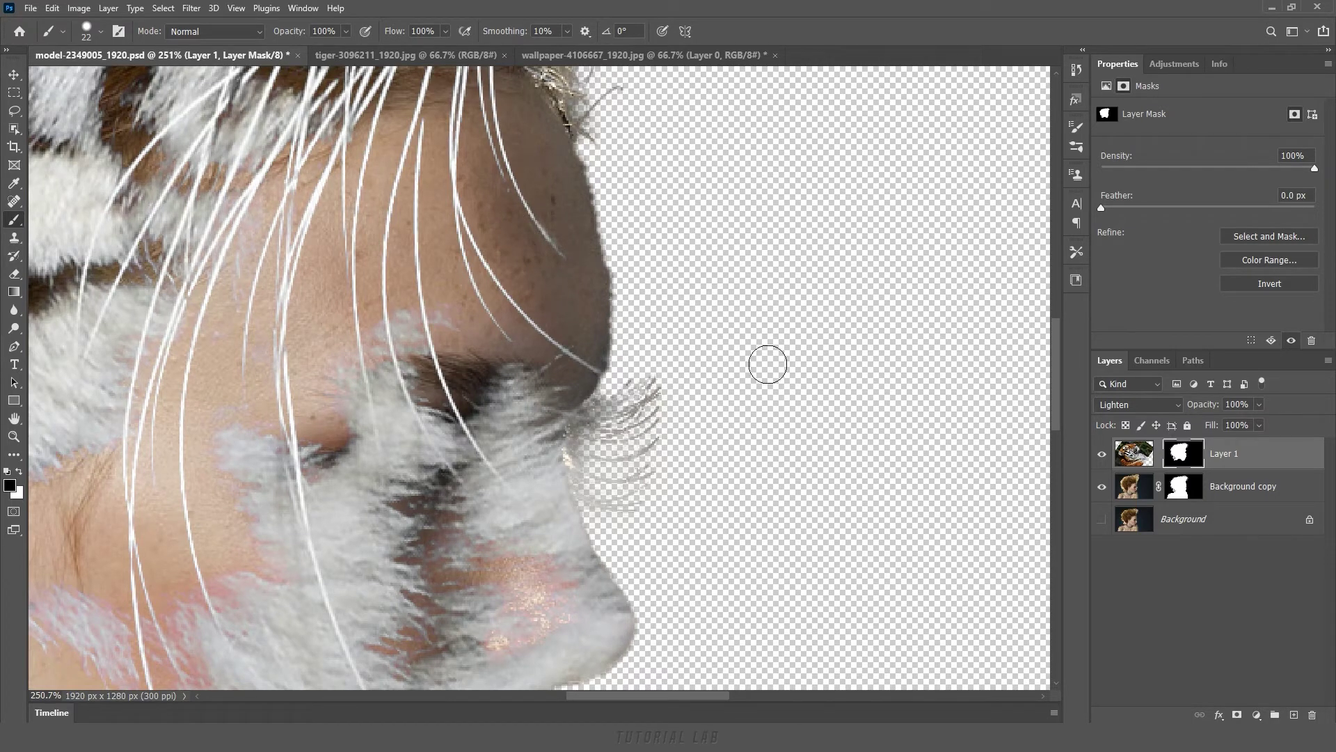
pyautogui.moveTo(551, 397); pyautogui.dragTo(560, 386)
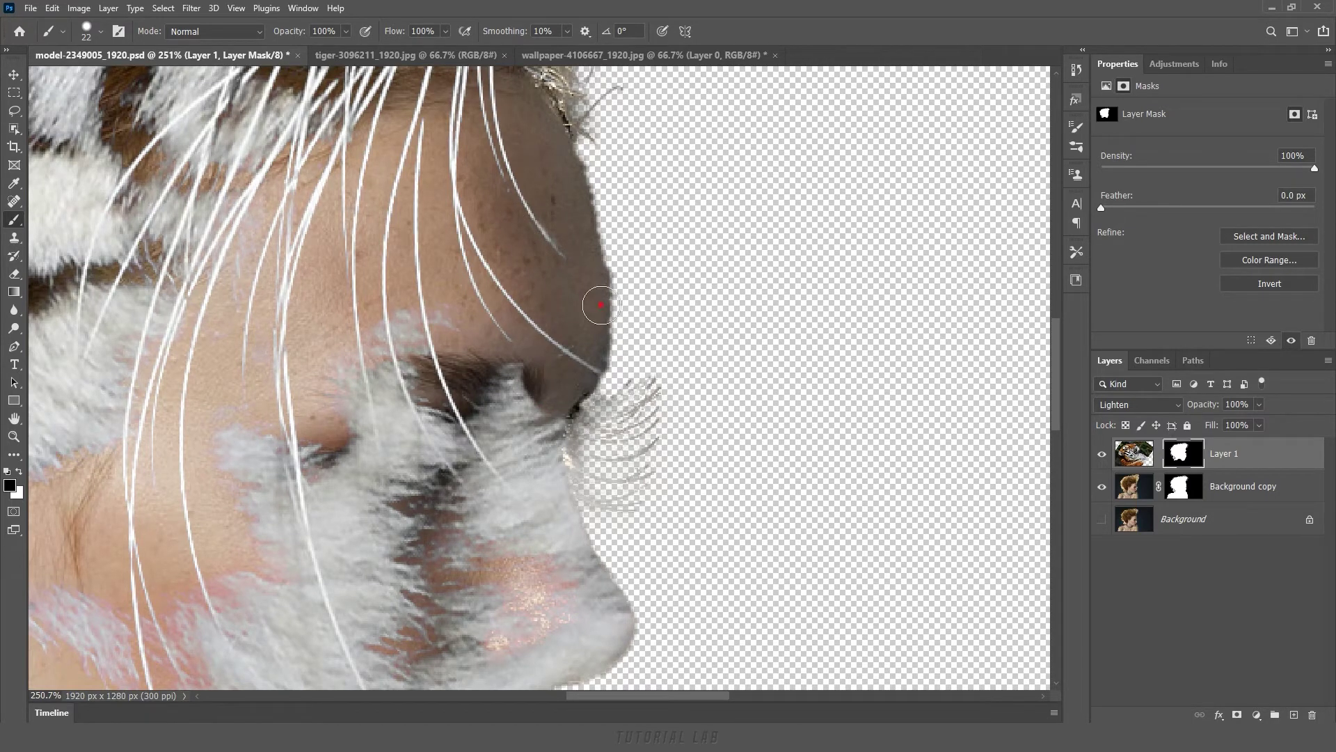
pyautogui.scroll(2, 507, 353)
pyautogui.moveTo(507, 352)
pyautogui.mouseDown()
pyautogui.moveTo(449, 334)
pyautogui.moveTo(361, 249)
pyautogui.moveTo(417, 389)
pyautogui.moveTo(334, 452)
pyautogui.mouseUp()
pyautogui.scroll(-1, 385, 287)
# Step: Paint away the fur near the eye, cheek and mouth, including stray whitish specks
pyautogui.press(']')
pyautogui.moveTo(385, 286); pyautogui.dragTo(446, 487)
pyautogui.scroll(1, 445, 487)
pyautogui.press(']')
pyautogui.press(']')
pyautogui.moveTo(376, 278); pyautogui.dragTo(404, 445)
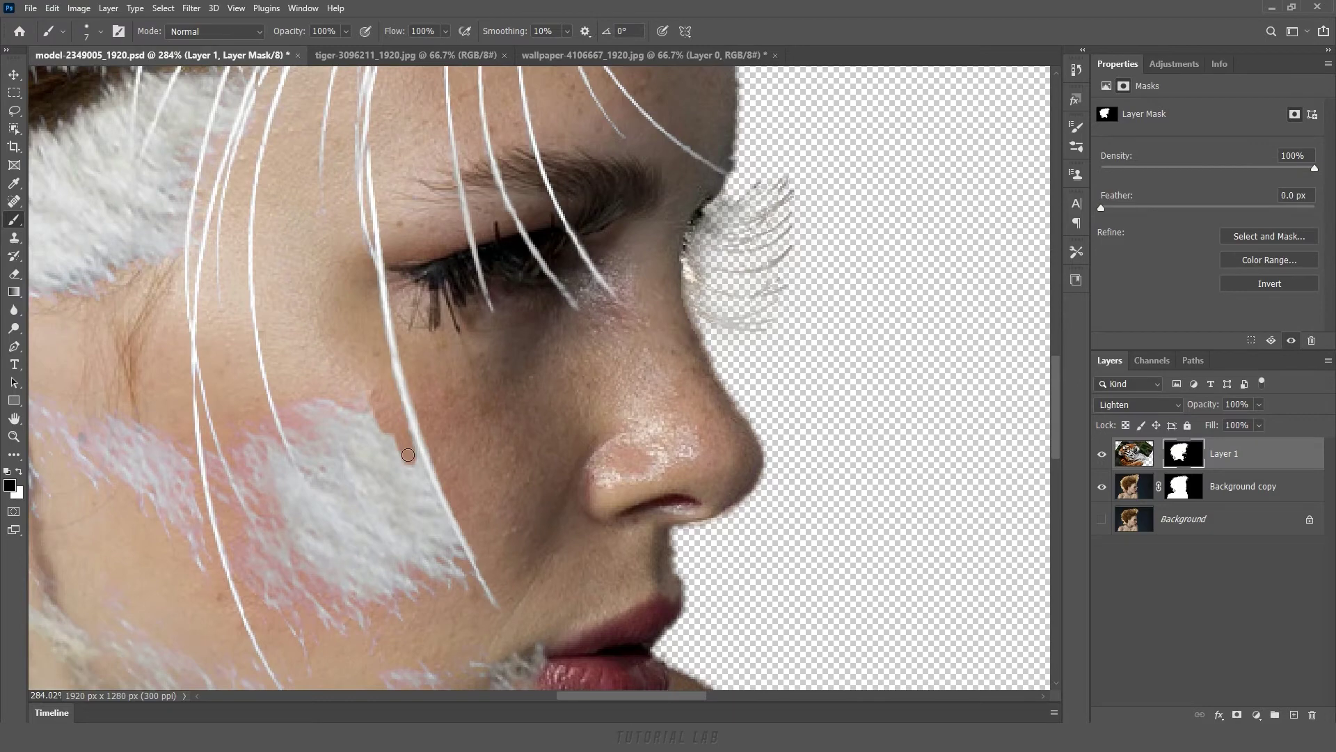
pyautogui.scroll(-1, 418, 539)
pyautogui.scroll(-1, 418, 539)
pyautogui.press('[')
pyautogui.press('[')
pyautogui.press('[')
pyautogui.scroll(2, 522, 552)
pyautogui.scroll(-2, 531, 355)
pyautogui.scroll(-1, 384, 483)
pyautogui.moveTo(383, 483); pyautogui.dragTo(393, 464)
pyautogui.scroll(-2, 460, 518)
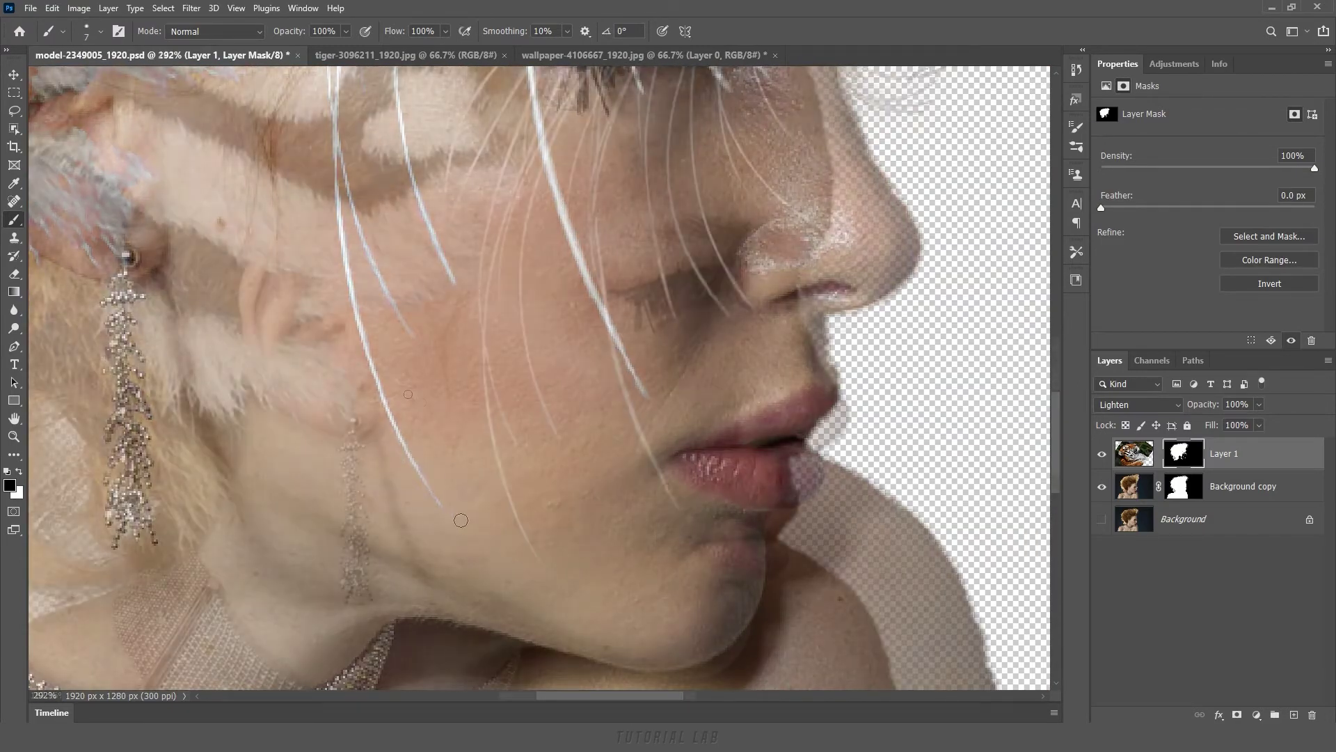
pyautogui.hotkey('ctrl', '0')
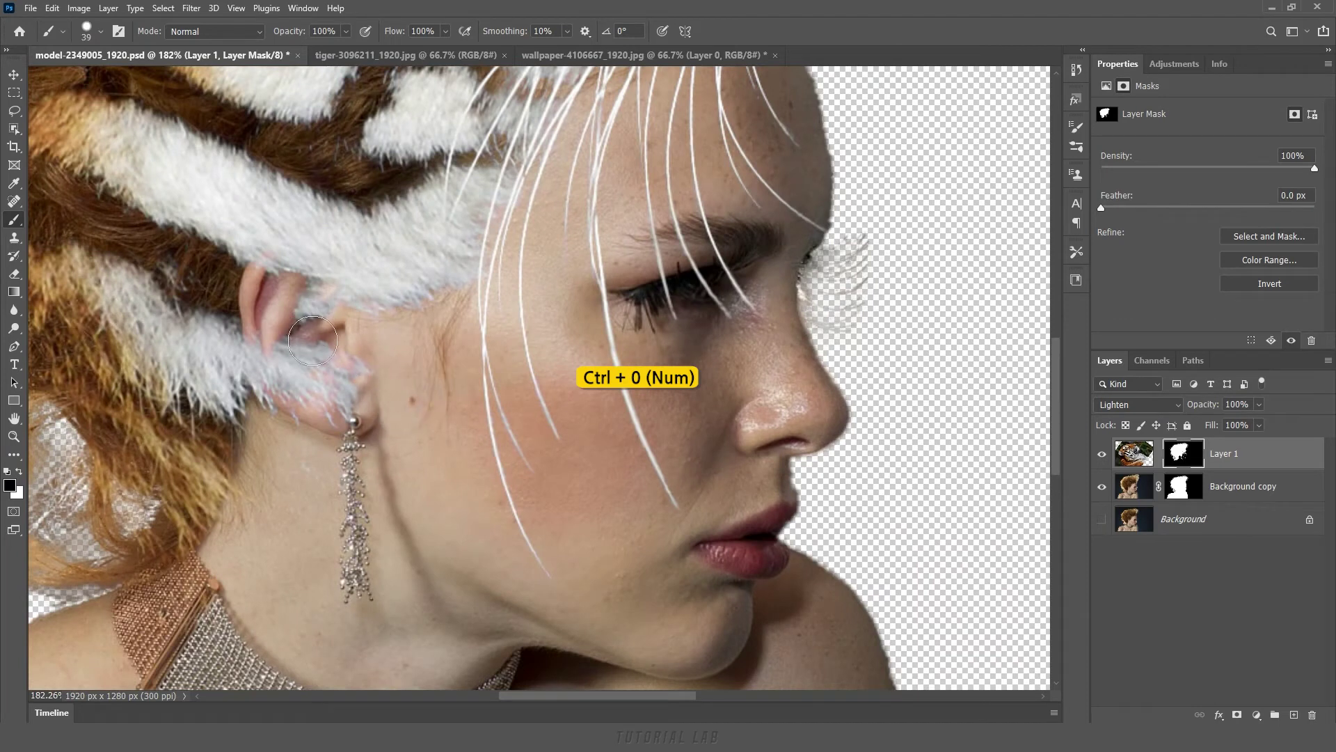
# Step: Switch to a fully soft brush and mask the tiger fur off her ear
pyautogui.moveTo(367, 369); pyautogui.dragTo(358, 370)
pyautogui.moveTo(277, 354); pyautogui.dragTo(266, 339)
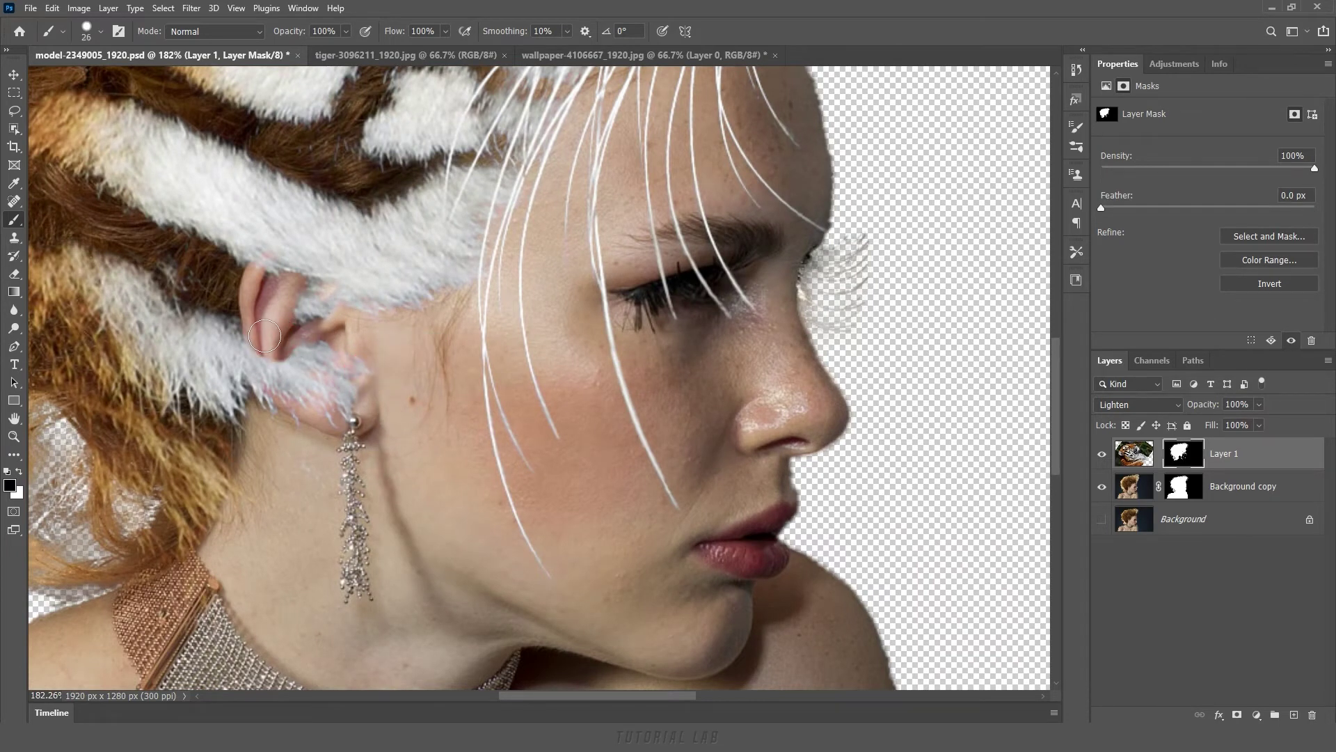
pyautogui.click(102, 31)
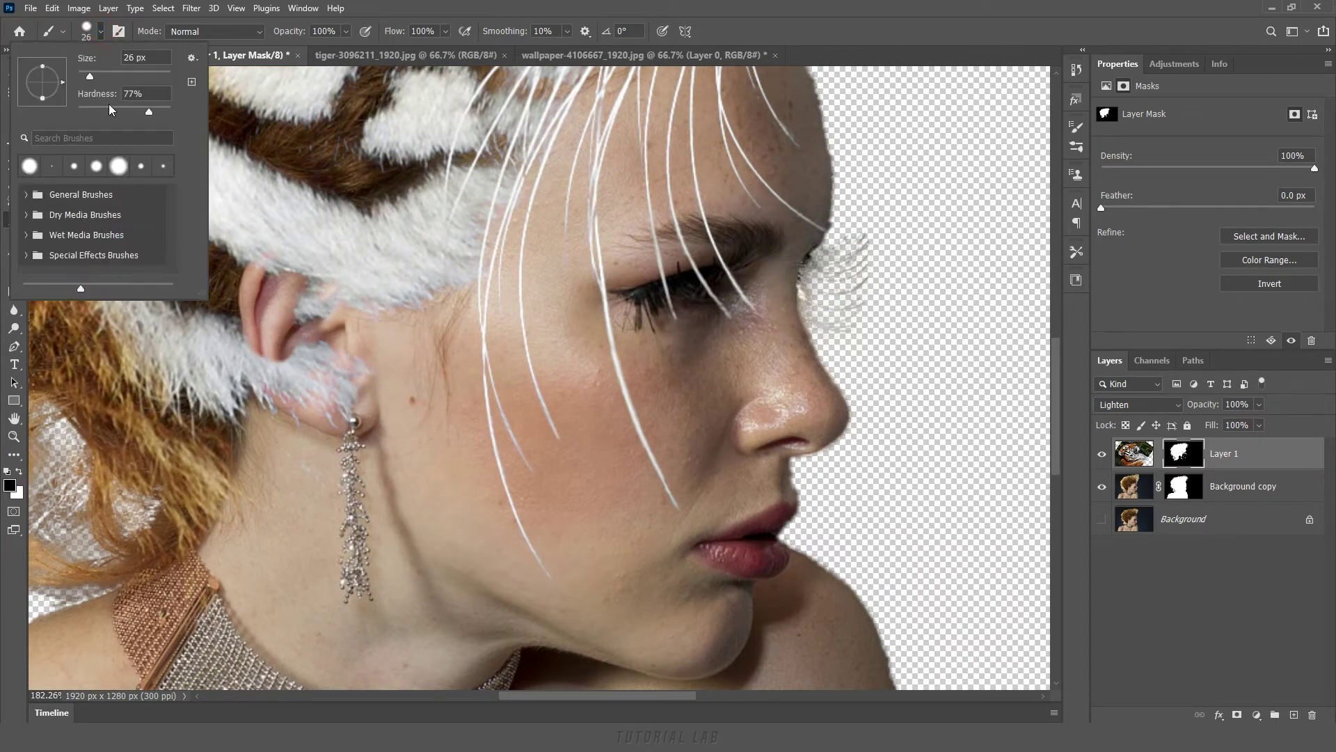
pyautogui.moveTo(150, 113); pyautogui.dragTo(79, 114)
pyautogui.press('Return')
pyautogui.moveTo(285, 354)
pyautogui.mouseDown()
pyautogui.moveTo(247, 347)
pyautogui.moveTo(348, 417)
pyautogui.moveTo(306, 327)
pyautogui.moveTo(313, 286)
pyautogui.mouseUp()
pyautogui.press(']')
pyautogui.hotkey('ctrl', '0')
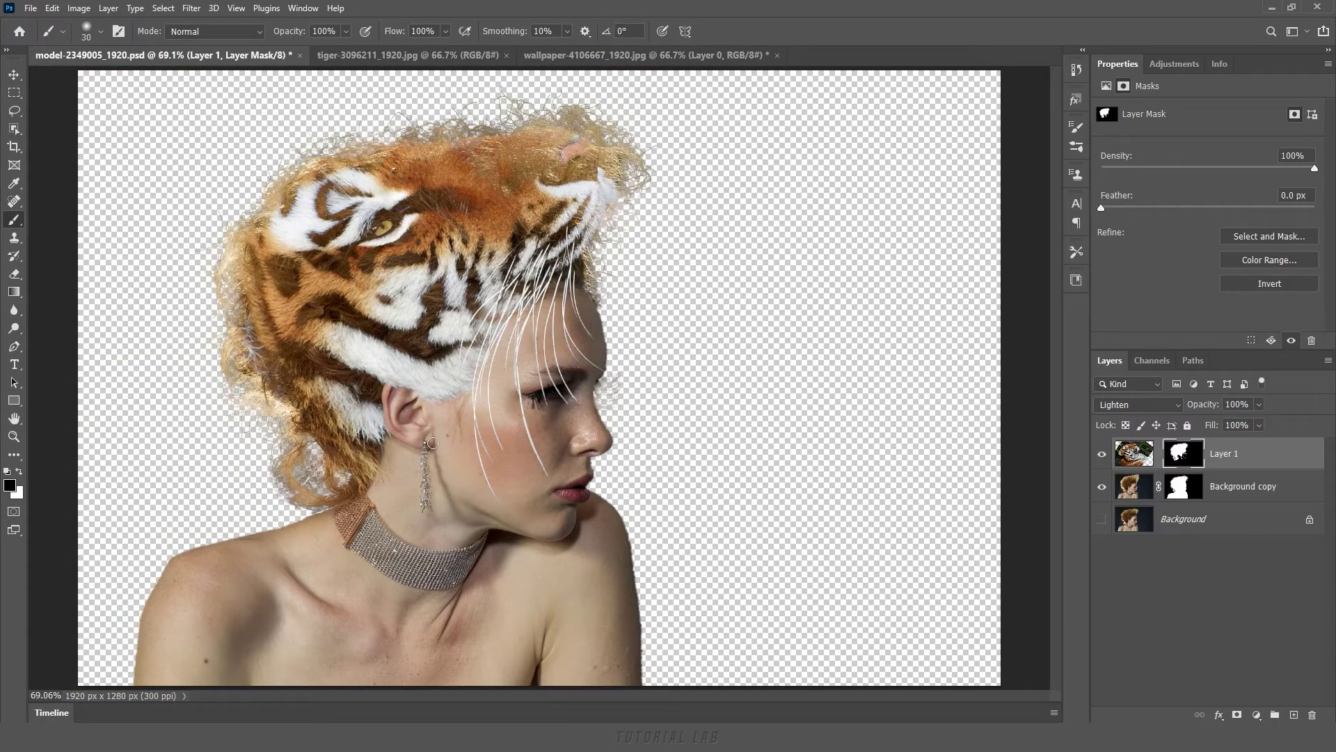
pyautogui.click(1246, 487)
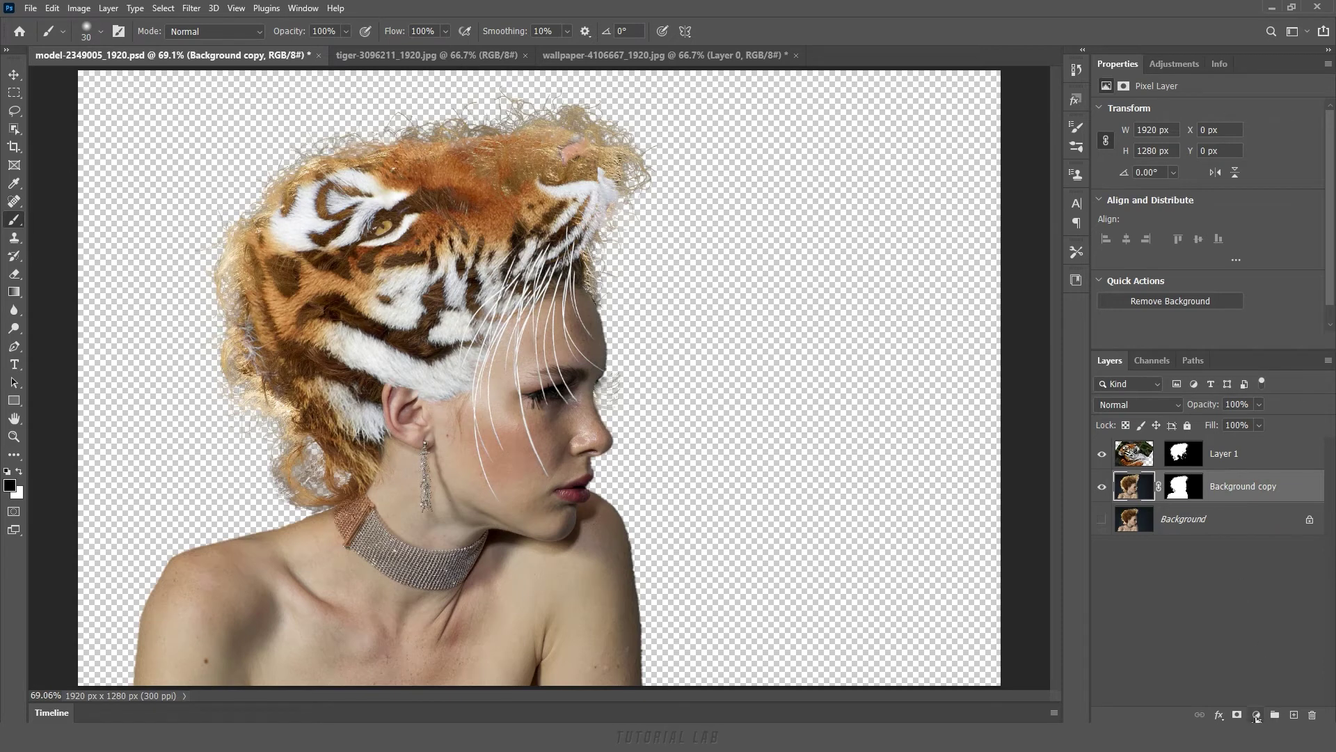
# Step: Add a Black & White adjustment clipped to the Background copy model layer
pyautogui.click(1257, 717)
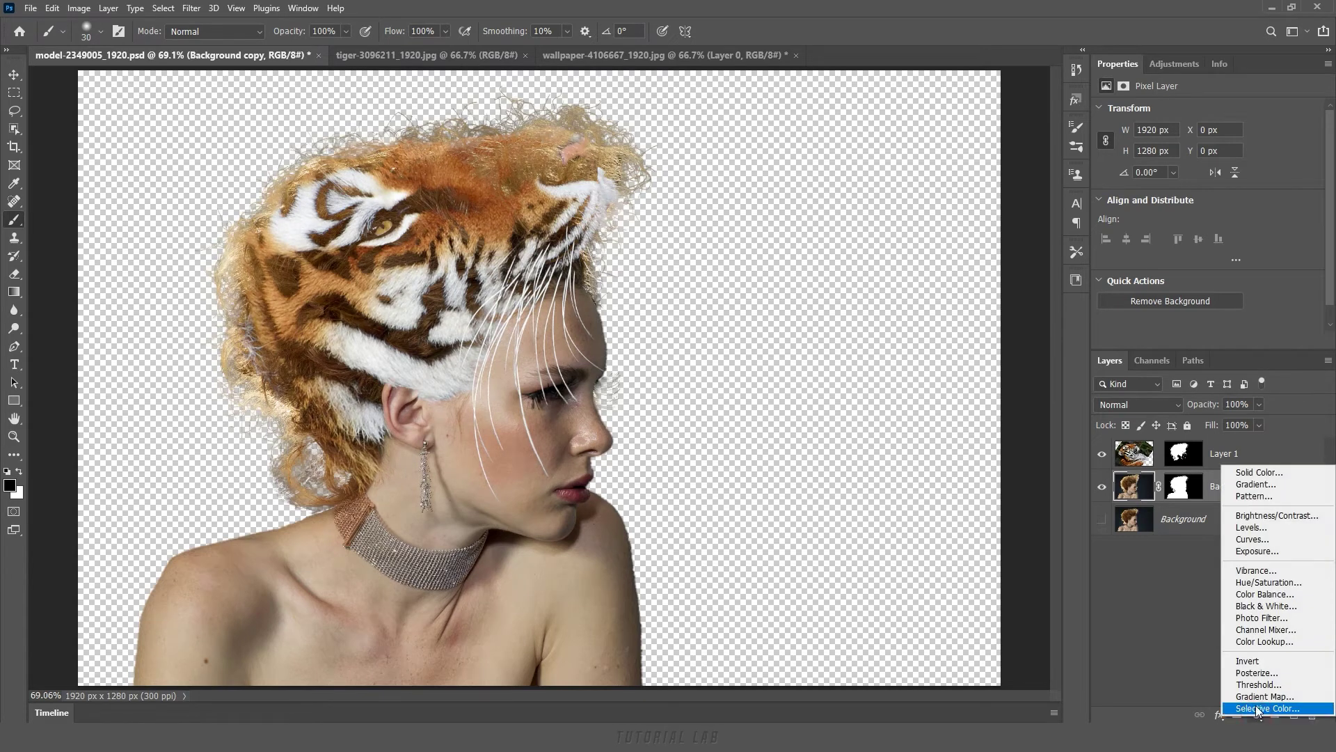
pyautogui.click(1285, 611)
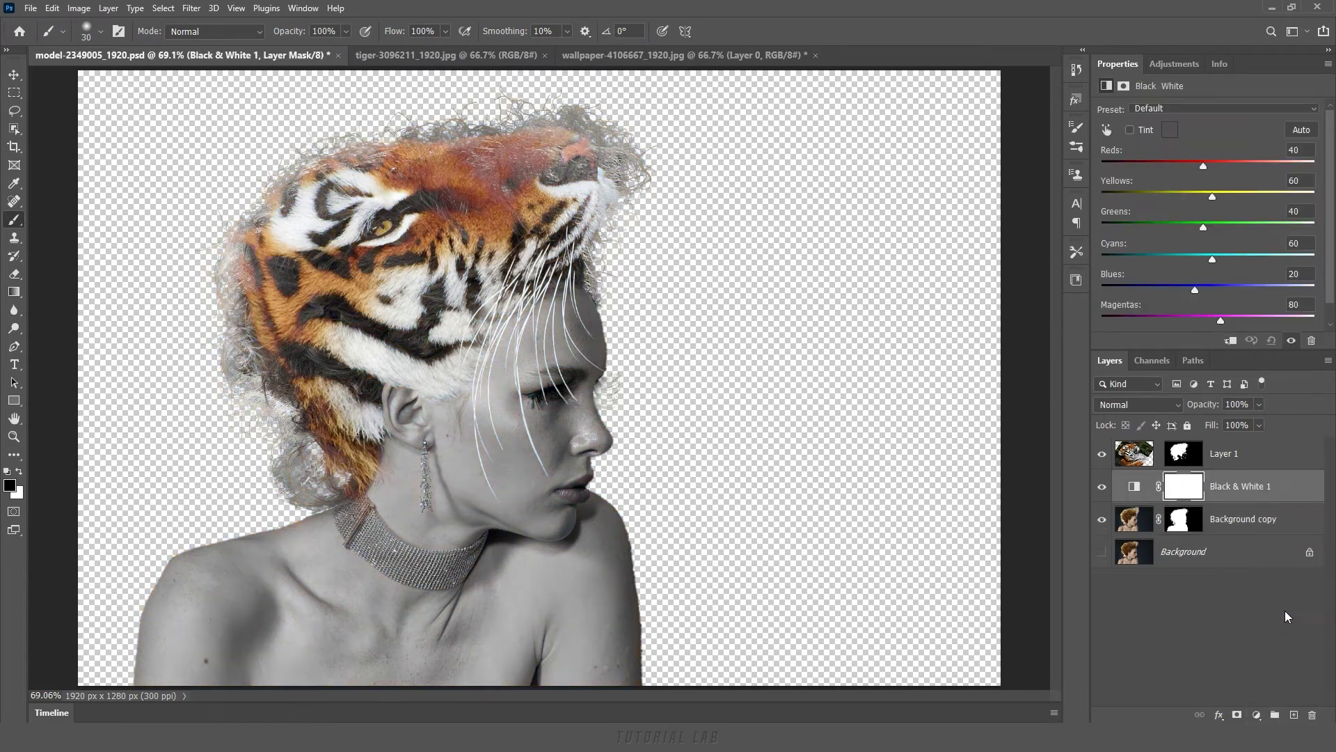
pyautogui.click(1230, 340)
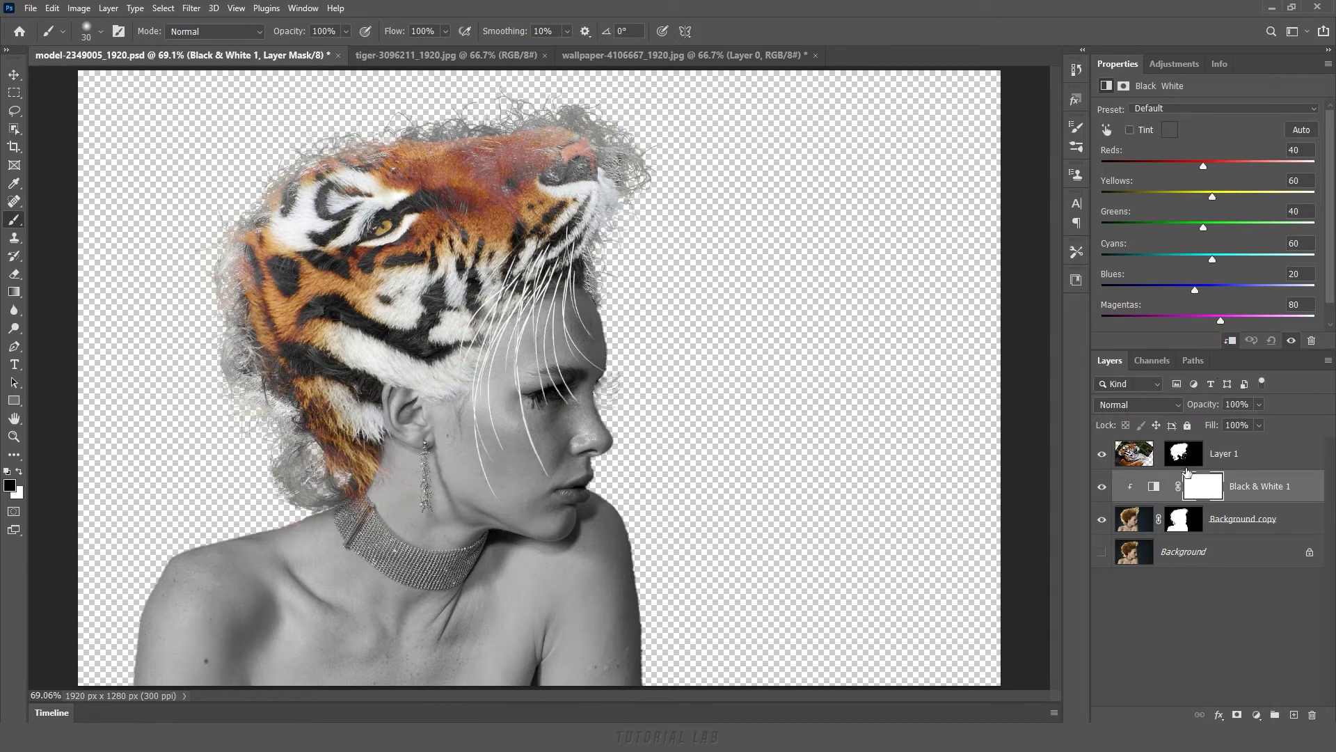
# Step: Add a Black & White adjustment clipped to Layer 1, with Reds about 87 and Yellows 41
pyautogui.click(1273, 464)
pyautogui.click(1258, 717)
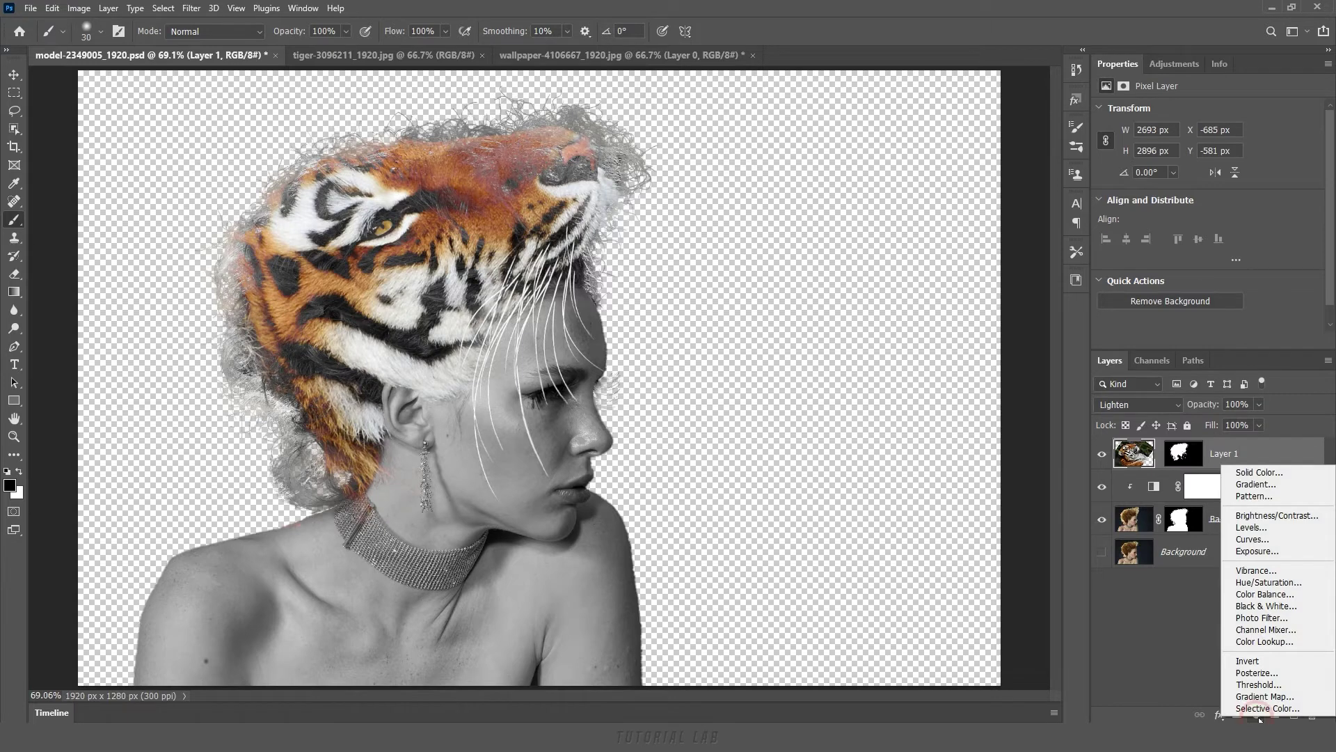
pyautogui.click(1268, 607)
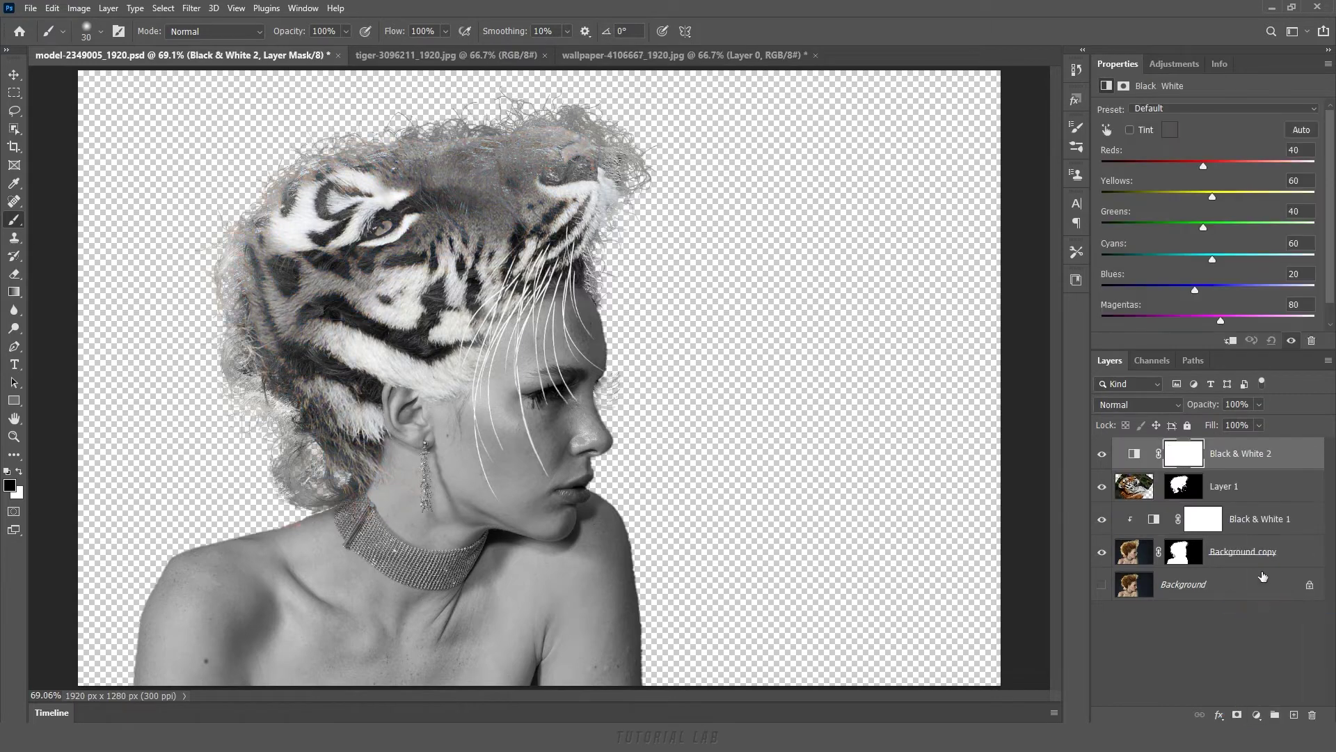
pyautogui.click(1230, 340)
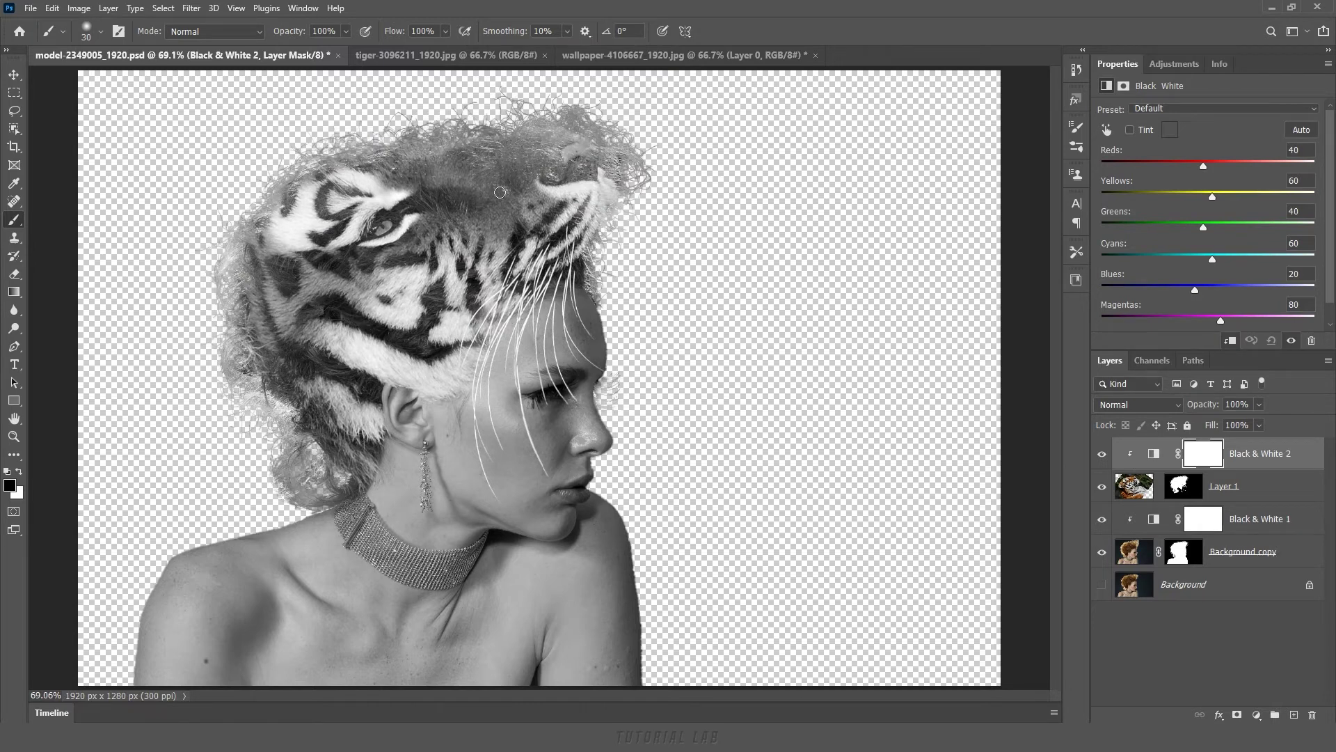
pyautogui.moveTo(1201, 164); pyautogui.dragTo(1240, 162)
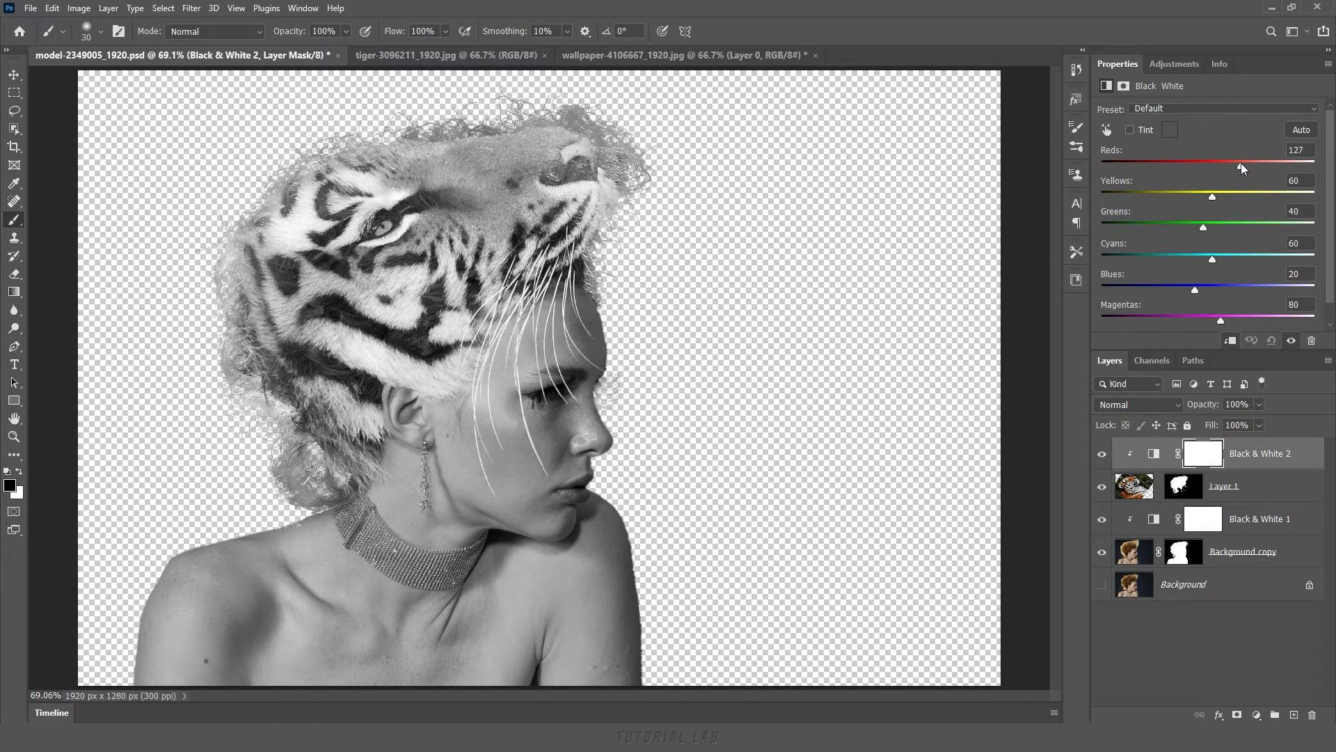
pyautogui.moveTo(1240, 162)
pyautogui.mouseDown()
pyautogui.moveTo(1198, 202)
pyautogui.moveTo(1228, 165)
pyautogui.mouseUp()
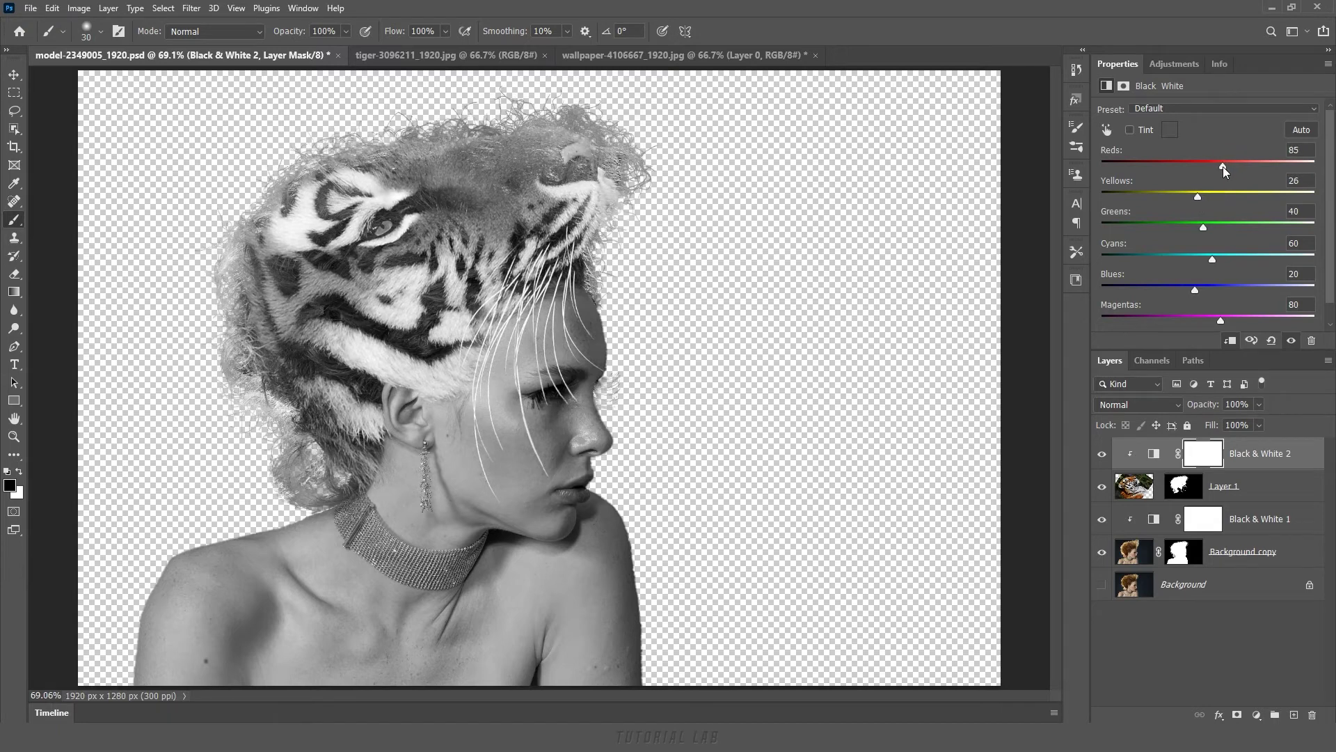
pyautogui.moveTo(1200, 198); pyautogui.dragTo(1204, 196)
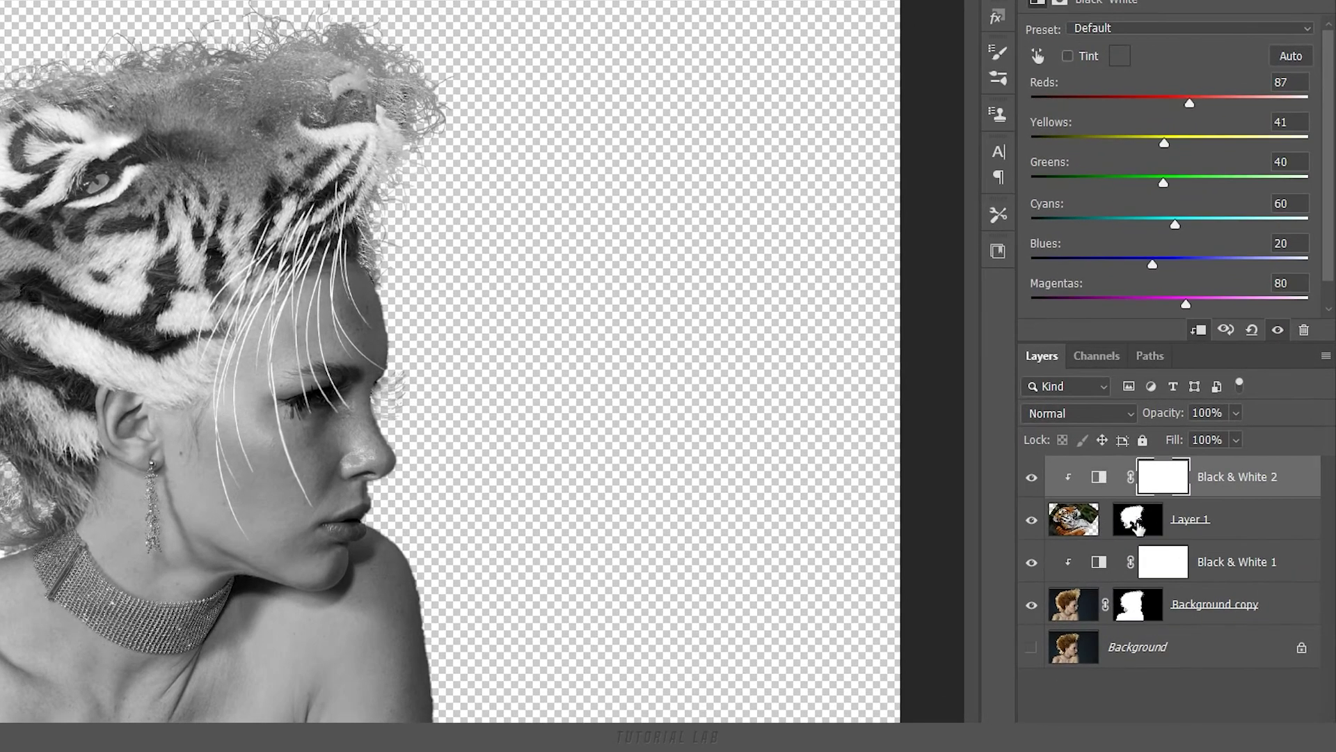
# Step: Relink Layer 1 to its mask and select all the model and tiger layers
pyautogui.click(1241, 520)
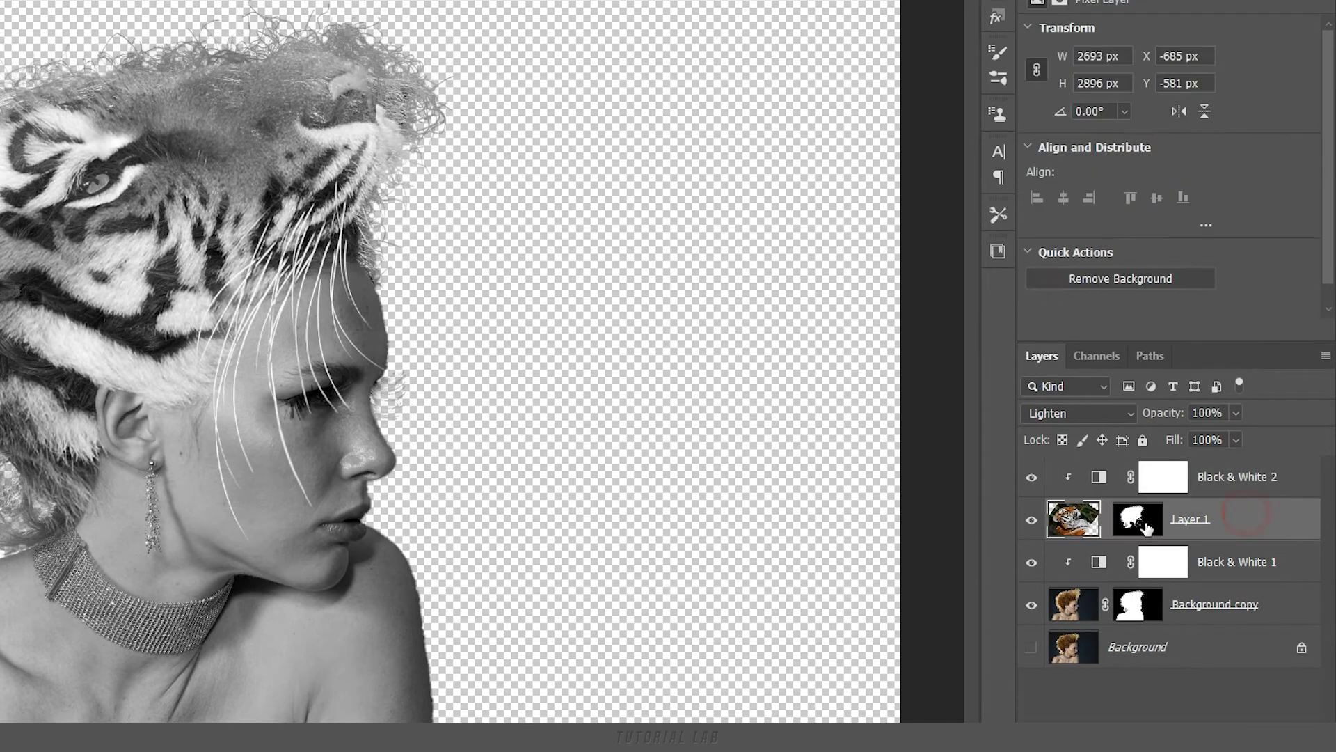
pyautogui.click(1106, 520)
pyautogui.click(1288, 481)
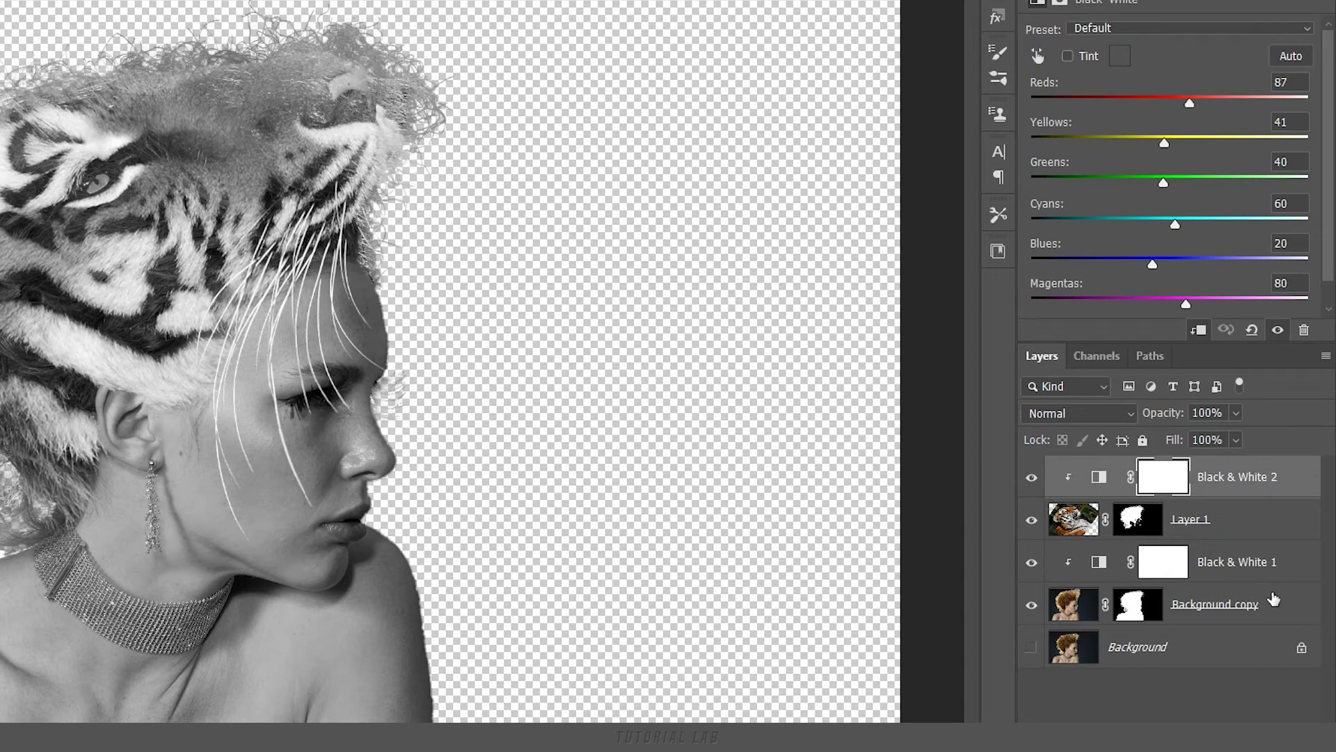
pyautogui.keyDown('shift'); pyautogui.click(1288, 612); pyautogui.keyUp('shift')
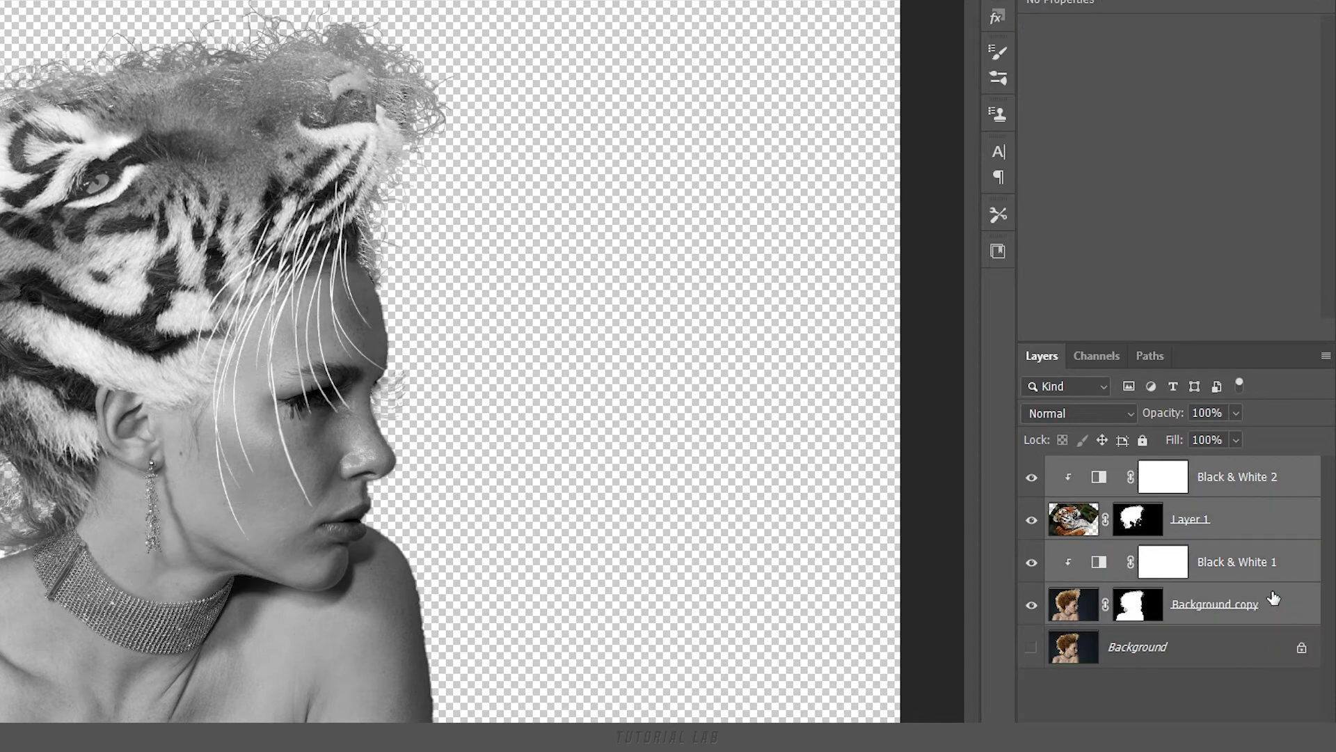
# Step: Group the selected layers and name the group 'Model'
pyautogui.hotkey('ctrl', 'g')
pyautogui.doubleClick(1105, 468)
pyautogui.write('Model')
pyautogui.press('Return')
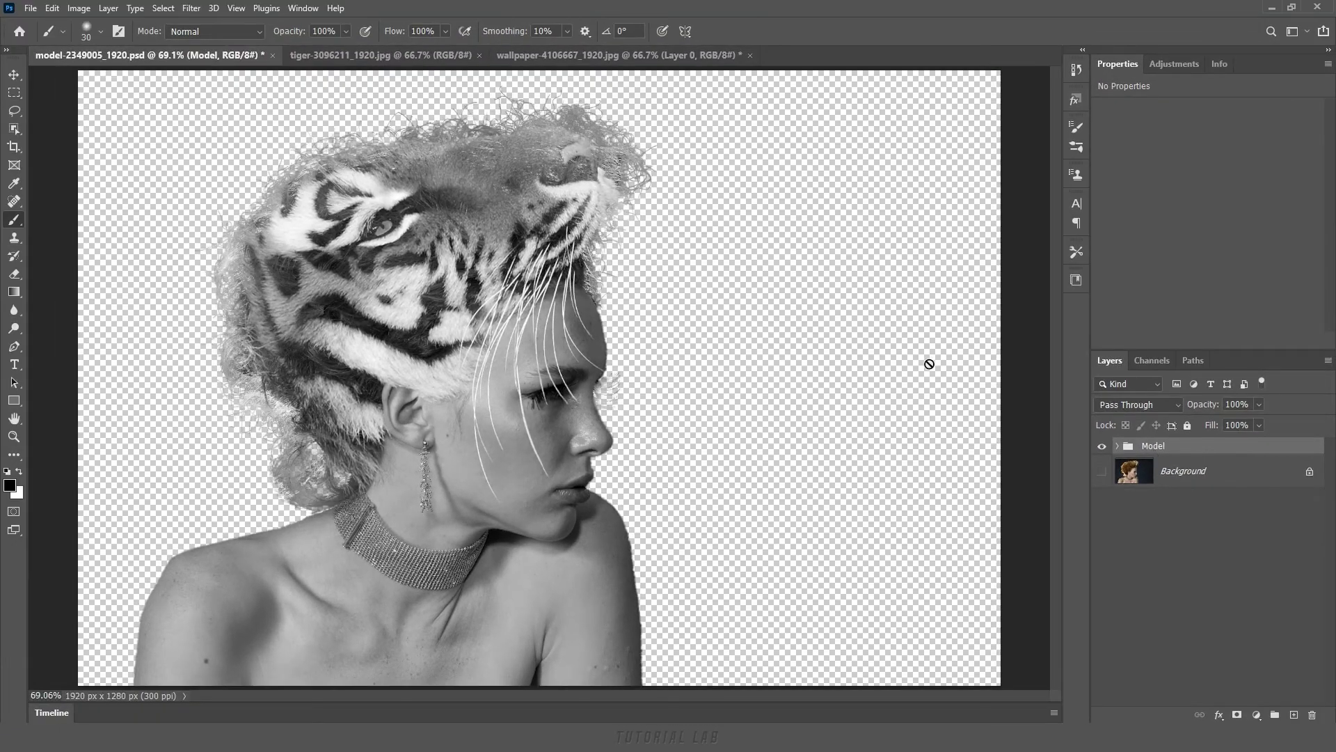
# Step: Shift the Model group toward the left and expand it in the Layers panel
pyautogui.click(16, 77)
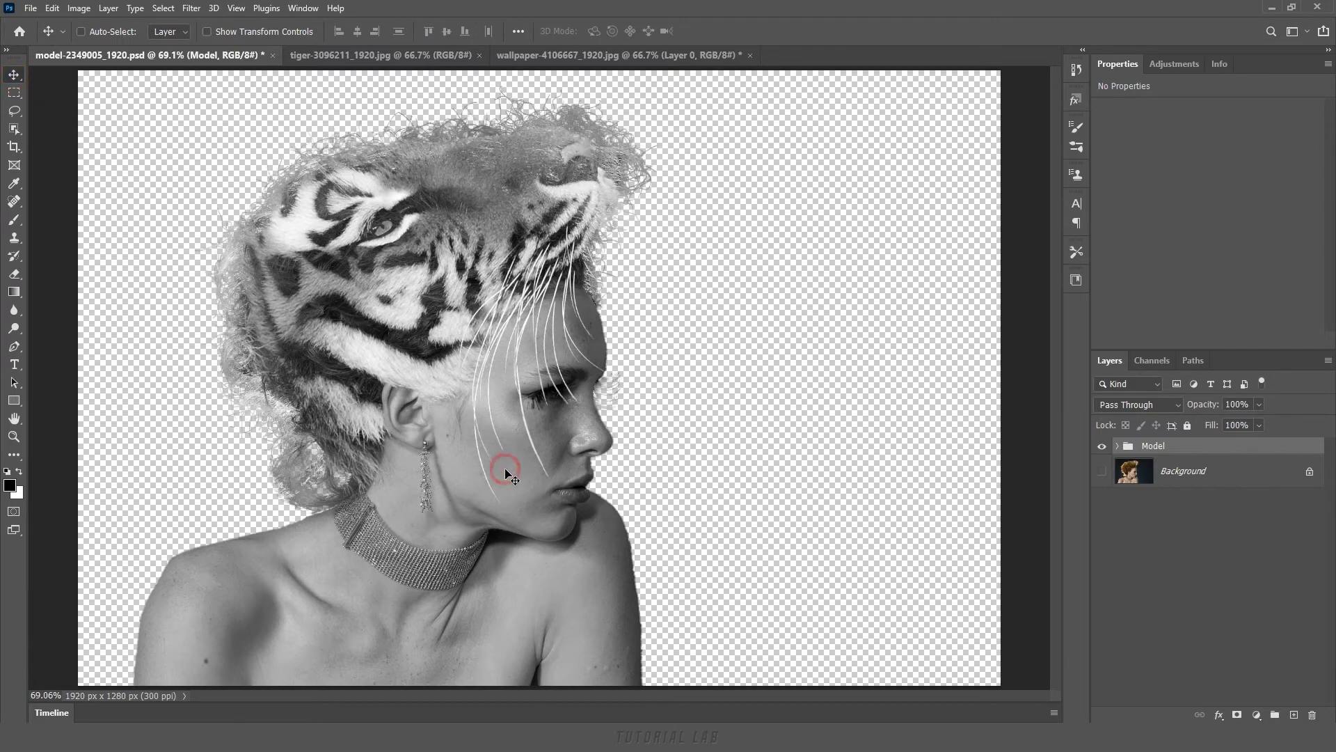
pyautogui.moveTo(502, 470); pyautogui.dragTo(397, 476)
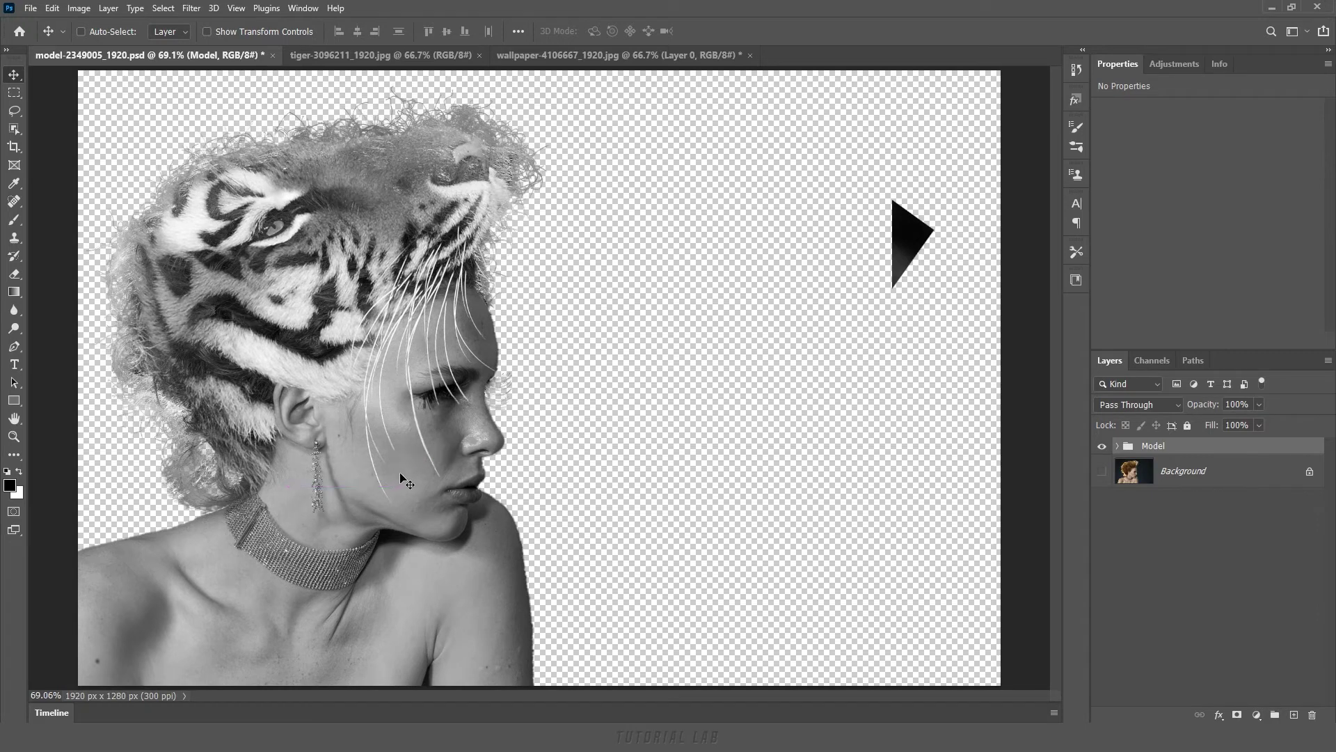
pyautogui.click(1117, 446)
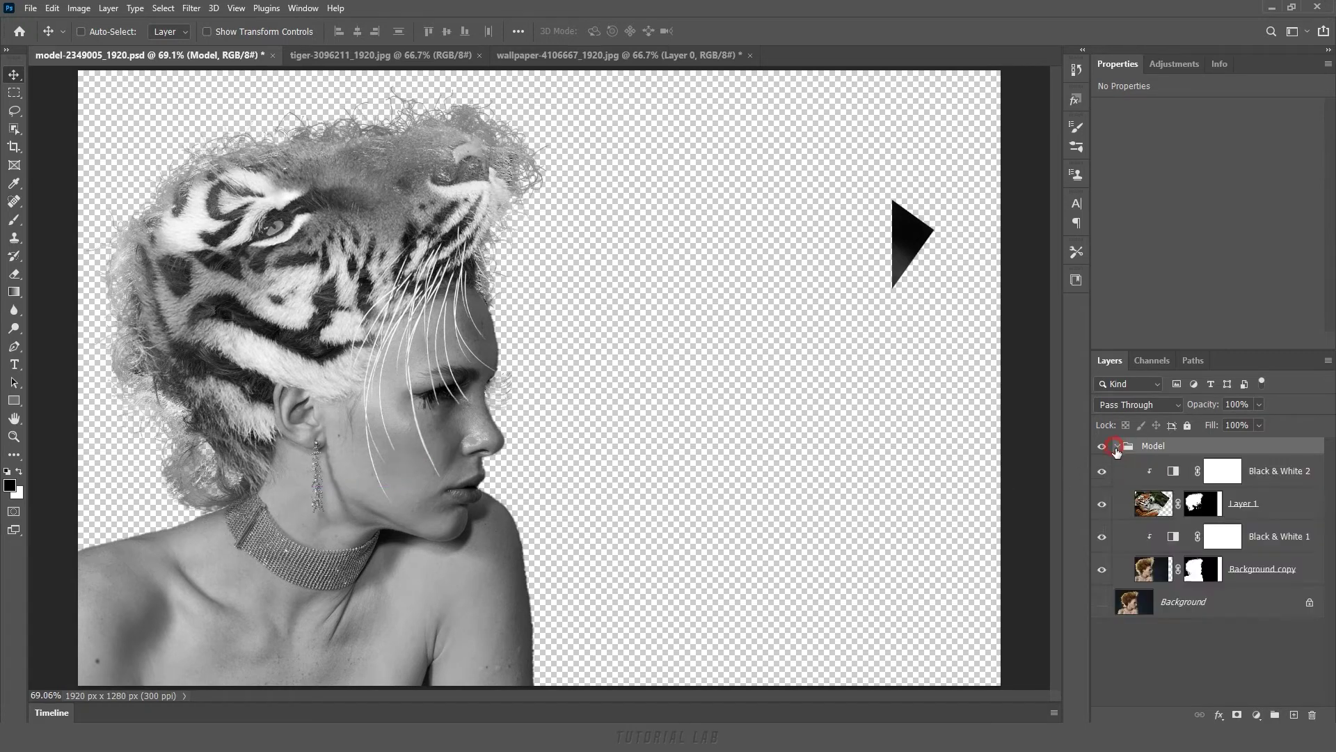
# Step: Enlarge the Brush to about 415 px on Layer 1's mask, then target the Background copy mask
pyautogui.click(1216, 509)
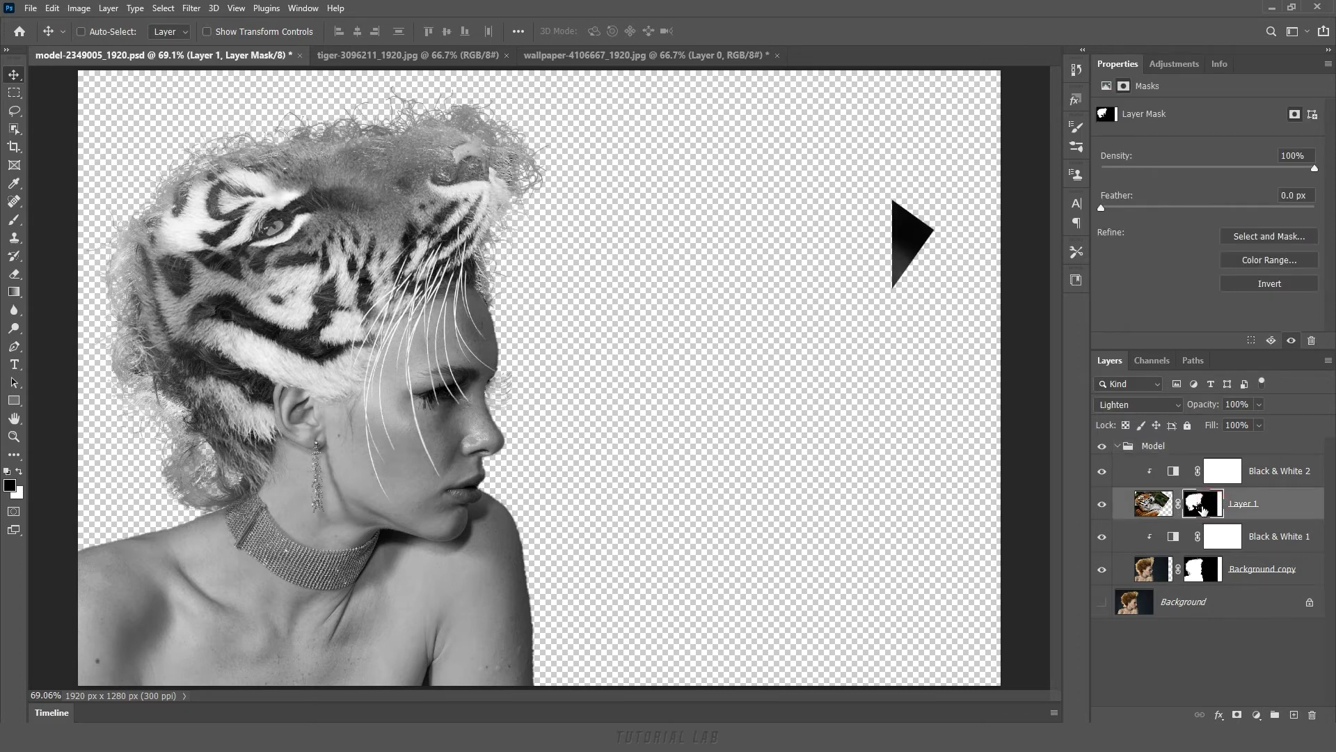
pyautogui.press('b')
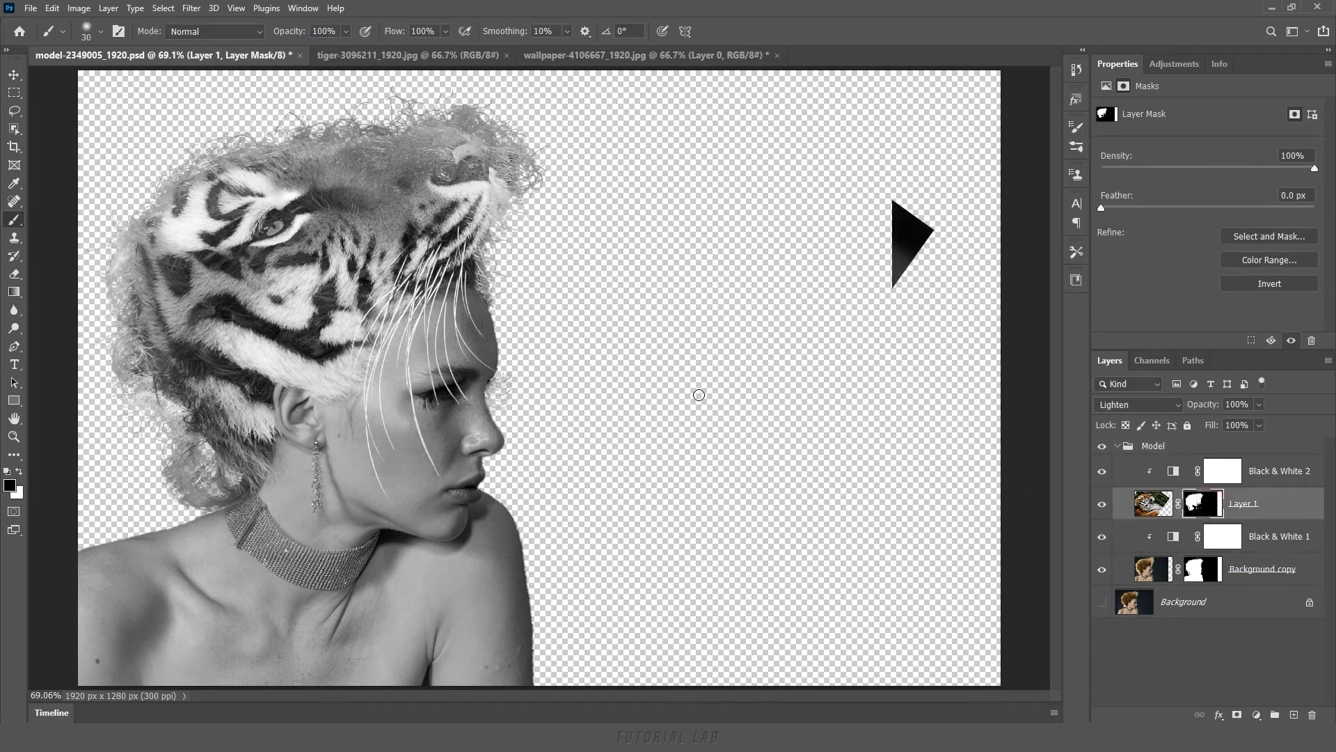
pyautogui.moveTo(735, 415); pyautogui.dragTo(841, 364)
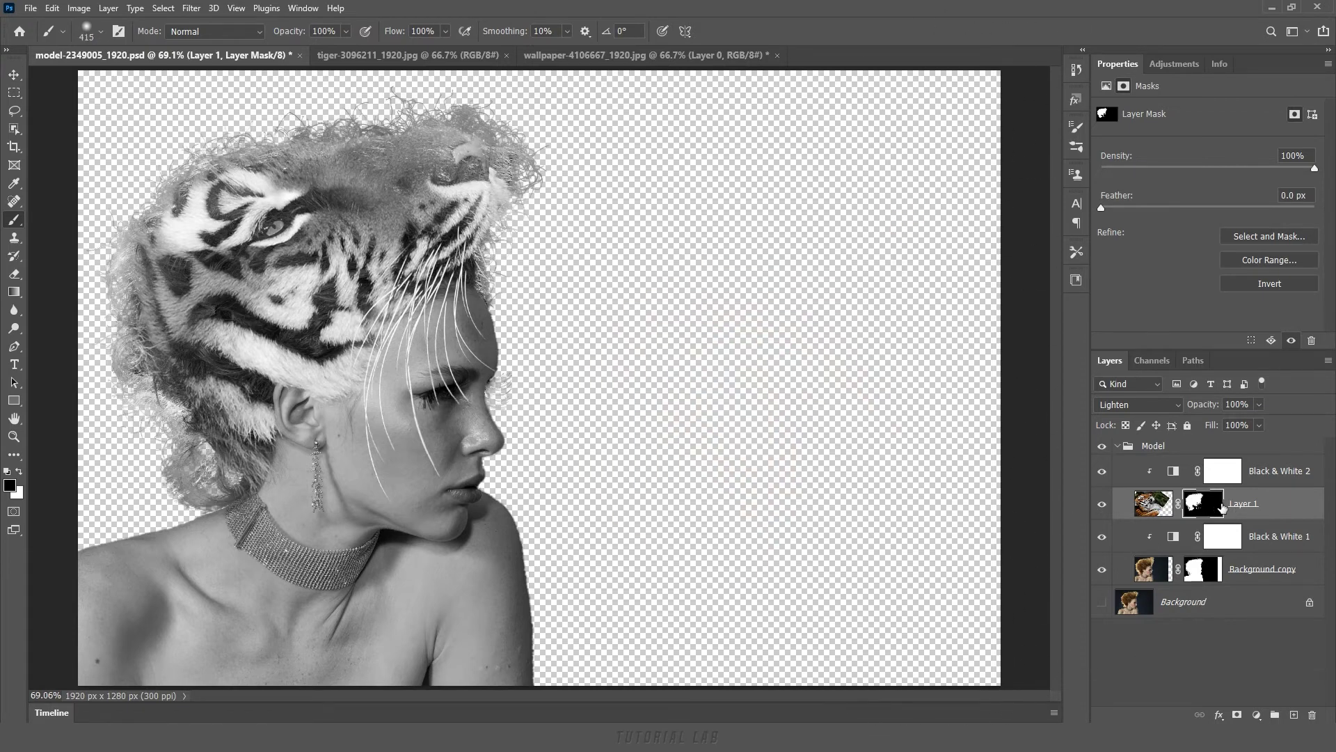
pyautogui.click(1211, 572)
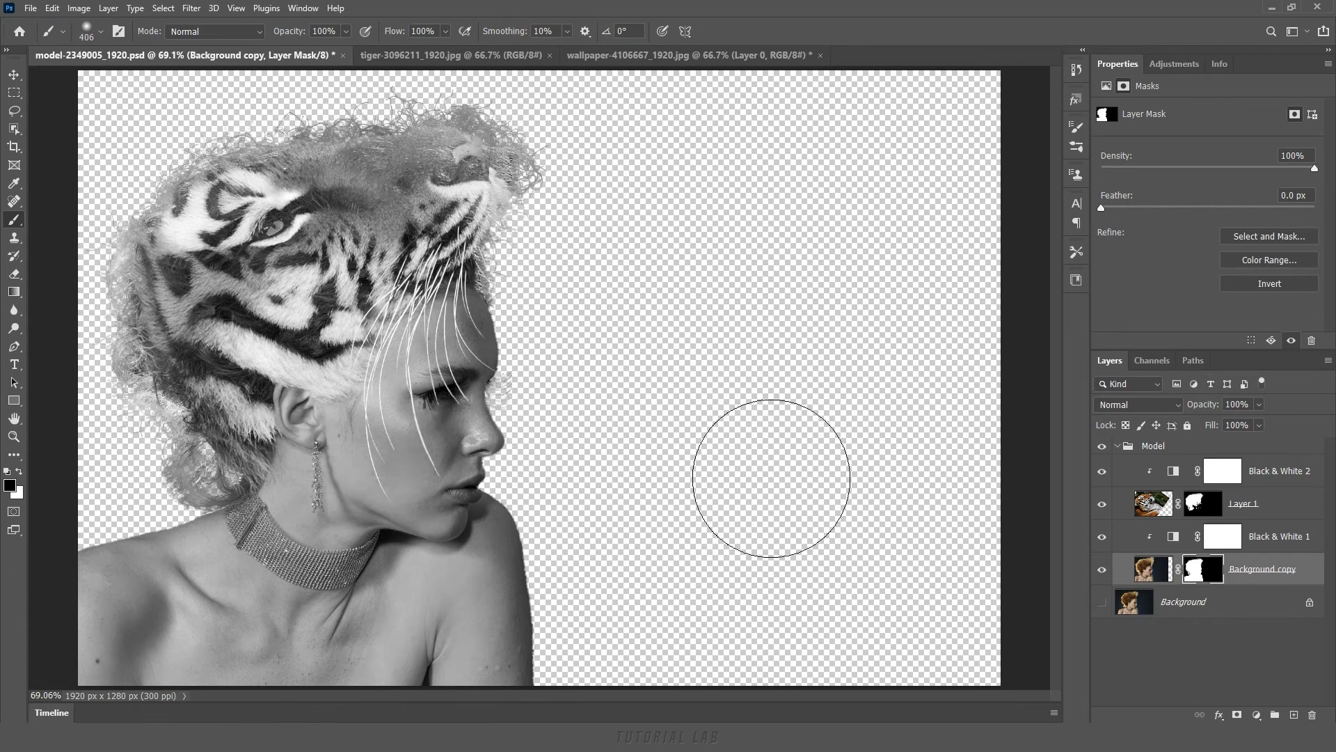
# Step: Paint black over the tiger's eye on the Black & White 2 mask to restore its orange colour
pyautogui.click(1224, 475)
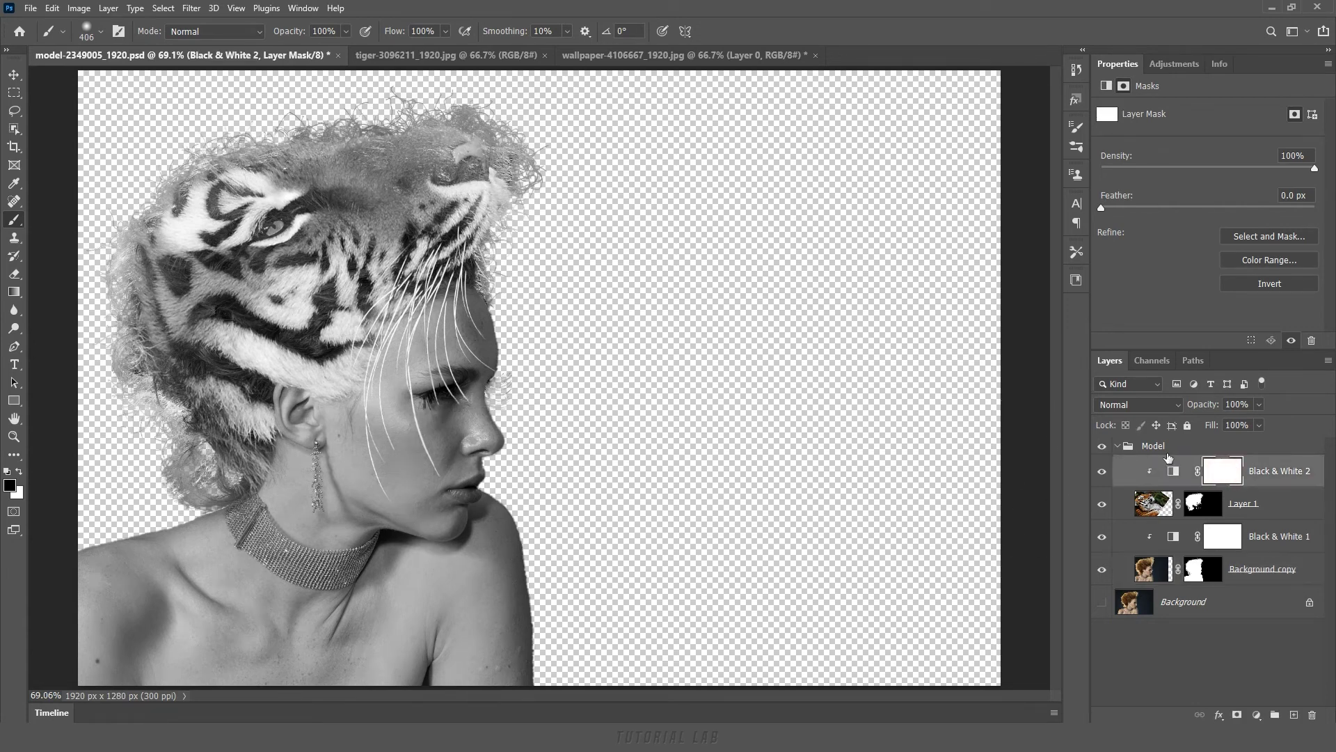
pyautogui.moveTo(352, 272)
pyautogui.mouseDown()
pyautogui.moveTo(433, 332)
pyautogui.moveTo(527, 363)
pyautogui.mouseUp()
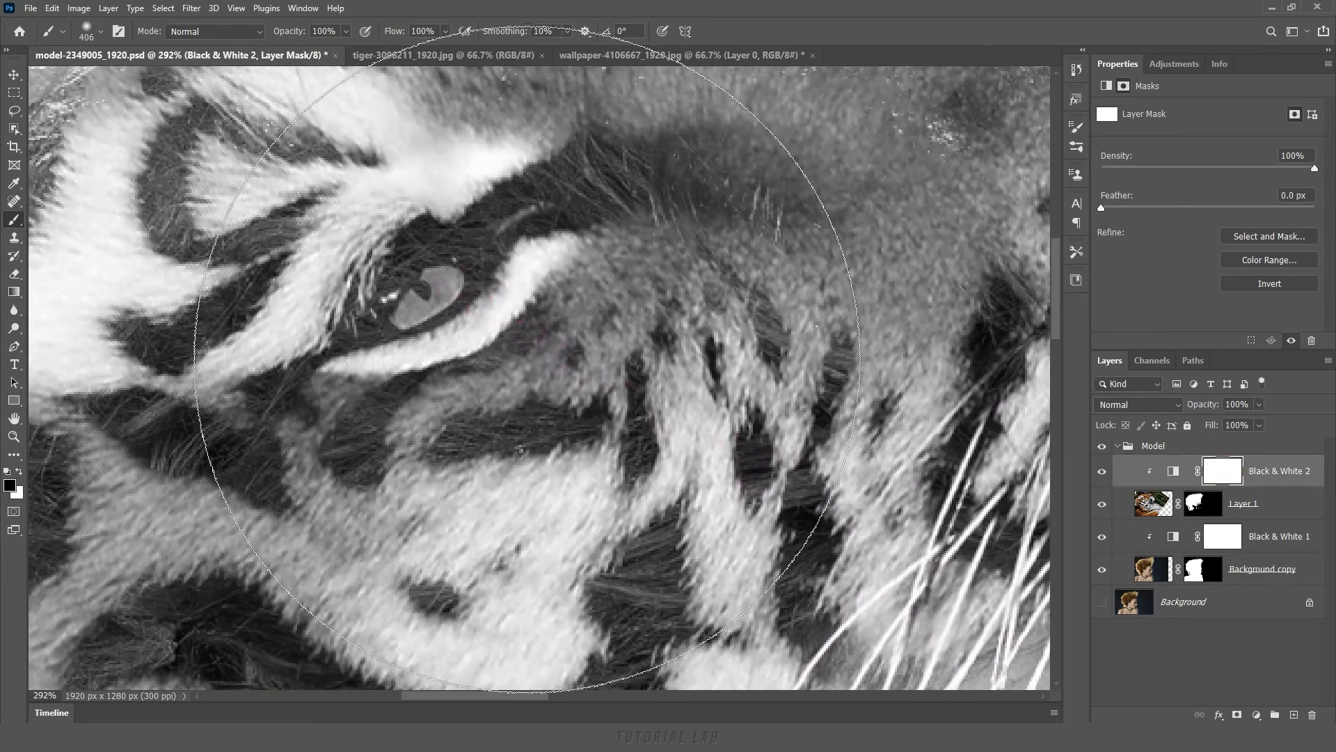
pyautogui.moveTo(449, 270)
pyautogui.mouseDown()
pyautogui.moveTo(398, 317)
pyautogui.moveTo(452, 278)
pyautogui.moveTo(426, 313)
pyautogui.moveTo(403, 317)
pyautogui.mouseUp()
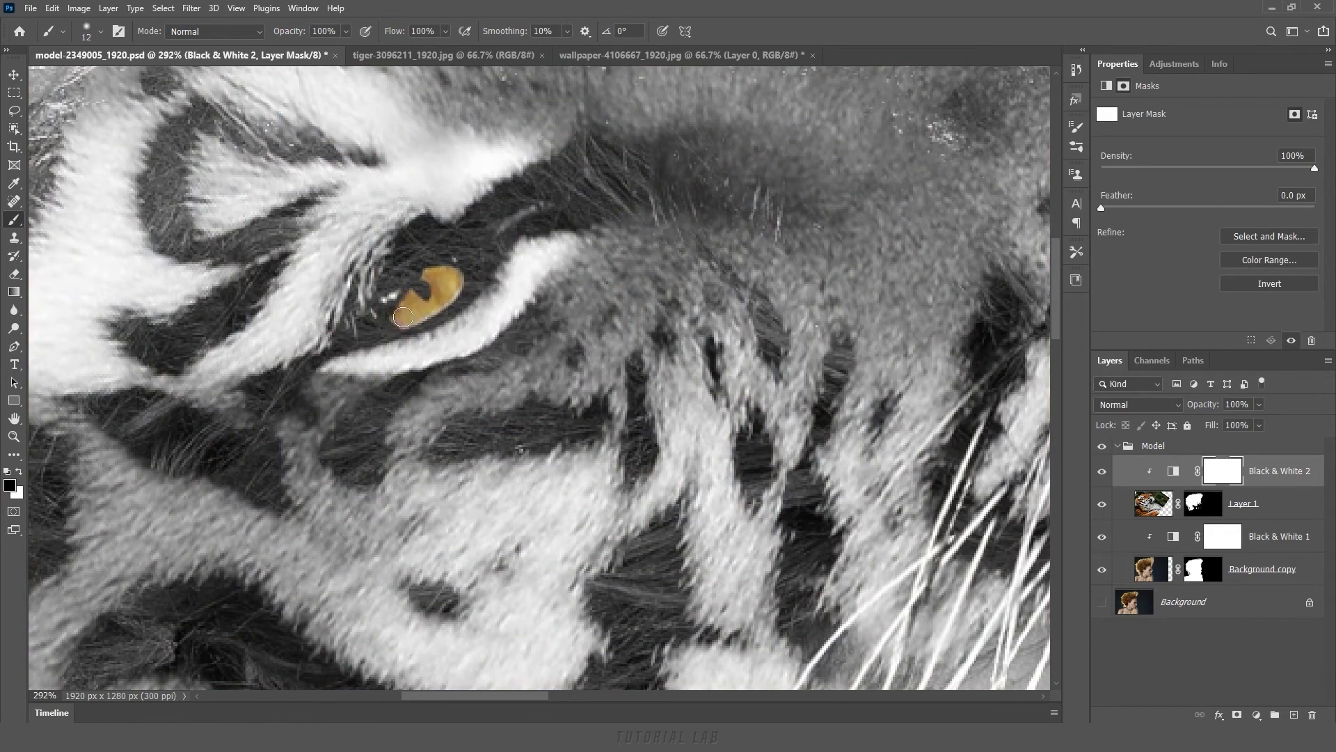
pyautogui.hotkey('ctrl', '0')
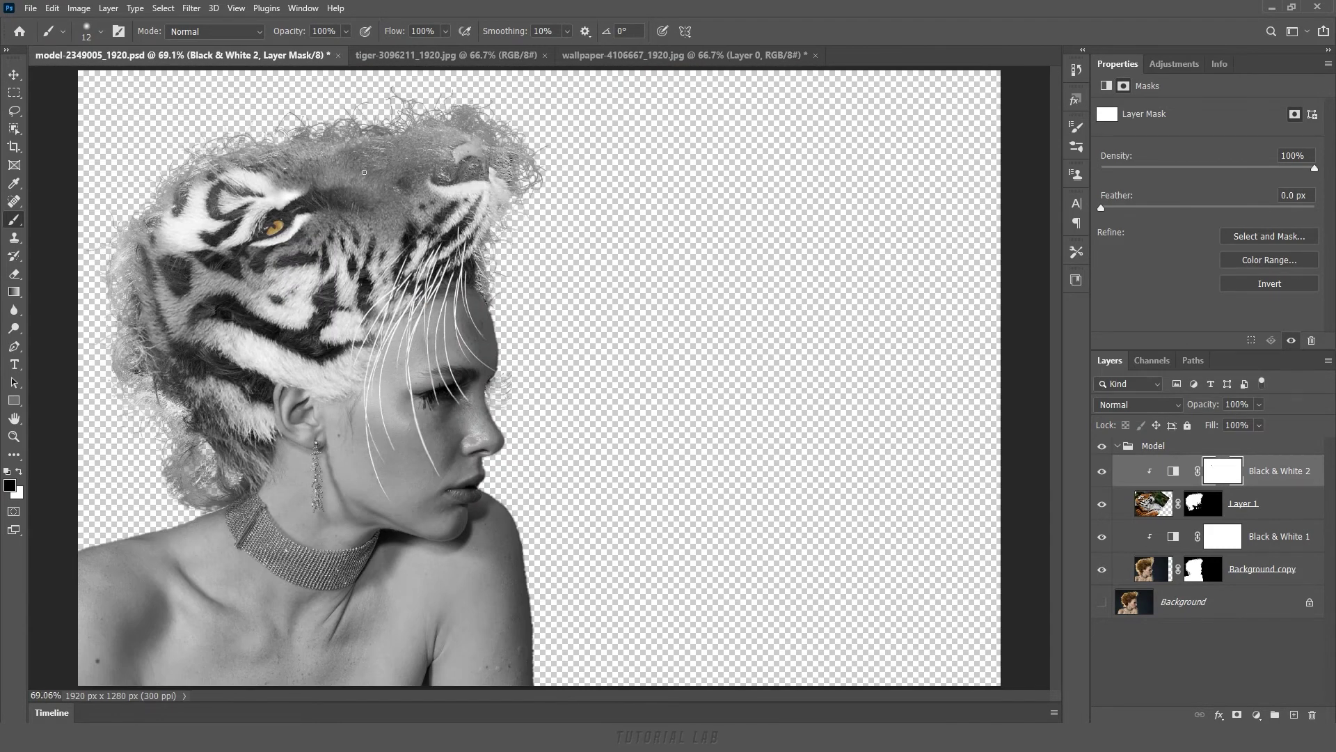
pyautogui.click(1229, 546)
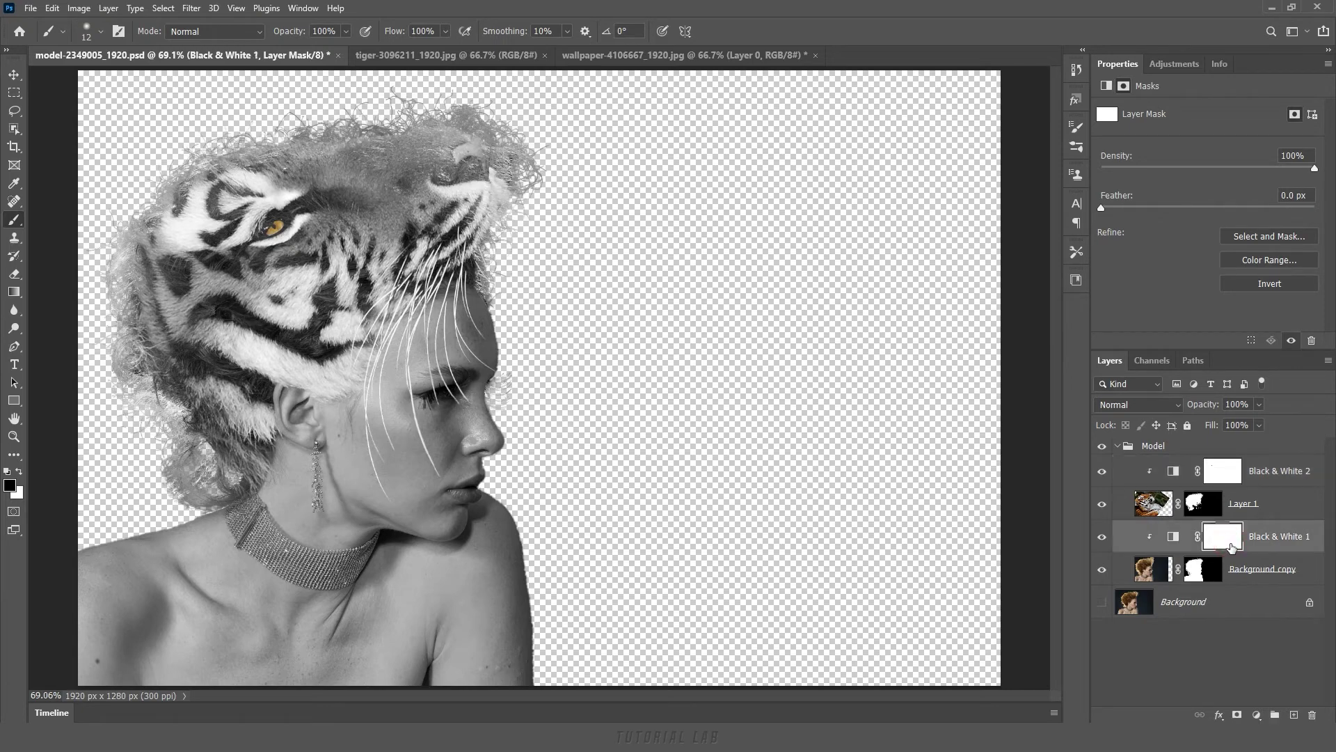
# Step: Paint the lips on the Black & White 1 mask so they show red, then collapse the Model group
pyautogui.scroll(5, 504, 475)
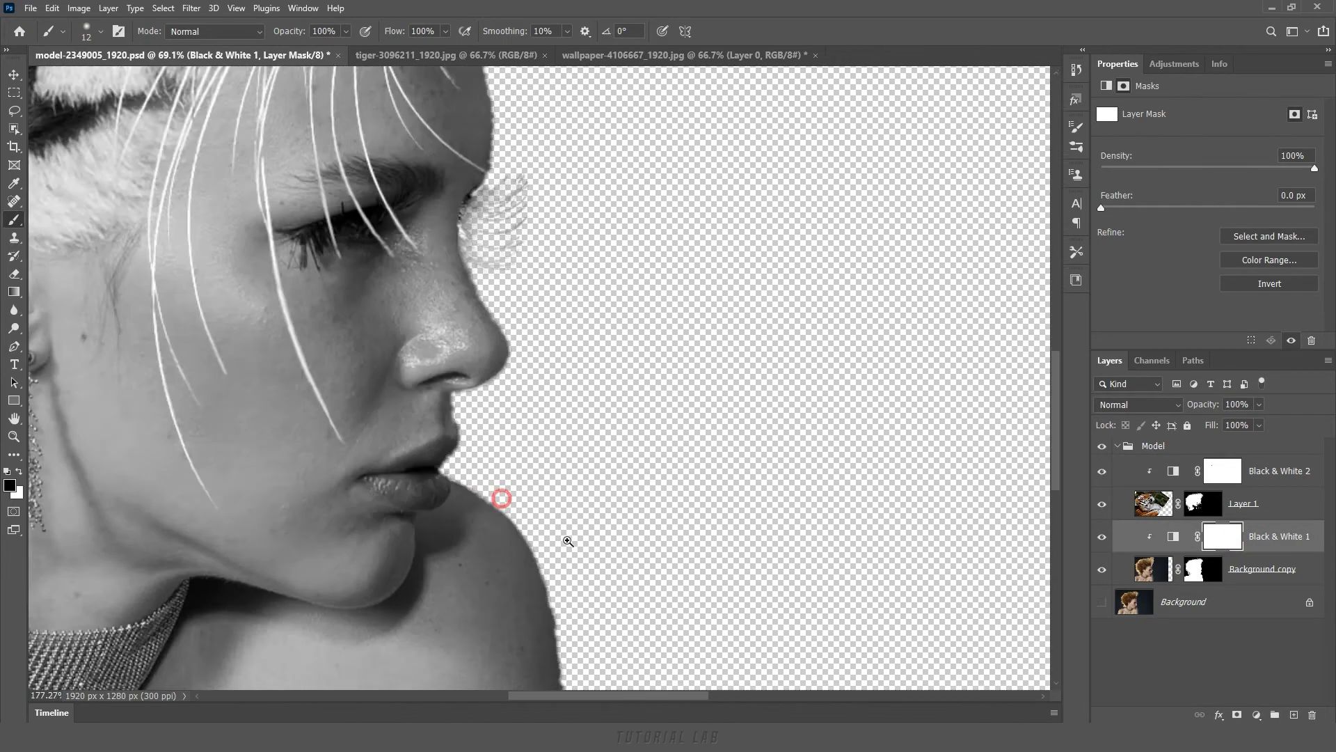
pyautogui.scroll(5, 501, 501)
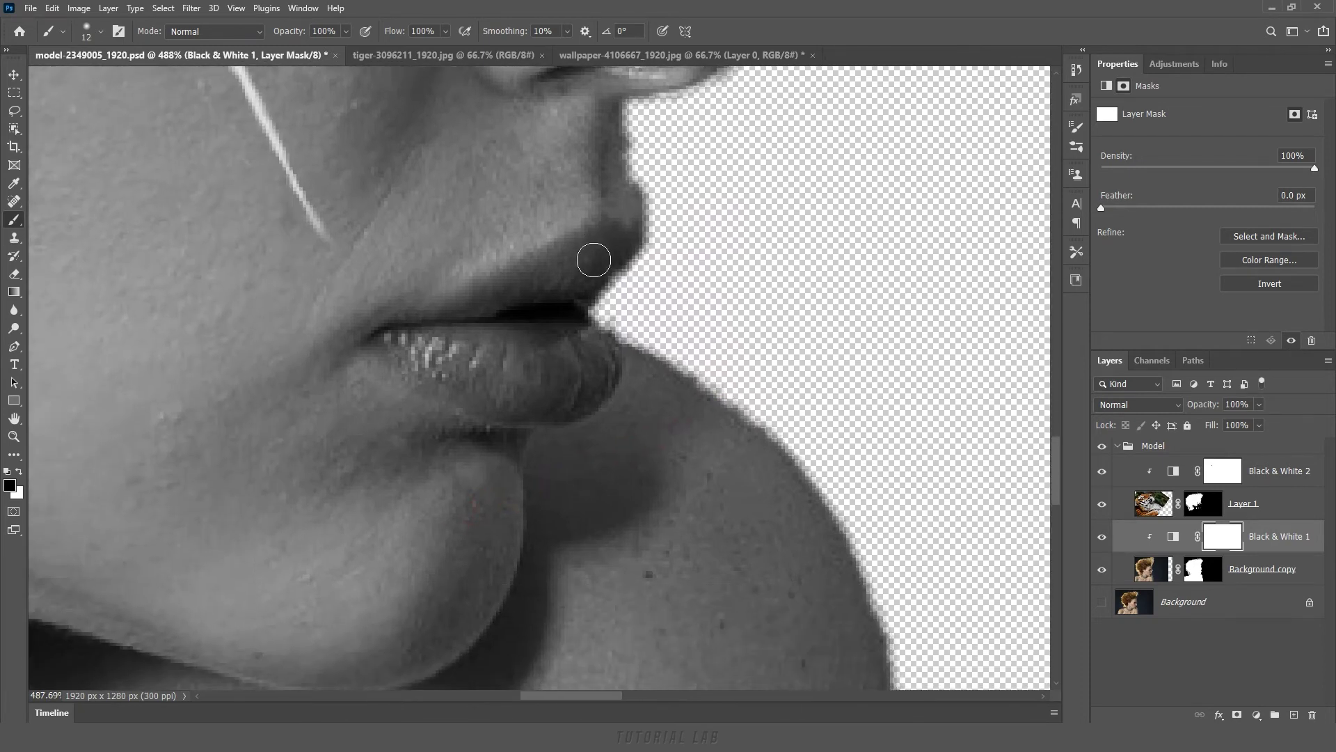
pyautogui.moveTo(593, 259); pyautogui.dragTo(520, 400)
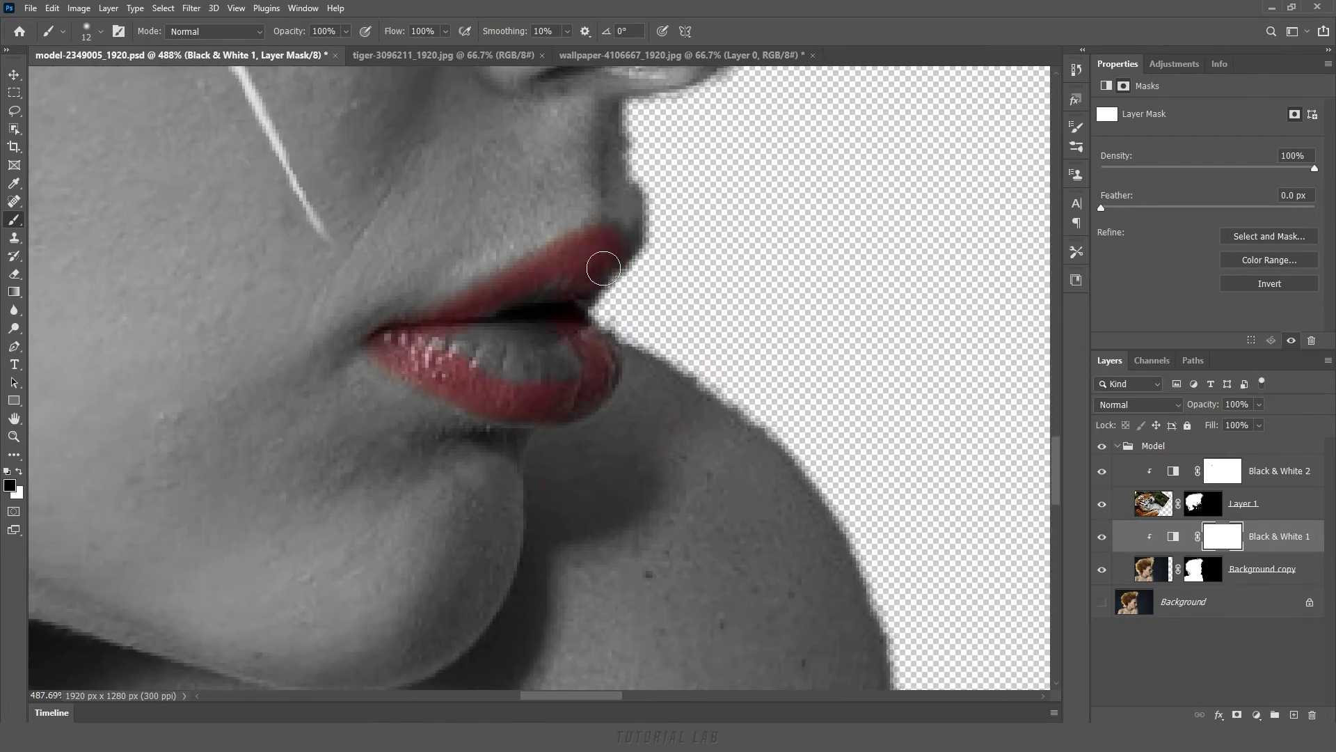
pyautogui.moveTo(599, 362); pyautogui.dragTo(515, 359)
pyautogui.moveTo(550, 316); pyautogui.dragTo(630, 243)
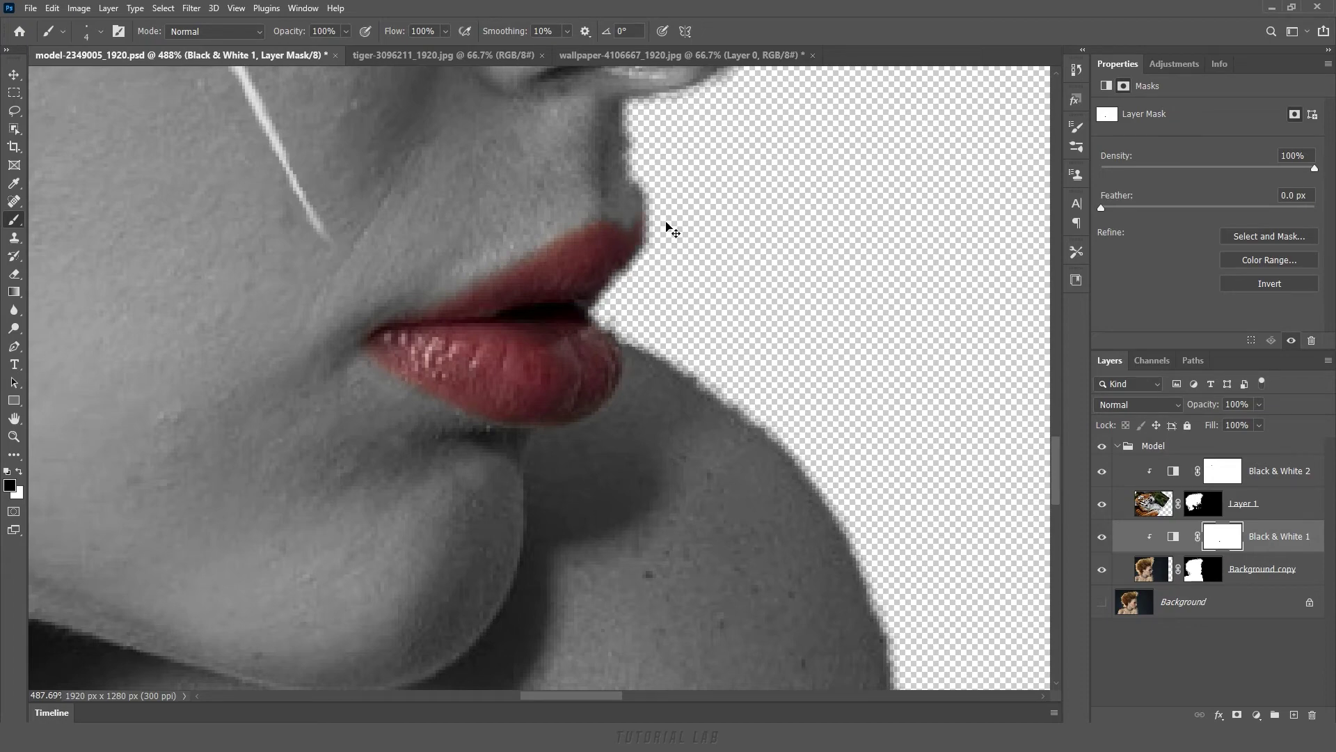
pyautogui.hotkey('ctrl', '0')
pyautogui.press('v')
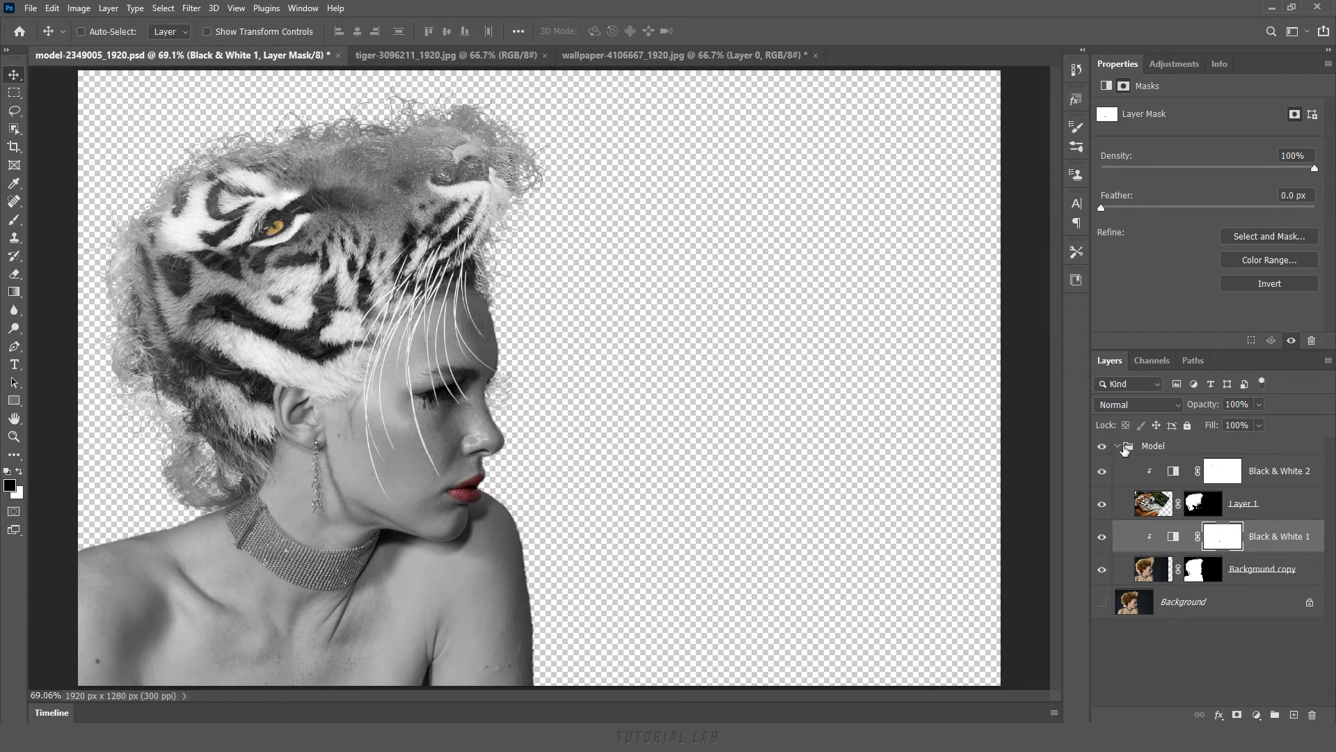
pyautogui.click(1117, 446)
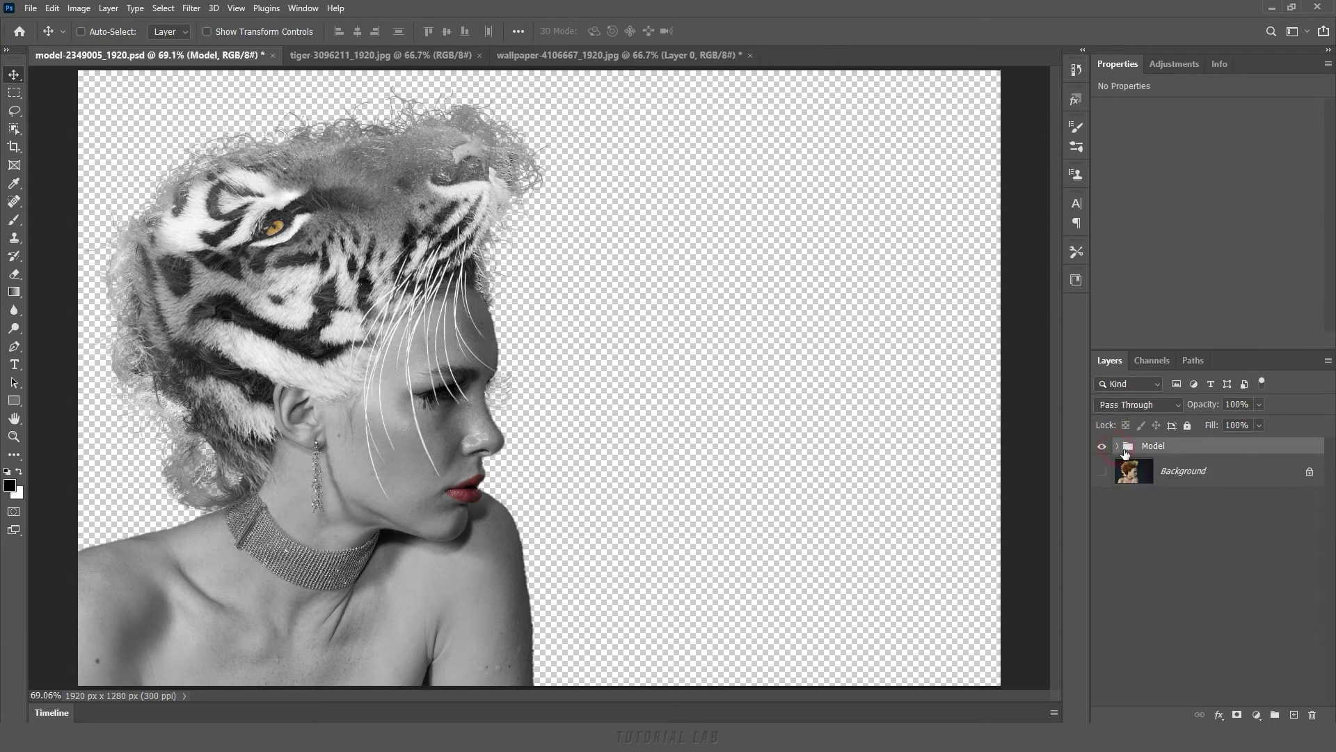
# Step: Add a black Solid Color fill layer above the Background, then switch to the lion wallpaper document
pyautogui.click(1187, 480)
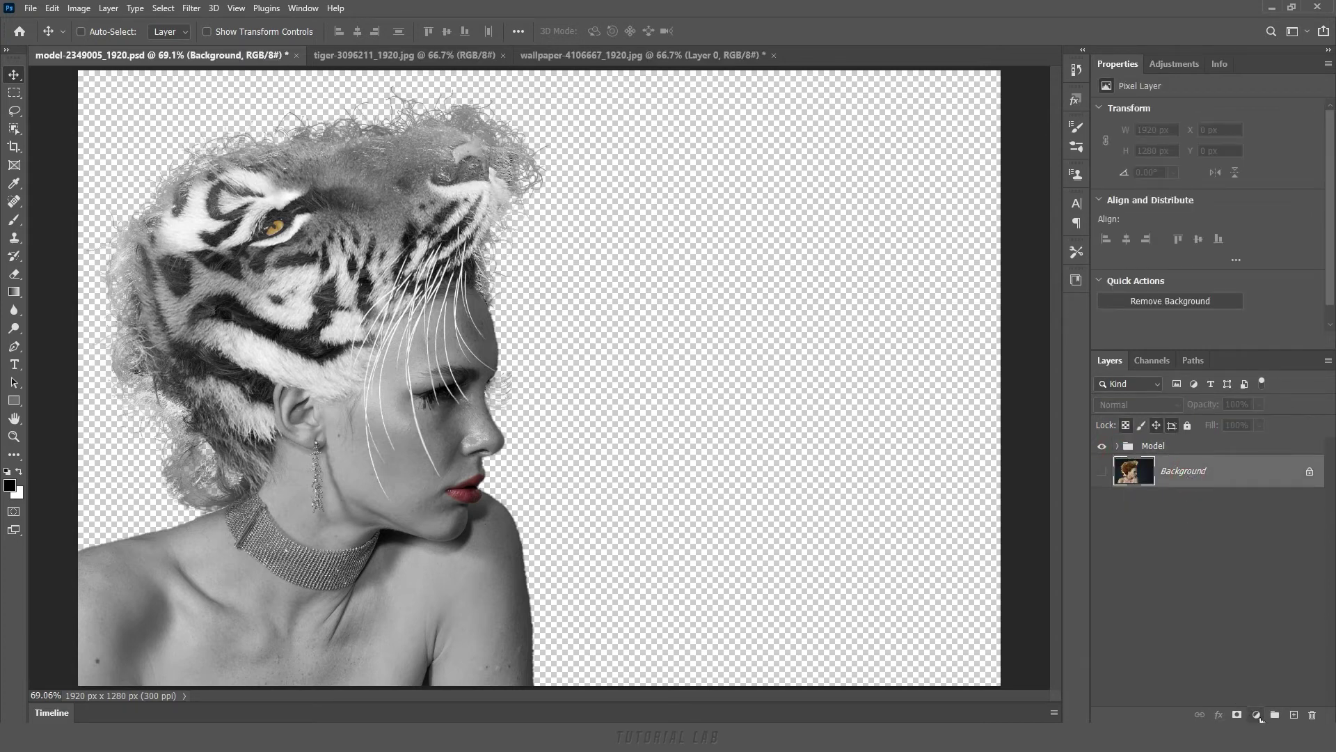
pyautogui.click(1256, 715)
pyautogui.click(1280, 482)
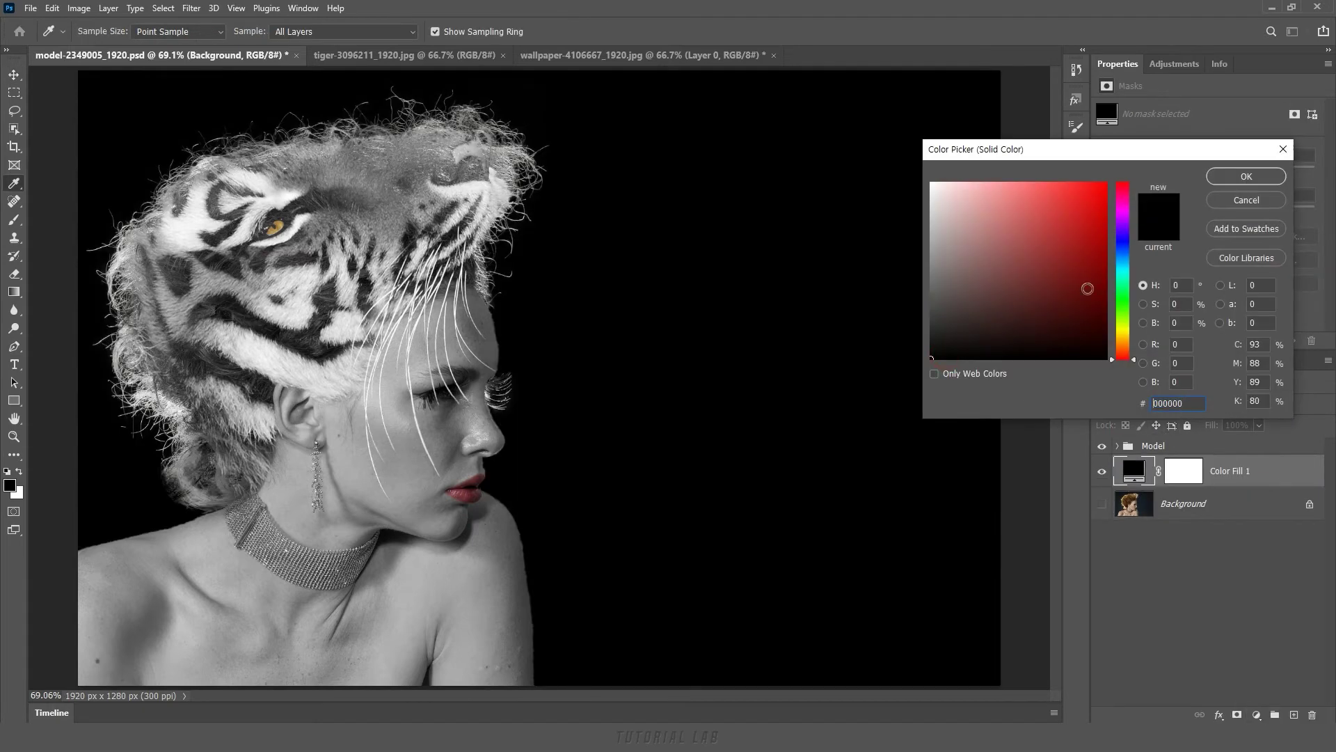
pyautogui.click(1245, 177)
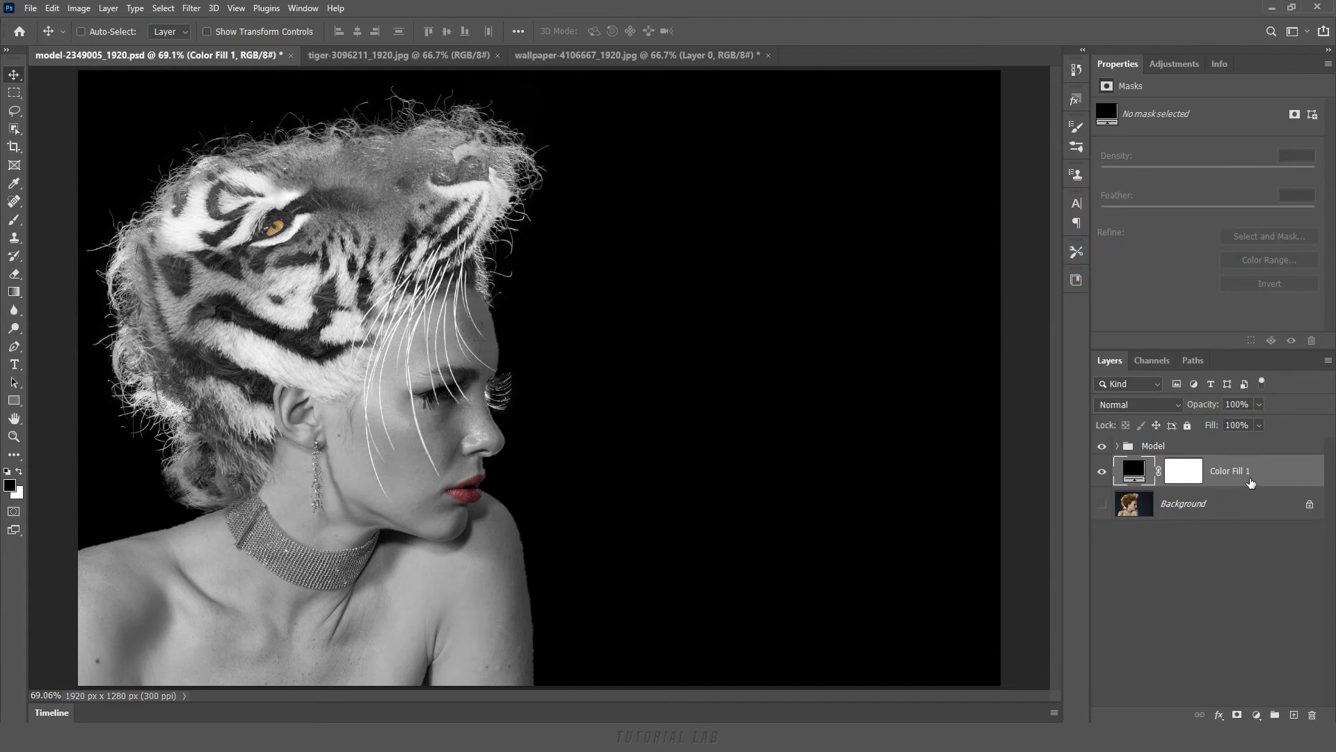
pyautogui.click(1194, 451)
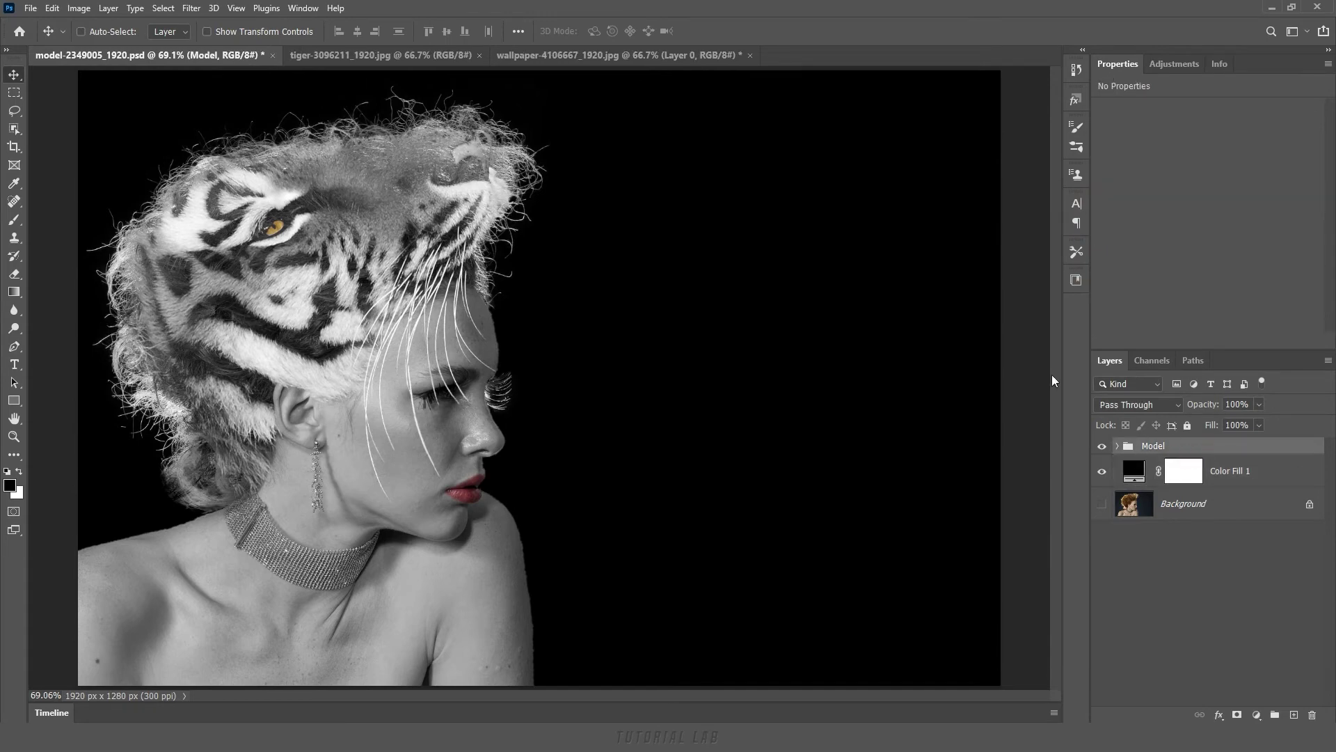
pyautogui.click(616, 53)
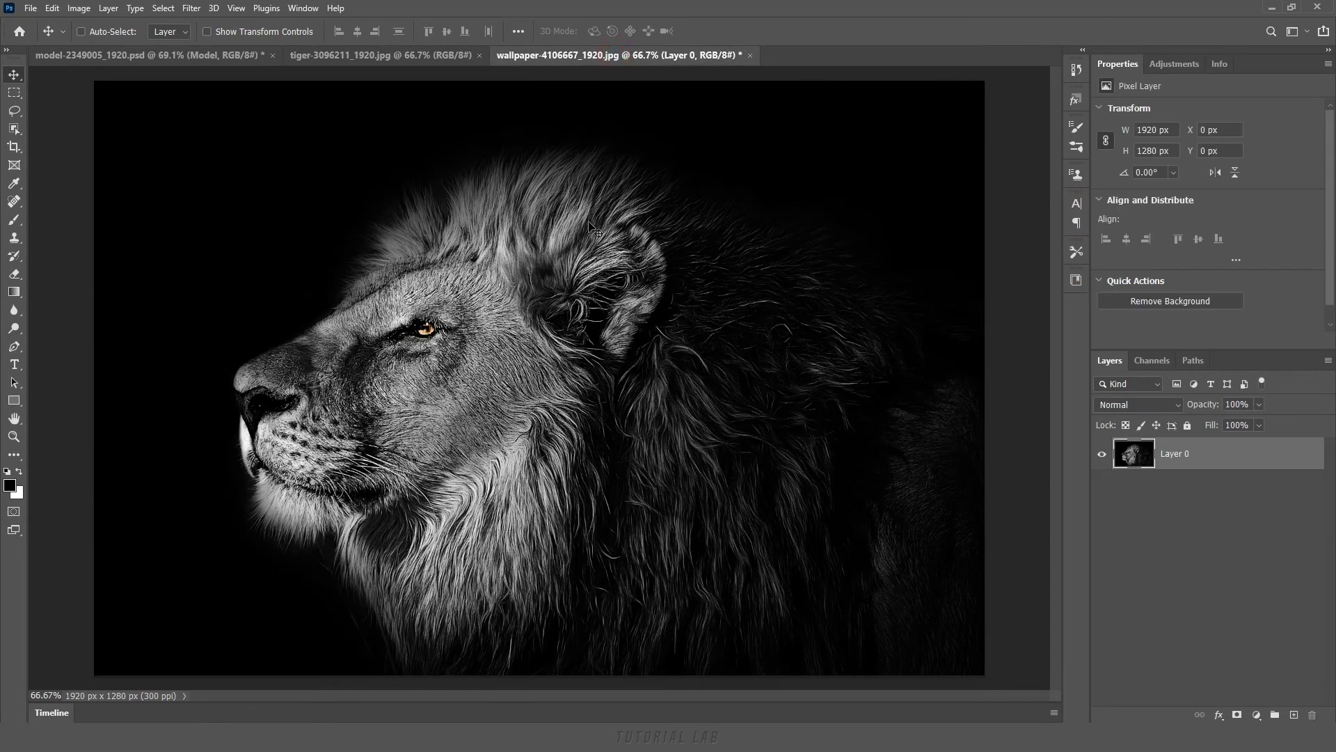
# Step: Bring the lion into the model composite, place it on the right, and blend it in Lighten mode
pyautogui.moveTo(546, 379); pyautogui.dragTo(203, 57)
pyautogui.moveTo(589, 366)
pyautogui.mouseDown()
pyautogui.moveTo(668, 436)
pyautogui.moveTo(714, 417)
pyautogui.moveTo(858, 424)
pyautogui.mouseUp()
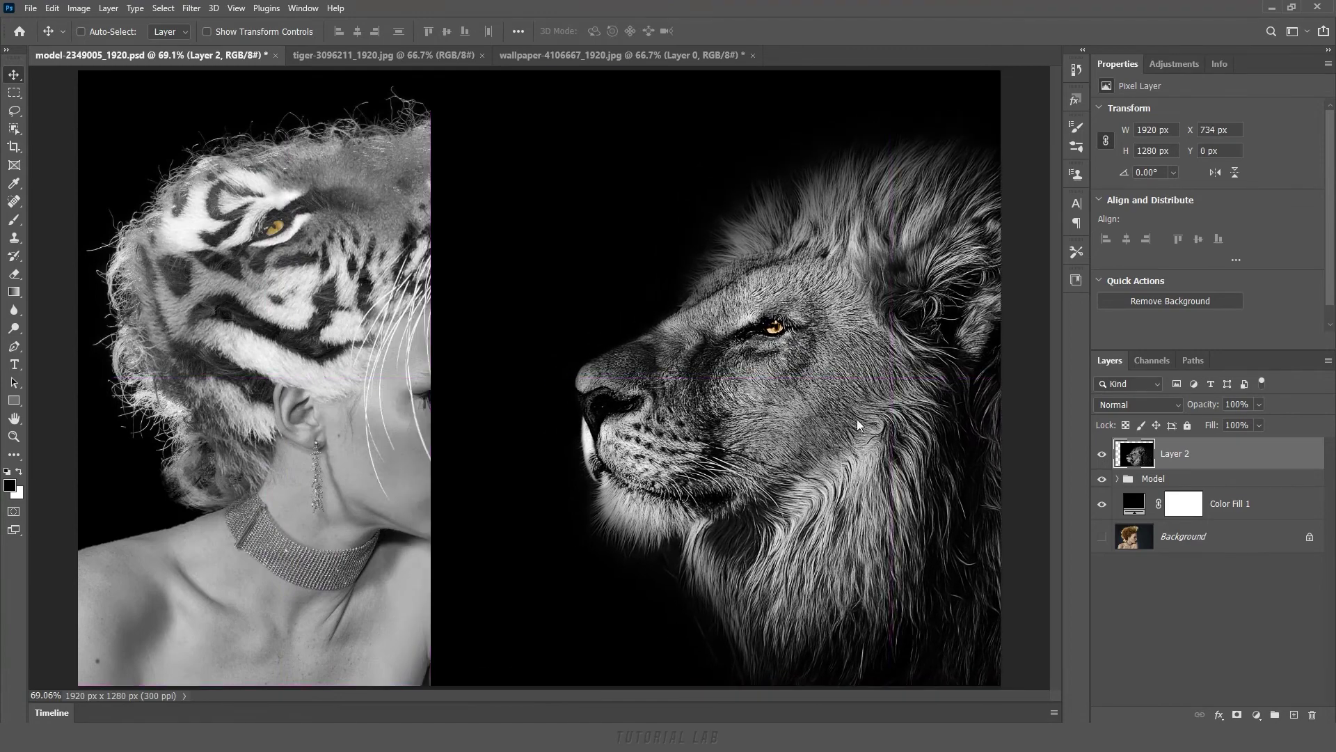
pyautogui.moveTo(858, 425); pyautogui.dragTo(898, 427)
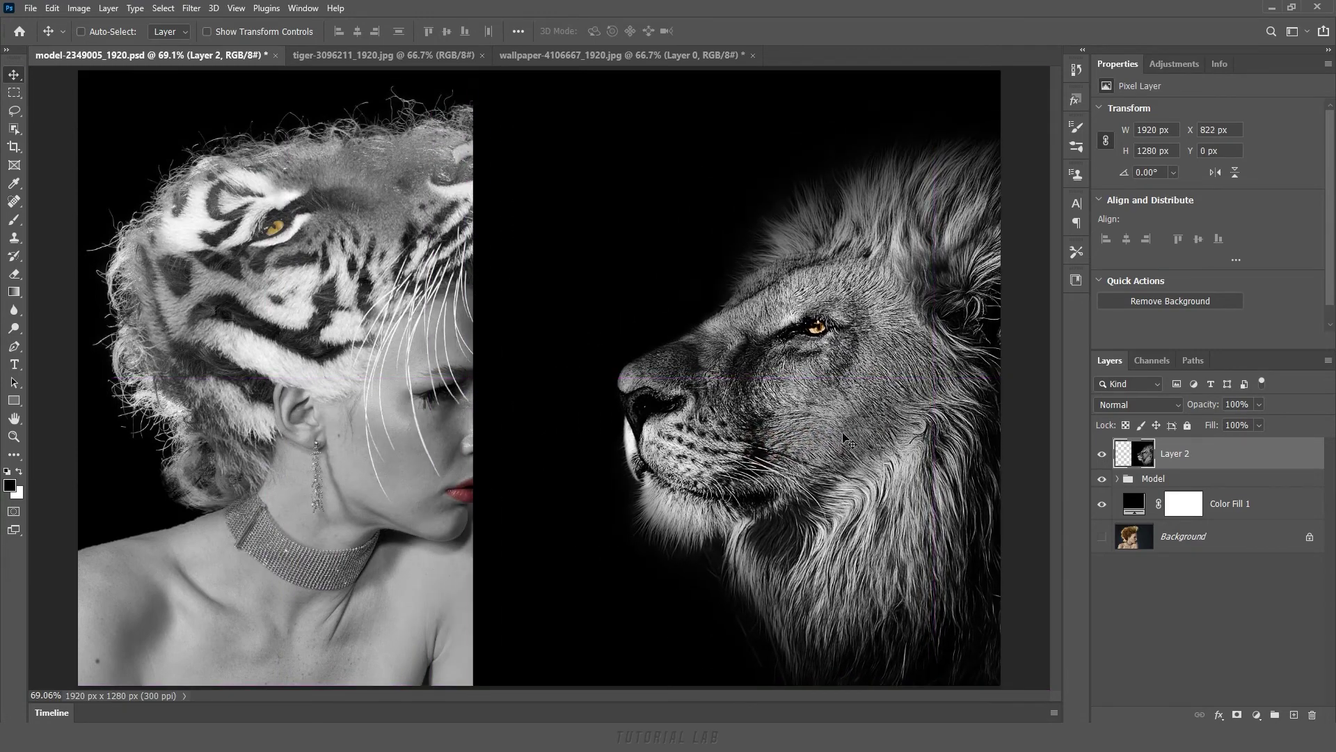
pyautogui.click(1127, 406)
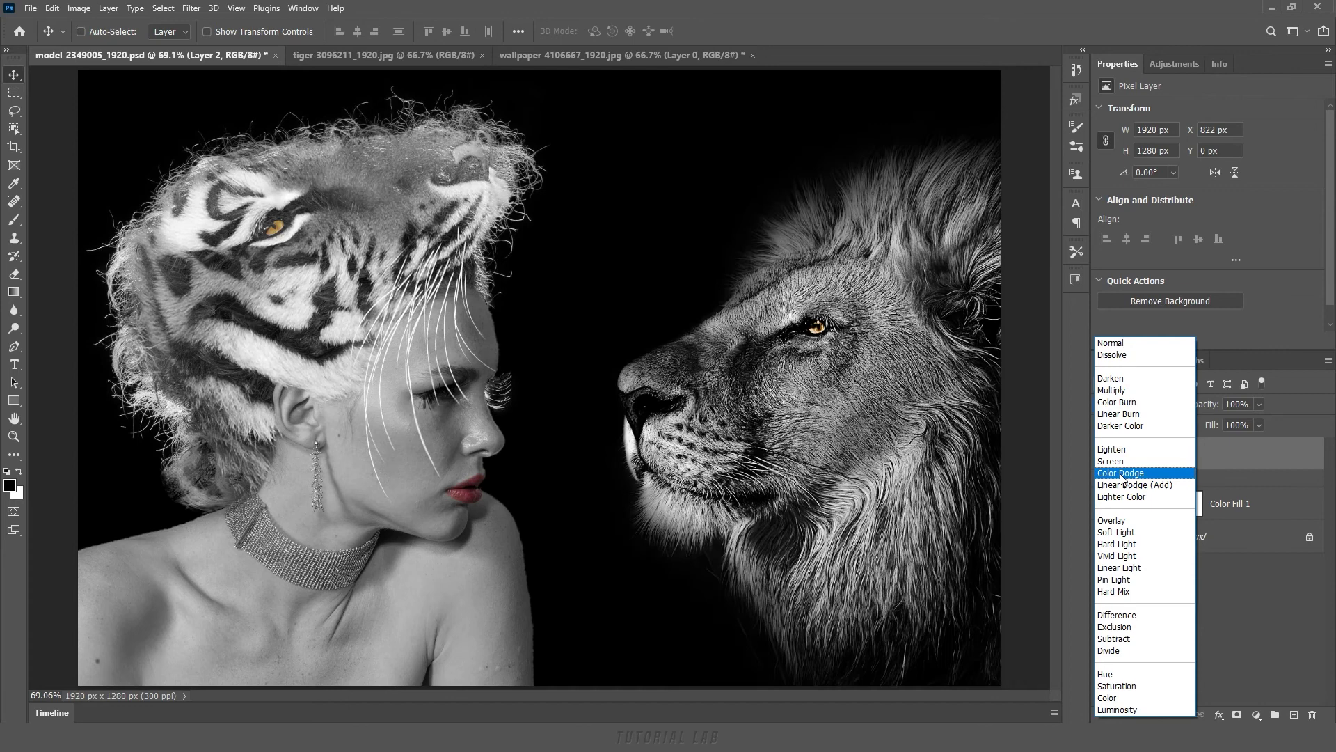
pyautogui.click(1115, 450)
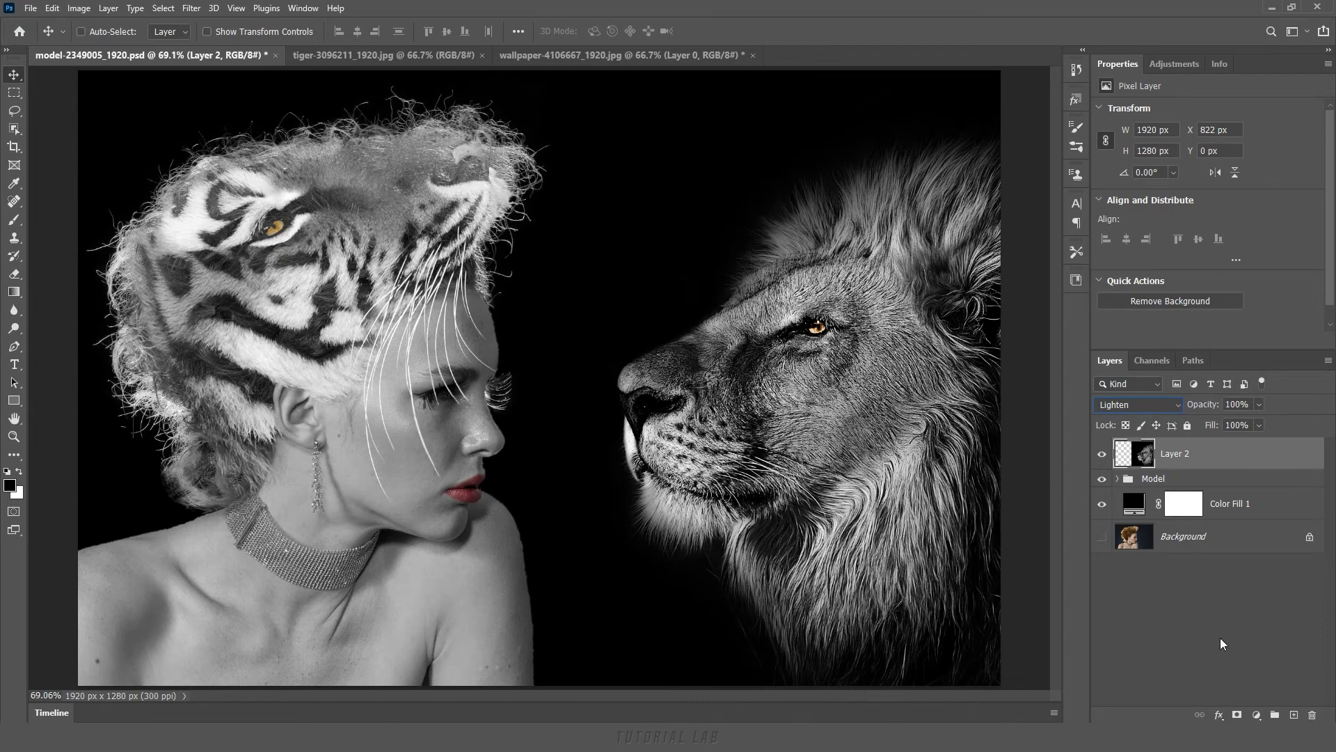
pyautogui.click(1256, 715)
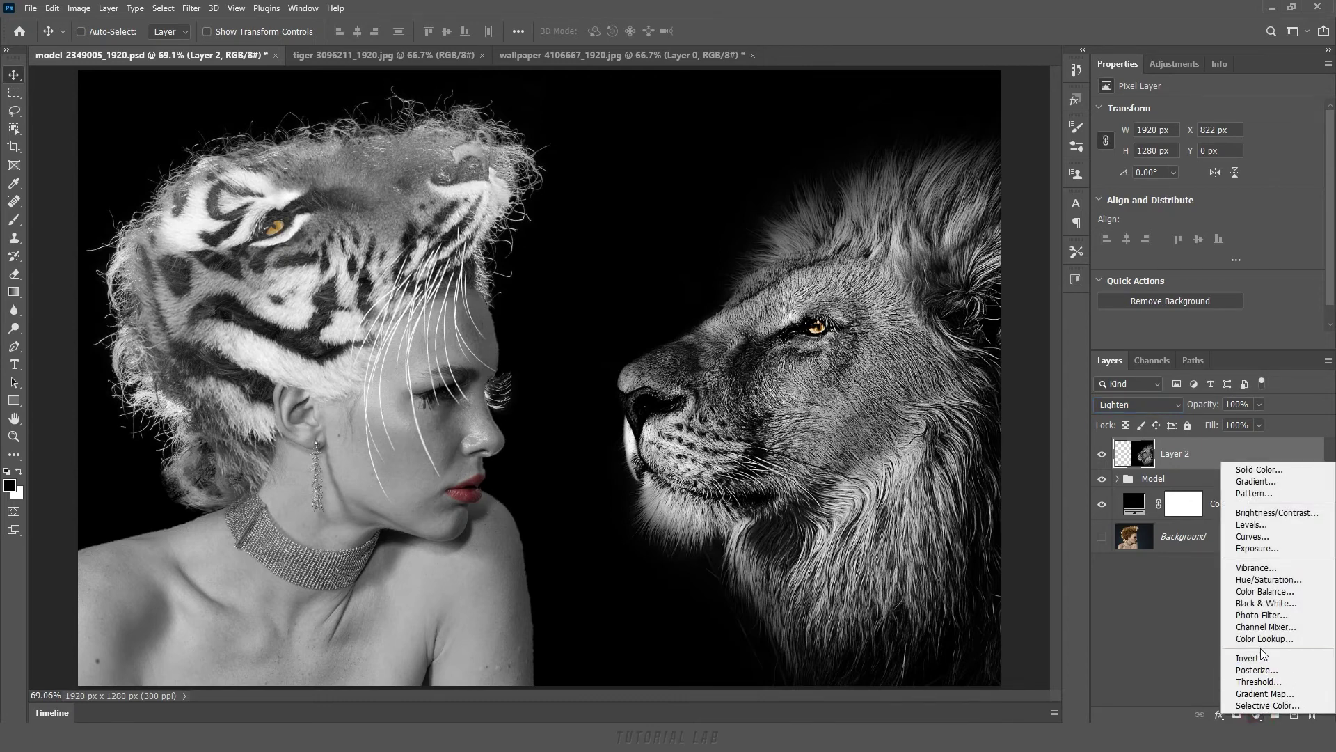
# Step: Add a Hue/Saturation layer and shift the Yellows, including the lion's eye, to Hue +7, Saturation +40
pyautogui.click(1282, 580)
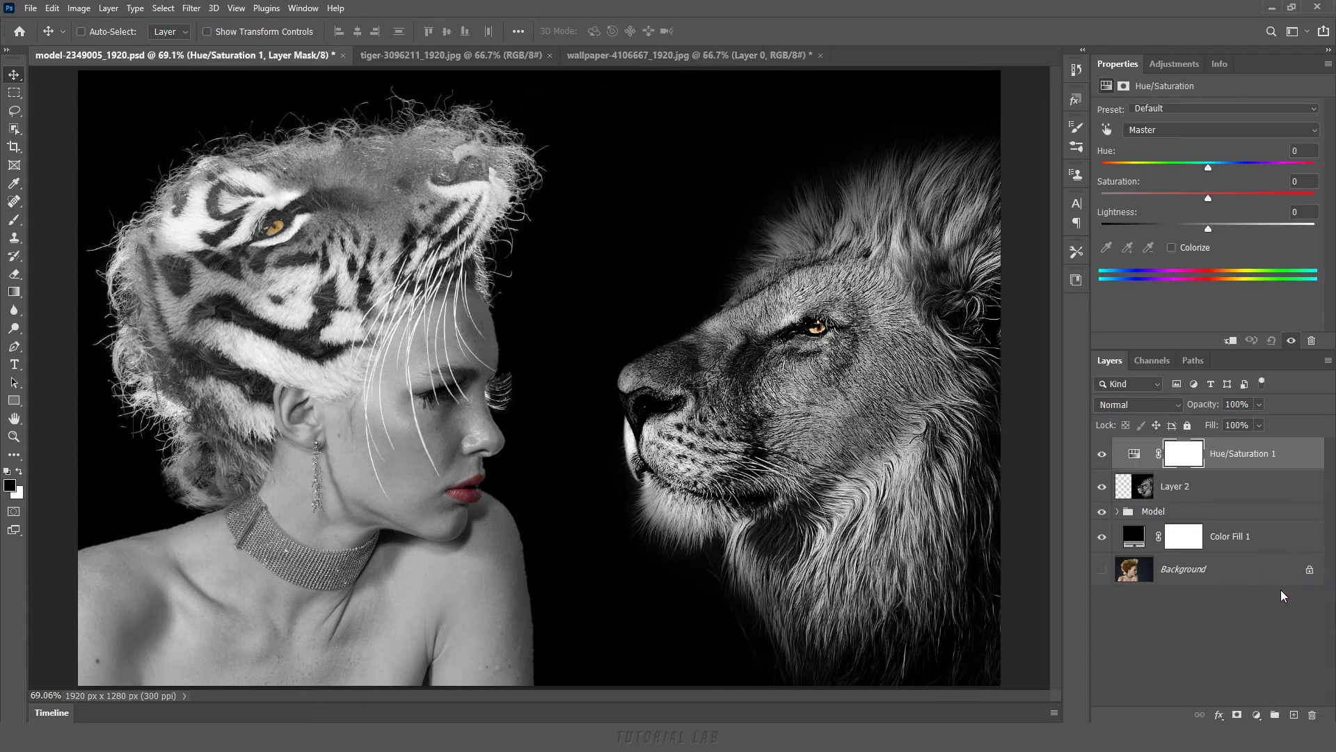
pyautogui.click(1106, 129)
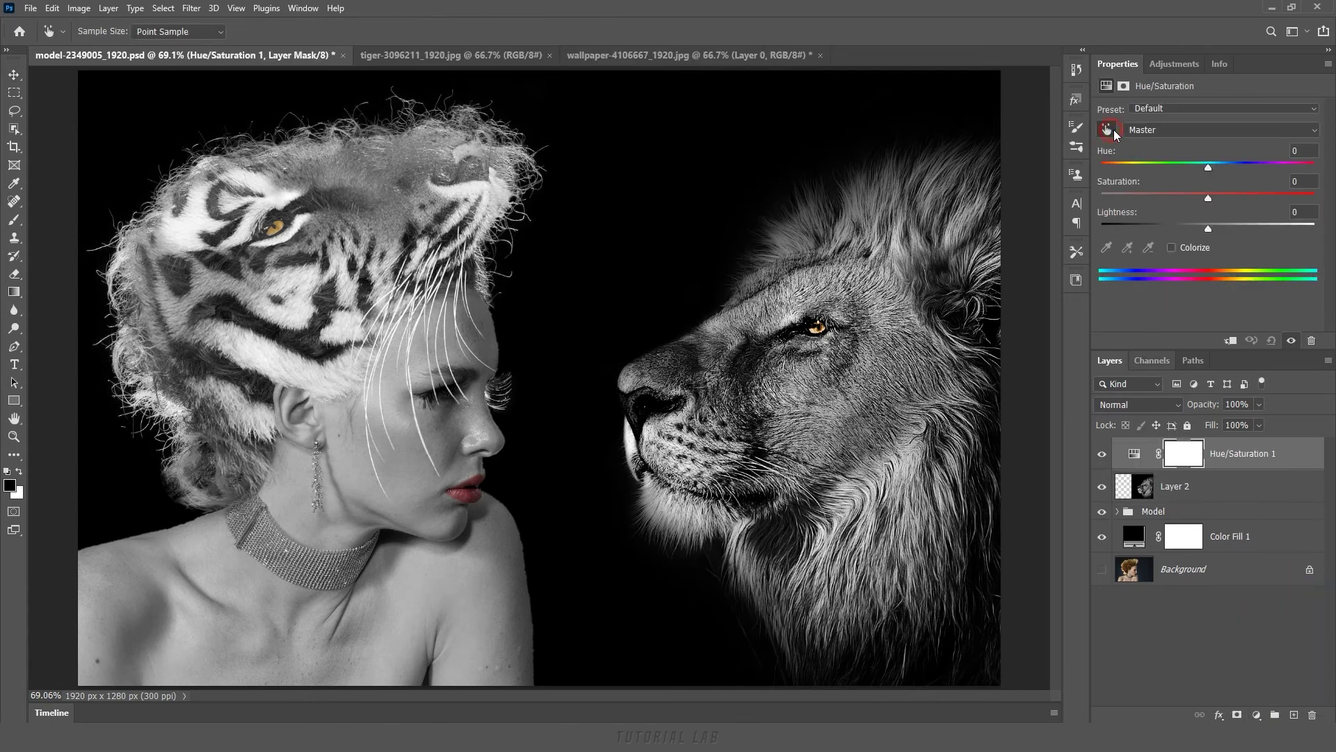
pyautogui.click(284, 221)
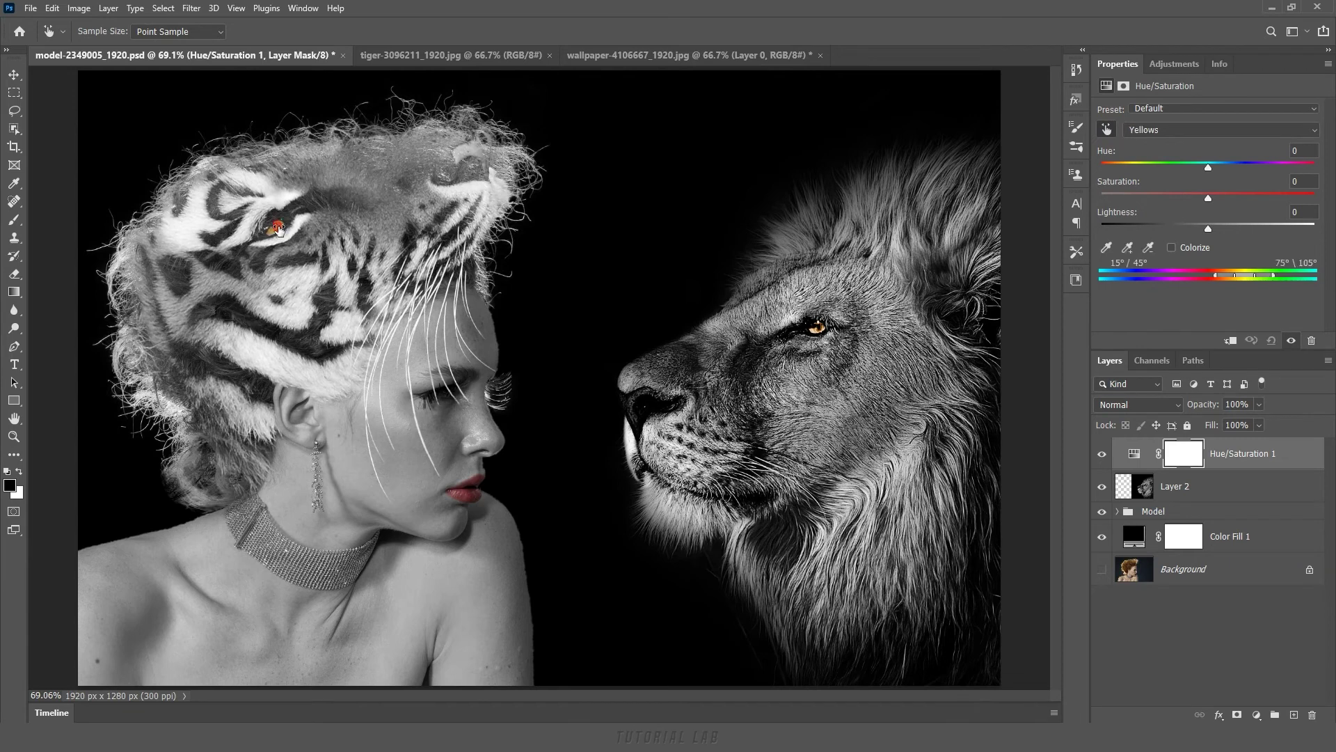
pyautogui.click(1128, 247)
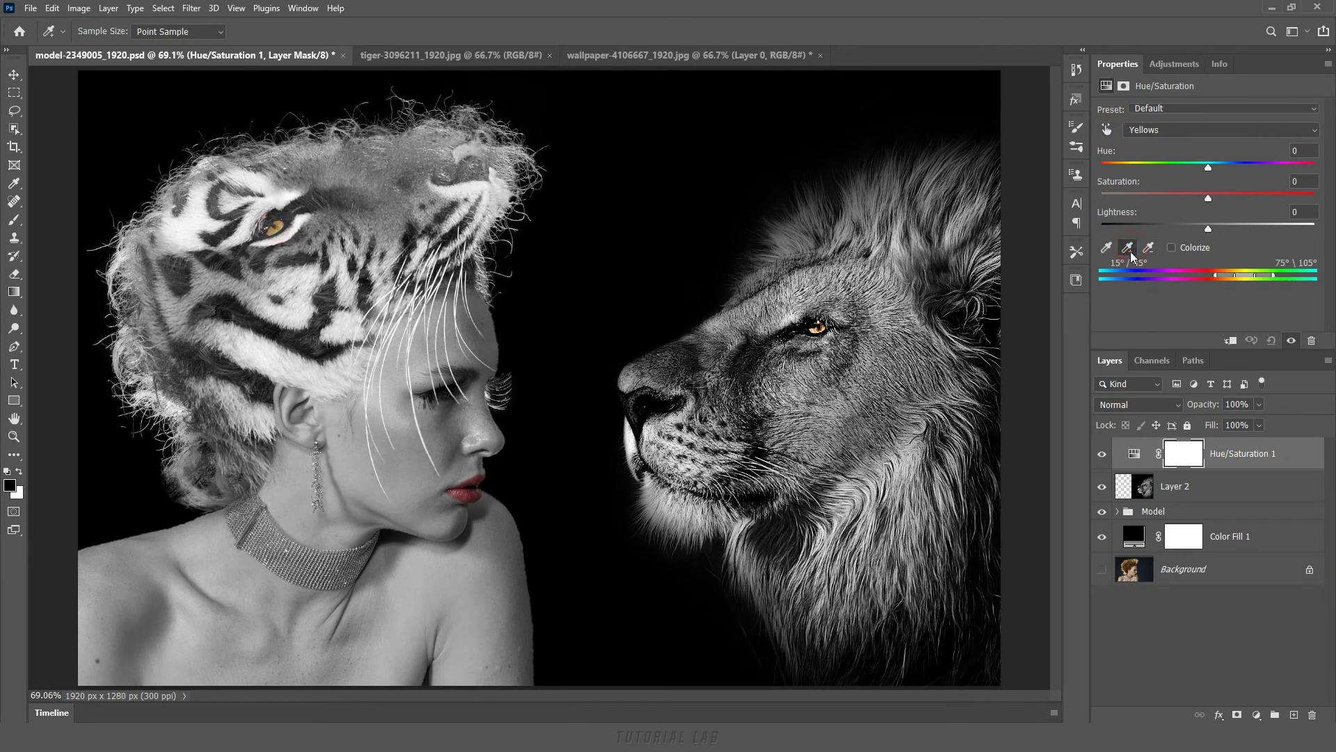
pyautogui.click(825, 324)
pyautogui.moveTo(1209, 167); pyautogui.dragTo(1211, 168)
# Step: Shift the Reds in the Hue/Saturation layer to Hue −7 and Saturation +34
pyautogui.click(1108, 132)
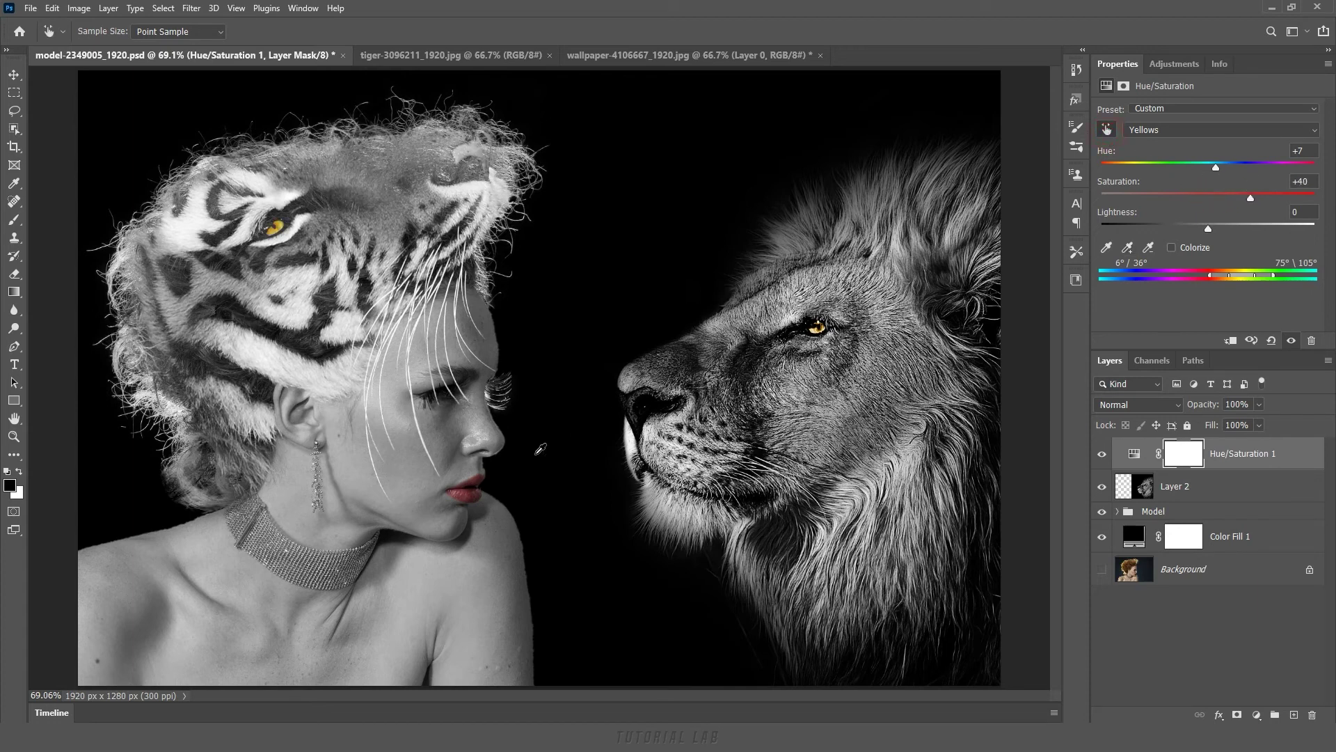
pyautogui.click(473, 489)
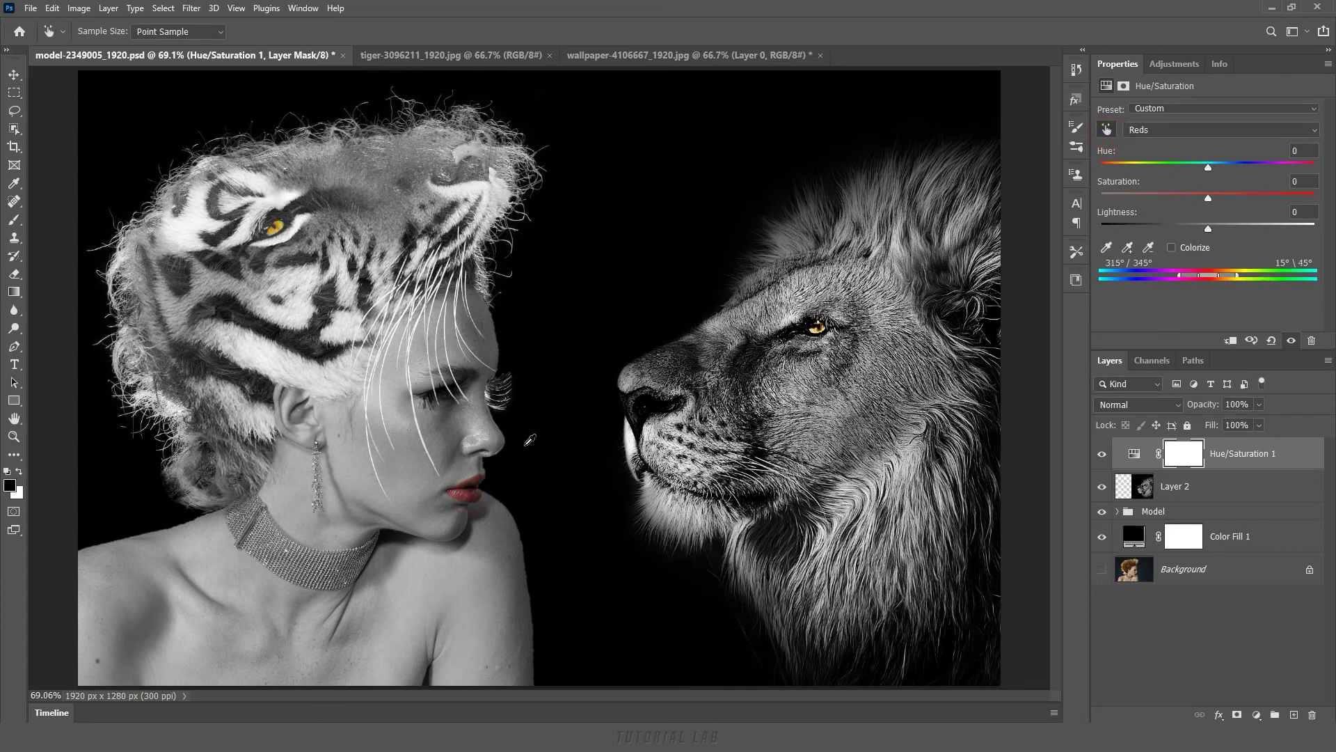
pyautogui.click(1129, 247)
pyautogui.moveTo(1210, 169); pyautogui.dragTo(1243, 200)
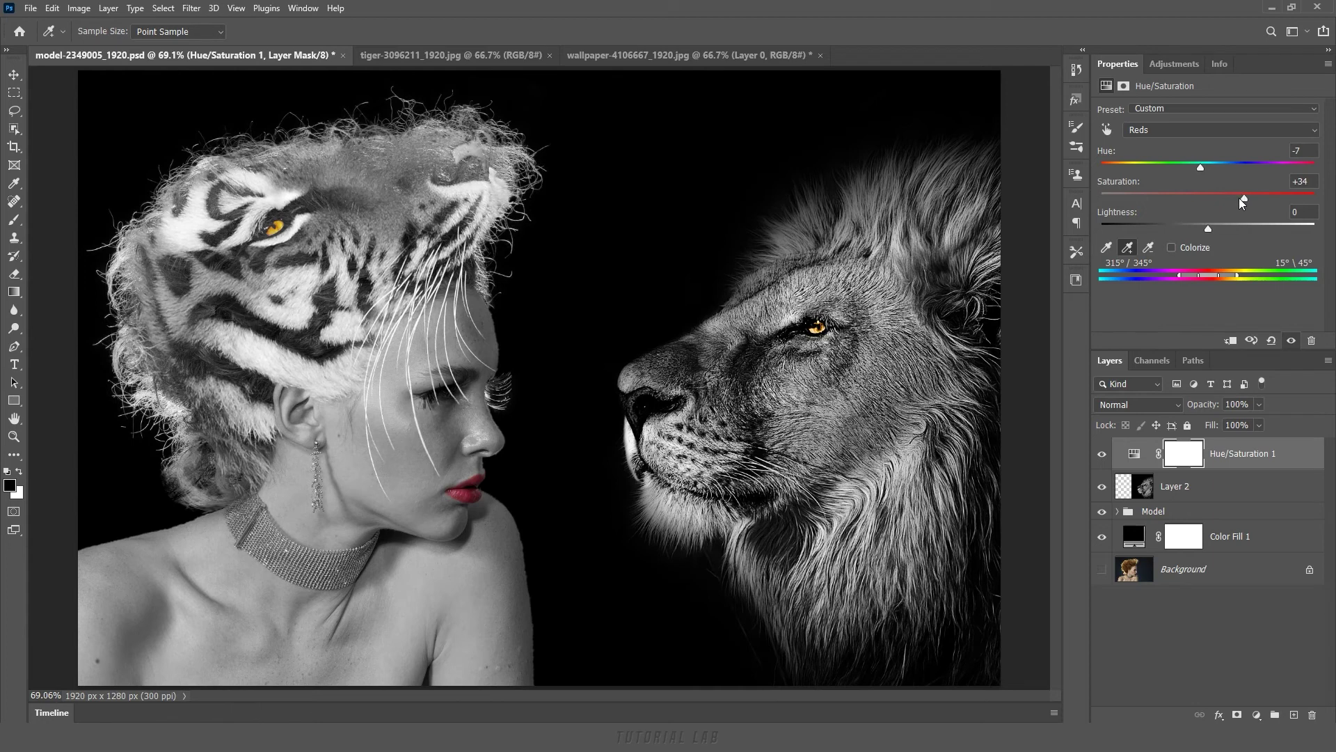
pyautogui.click(1257, 715)
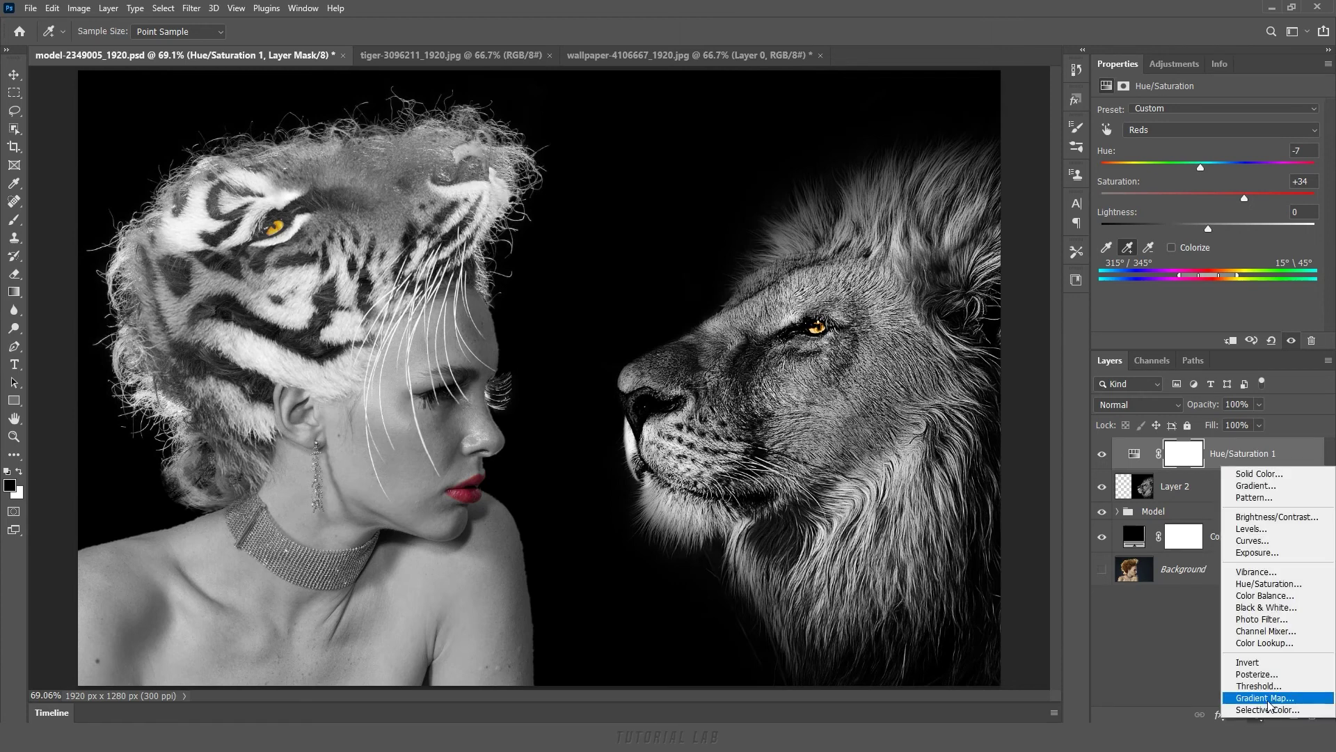
# Step: Add a Gradient Map layer in Soft Light blend mode at 30% opacity
pyautogui.click(1268, 698)
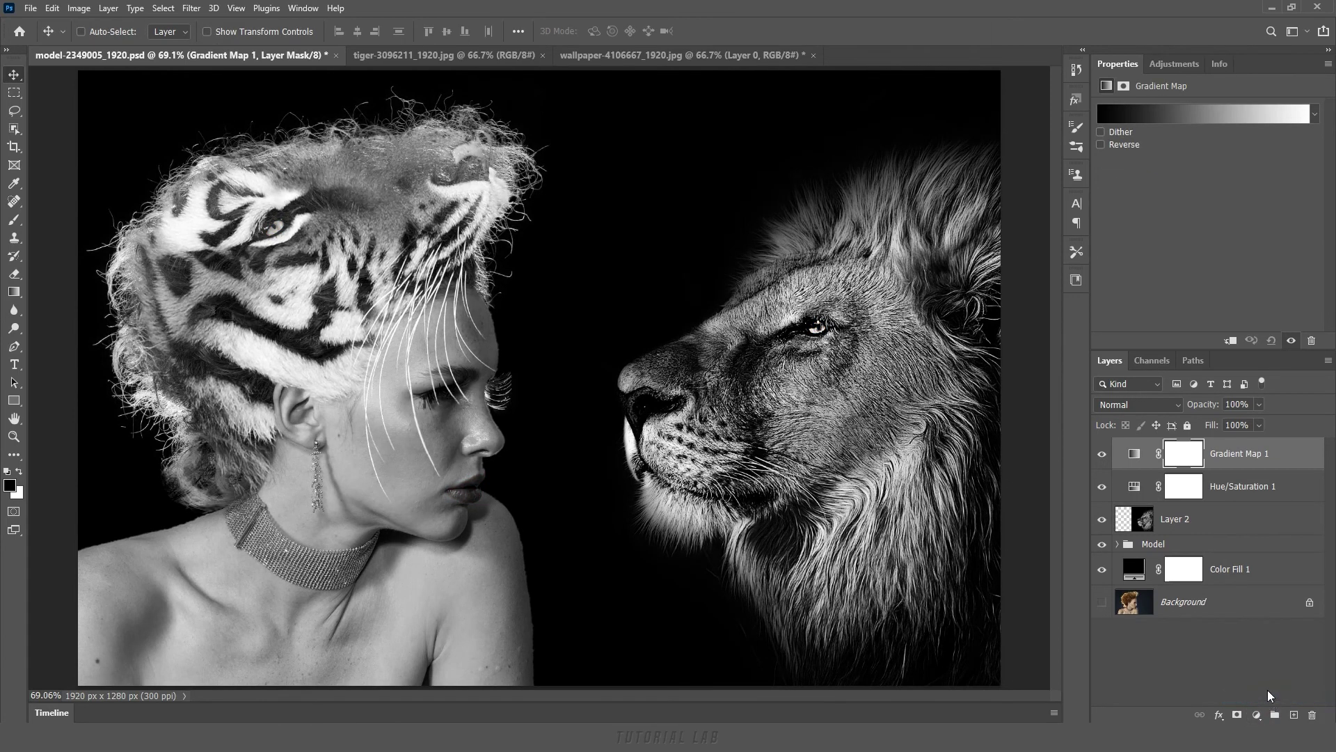
pyautogui.click(1124, 404)
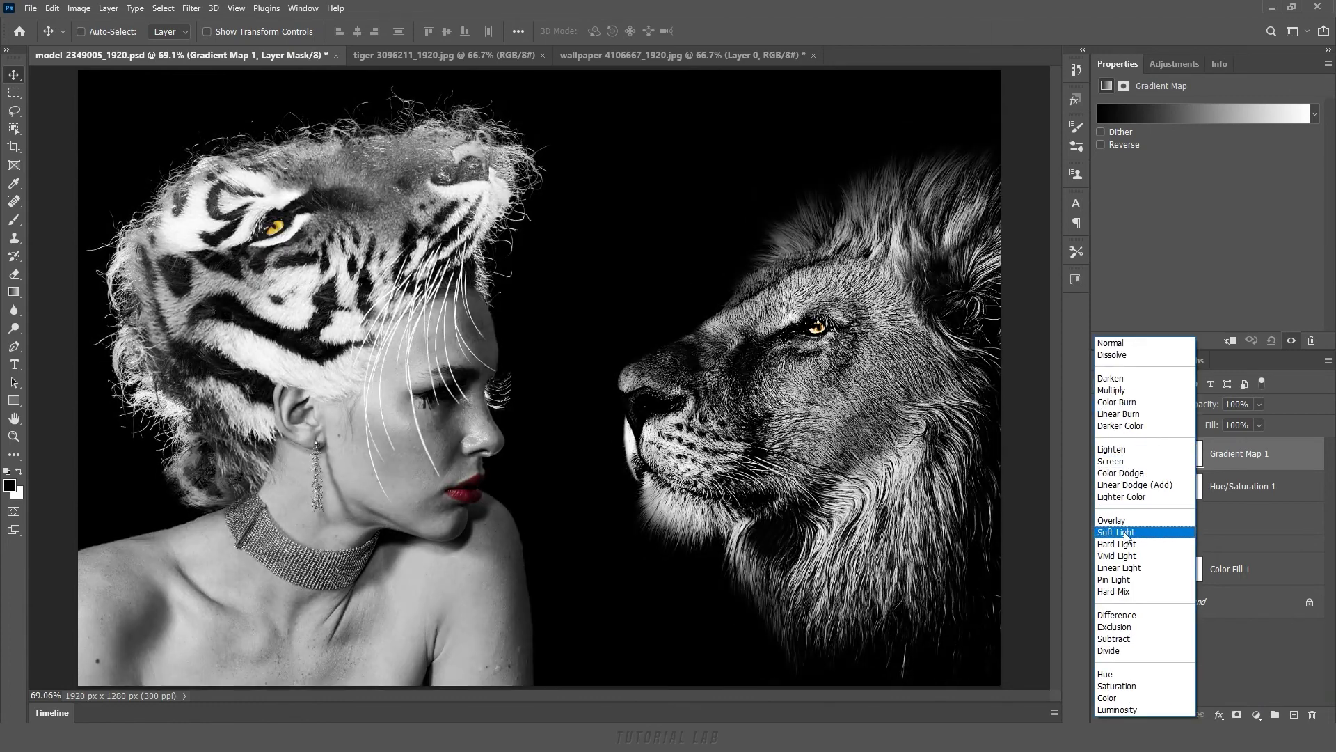
pyautogui.click(1121, 533)
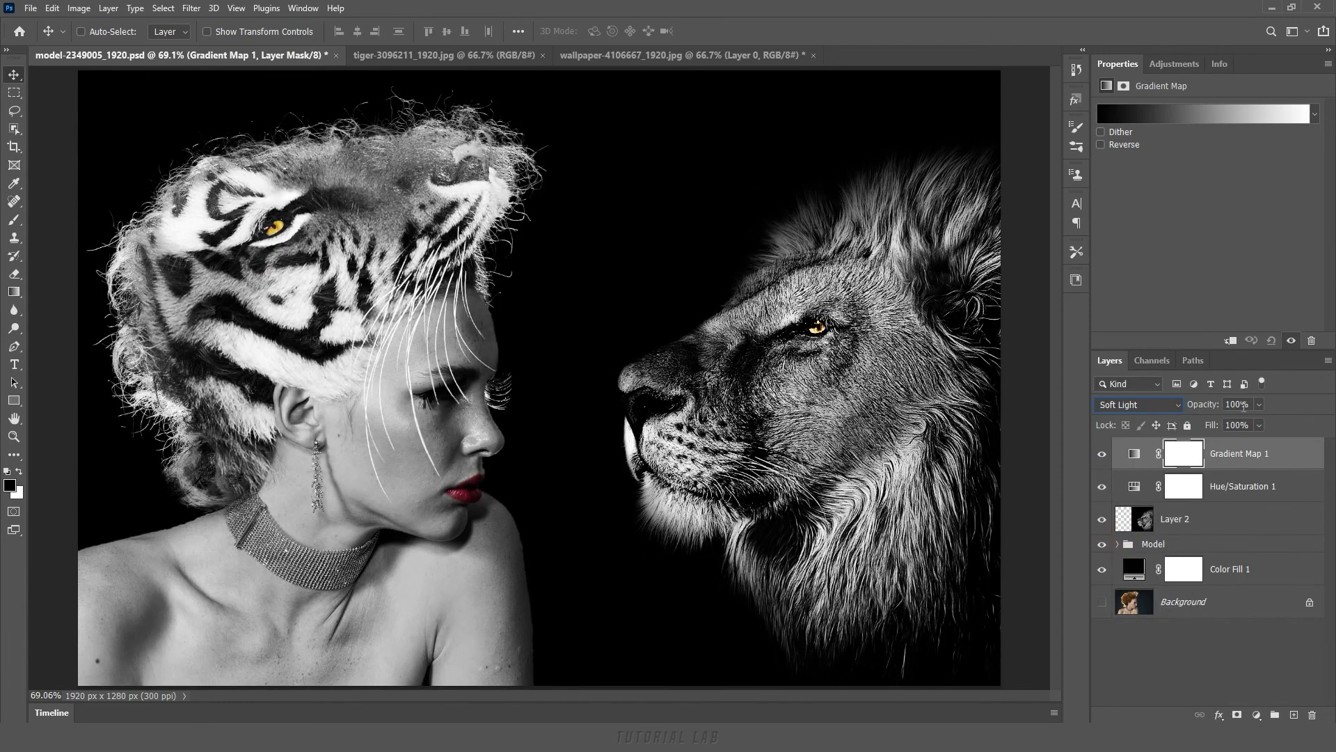
pyautogui.write('30')
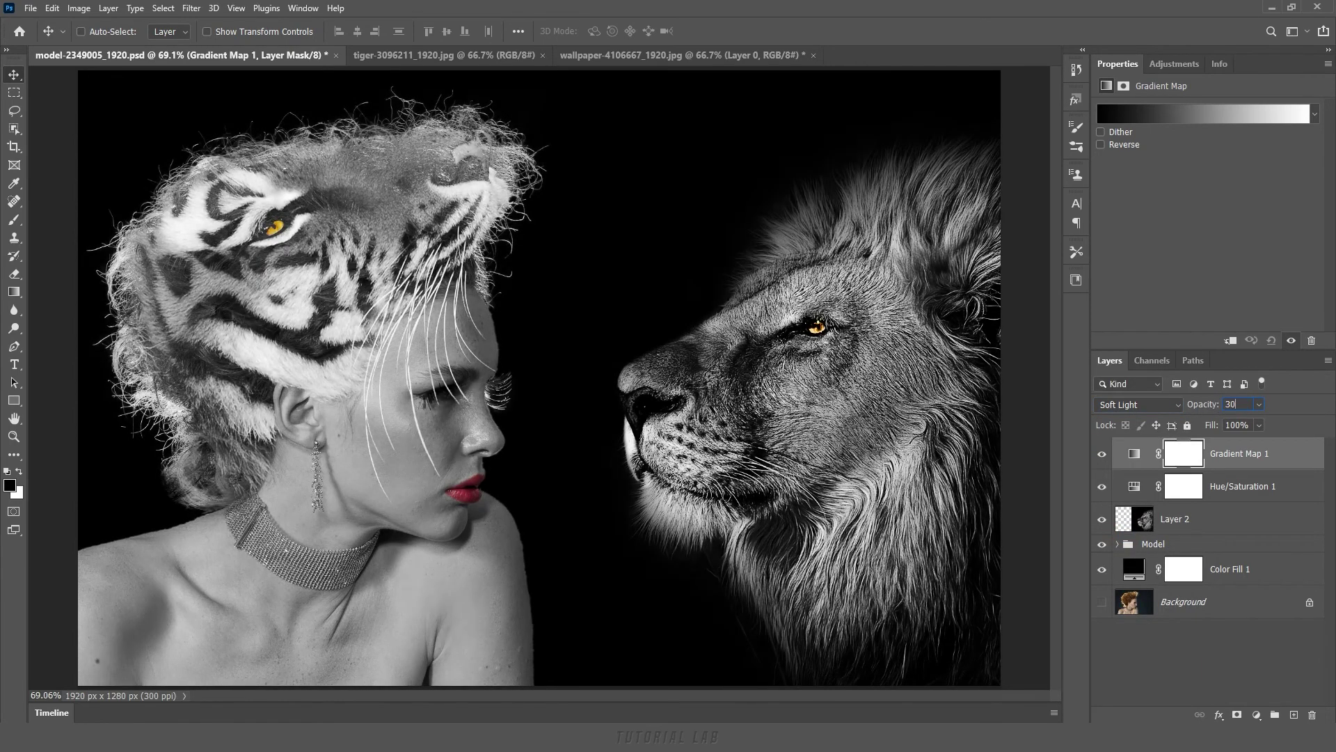
# Step: Set the gradient map to the Purple_21 preset from the Purples group
pyautogui.click(1161, 115)
pyautogui.click(1030, 142)
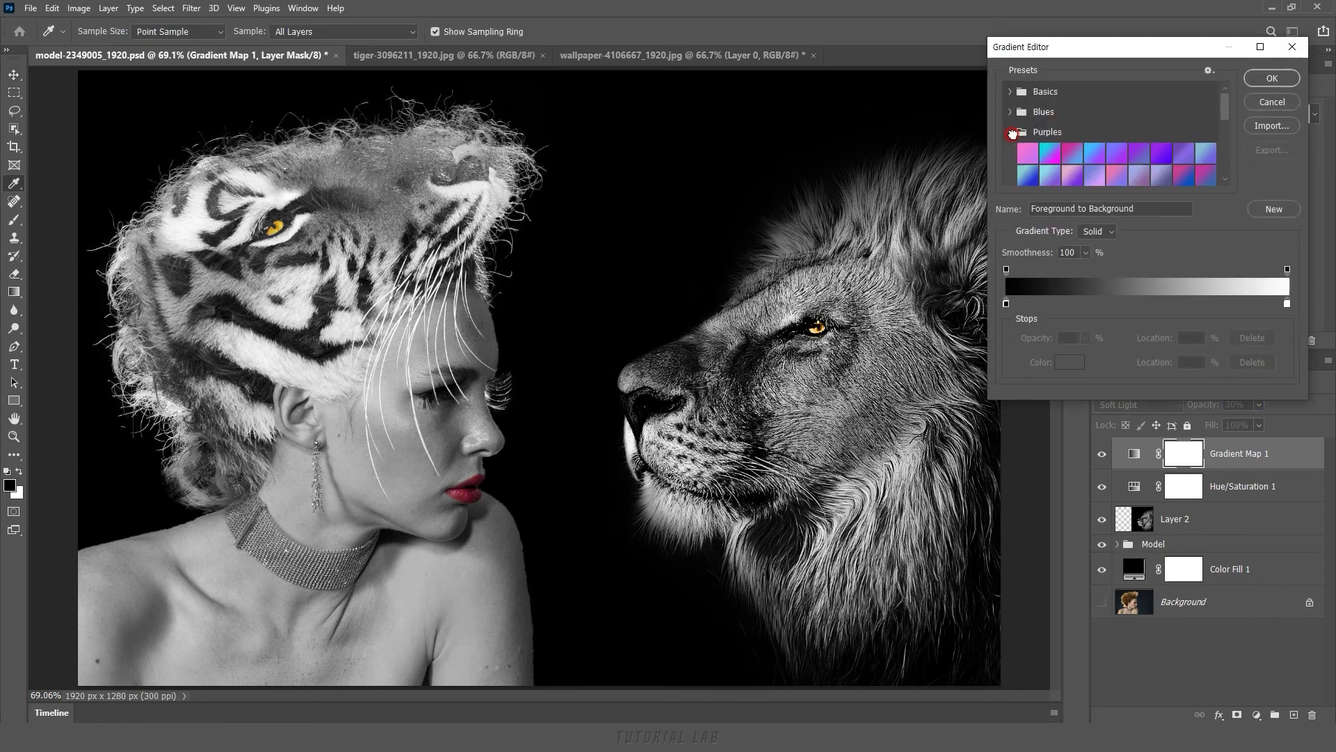
pyautogui.scroll(-1, 1217, 126)
pyautogui.scroll(-1, 1218, 127)
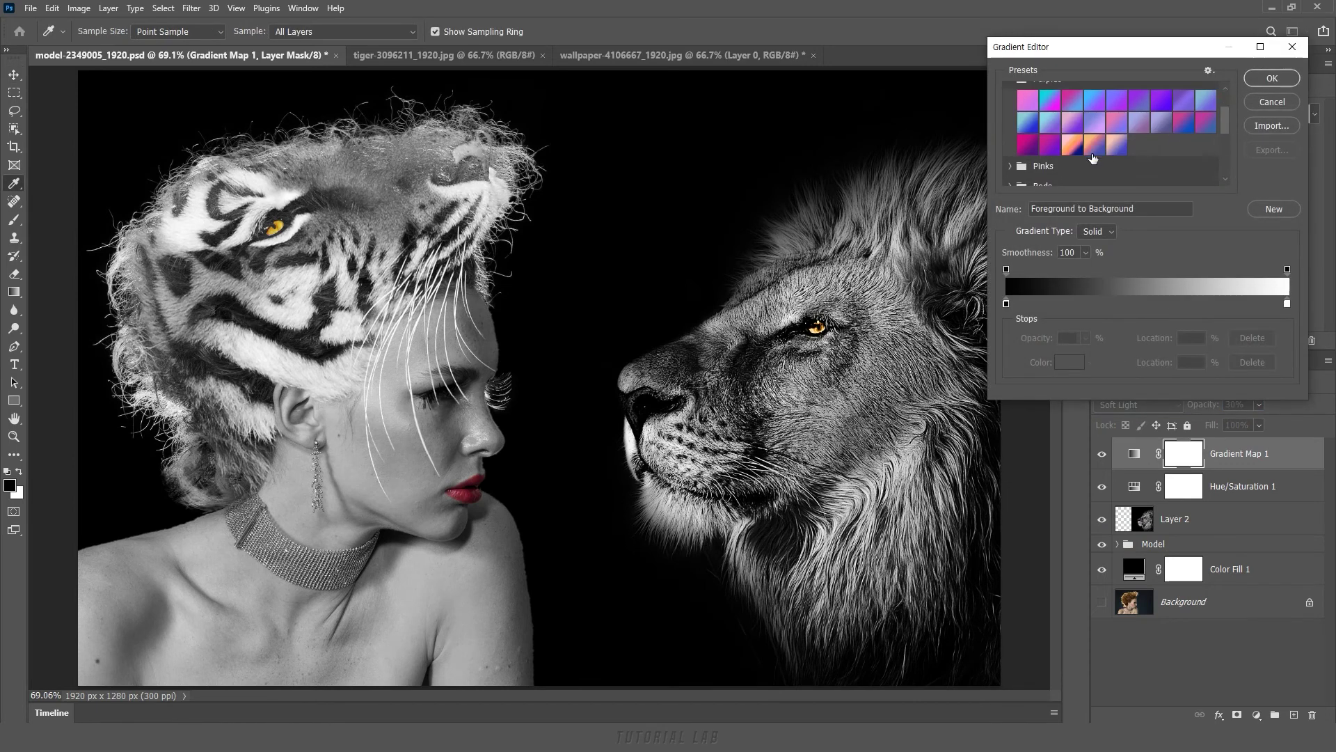
pyautogui.click(1072, 144)
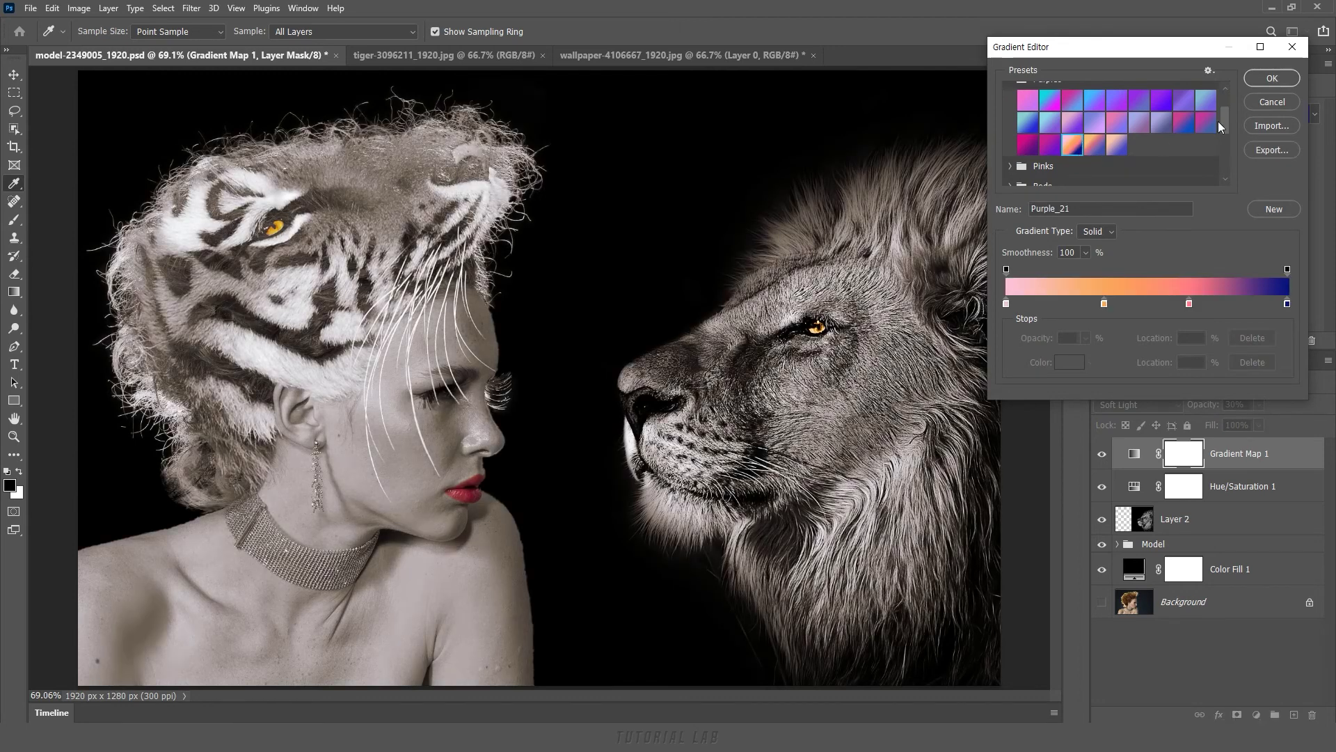
pyautogui.scroll(1, 1099, 156)
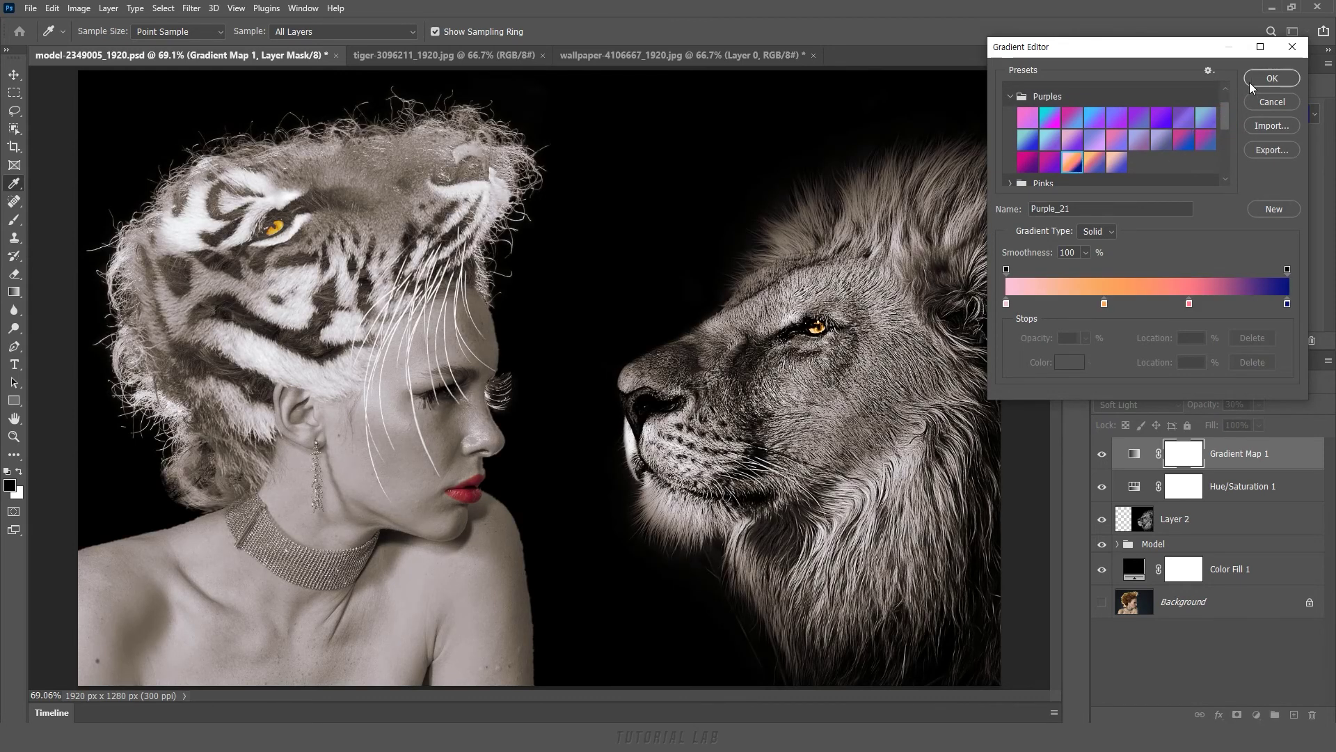
pyautogui.click(1272, 78)
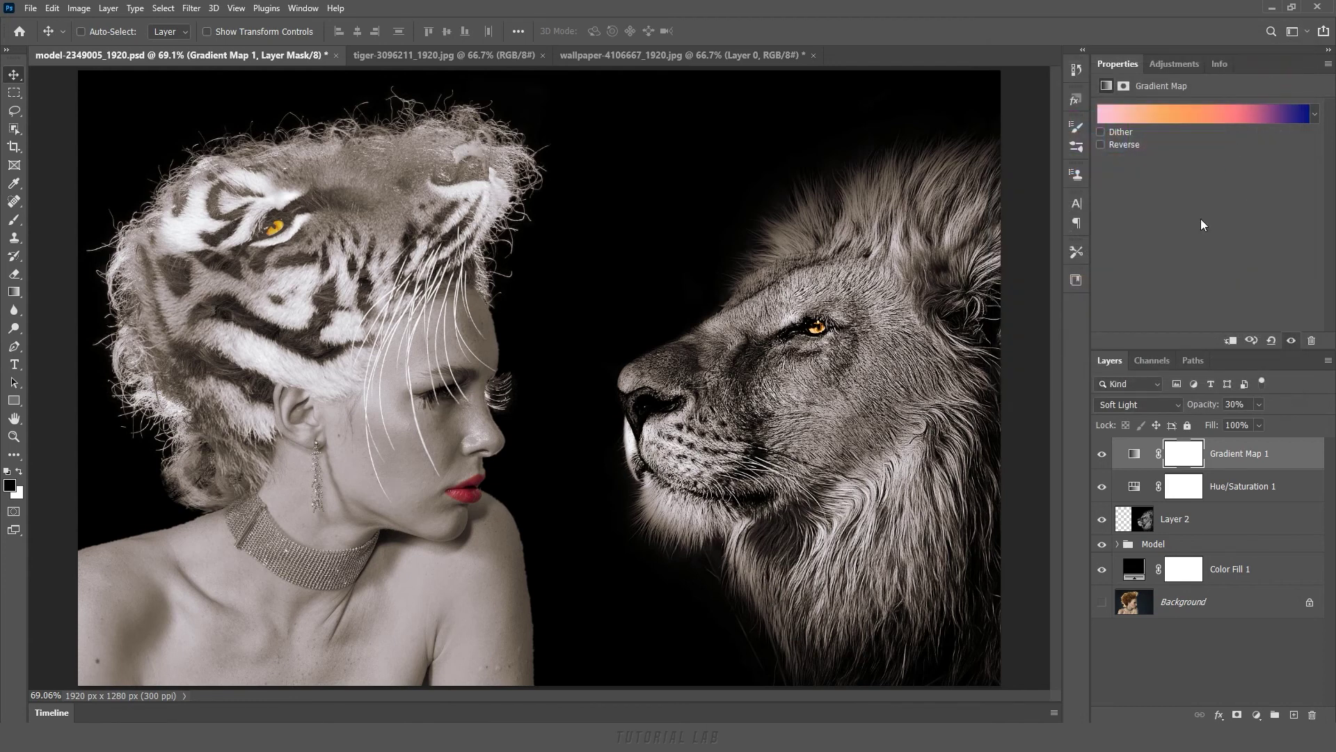
pyautogui.press('v')
pyautogui.click(1242, 459)
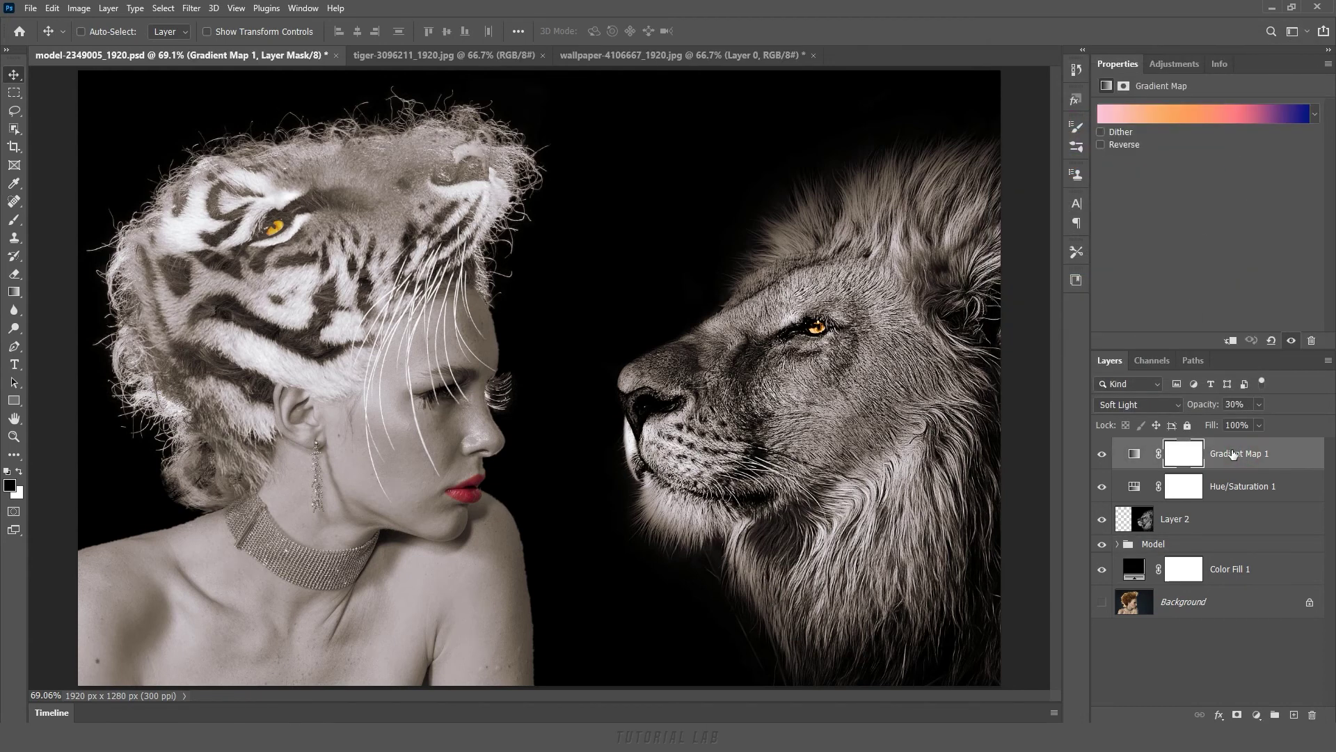
# Step: Merge all visible layers into Layer 3, convert it to a smart object, and apply Sharpen
pyautogui.hotkey('ctrl', 'shift', 'alt', 'e')
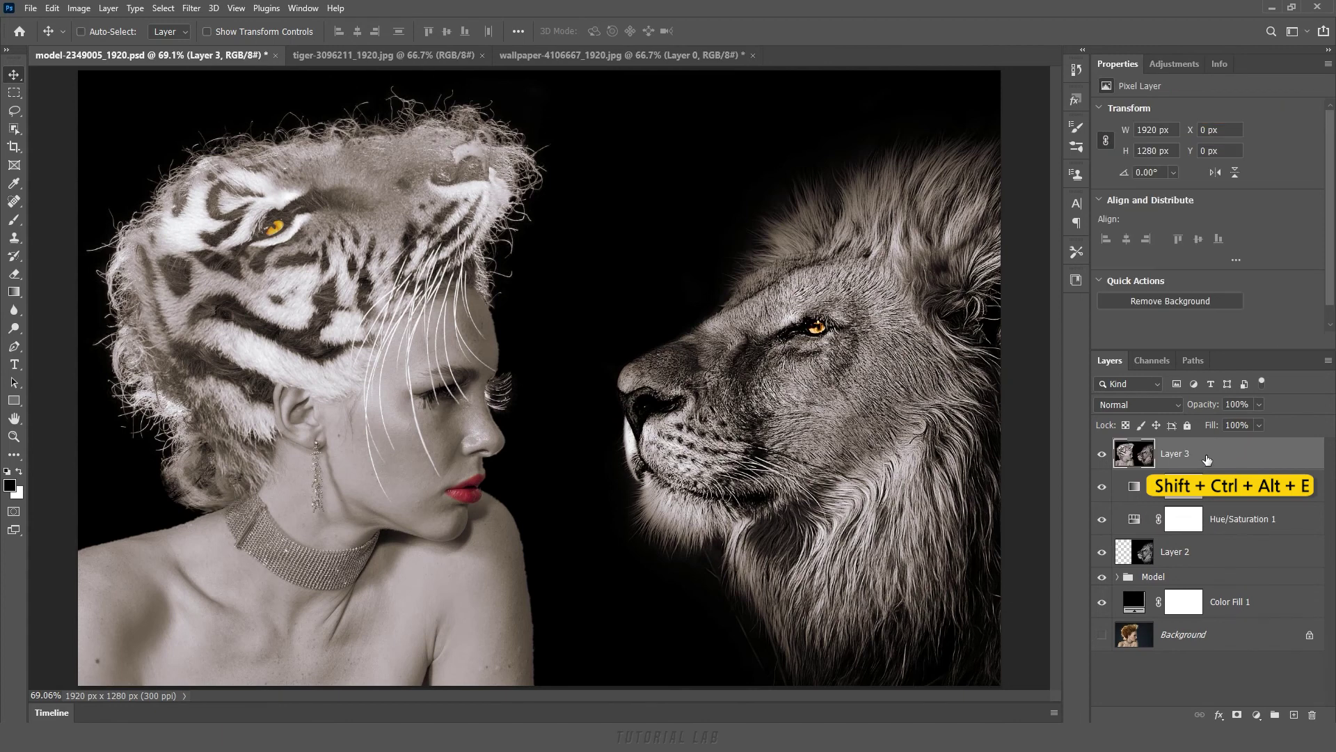
pyautogui.rightClick(1214, 444)
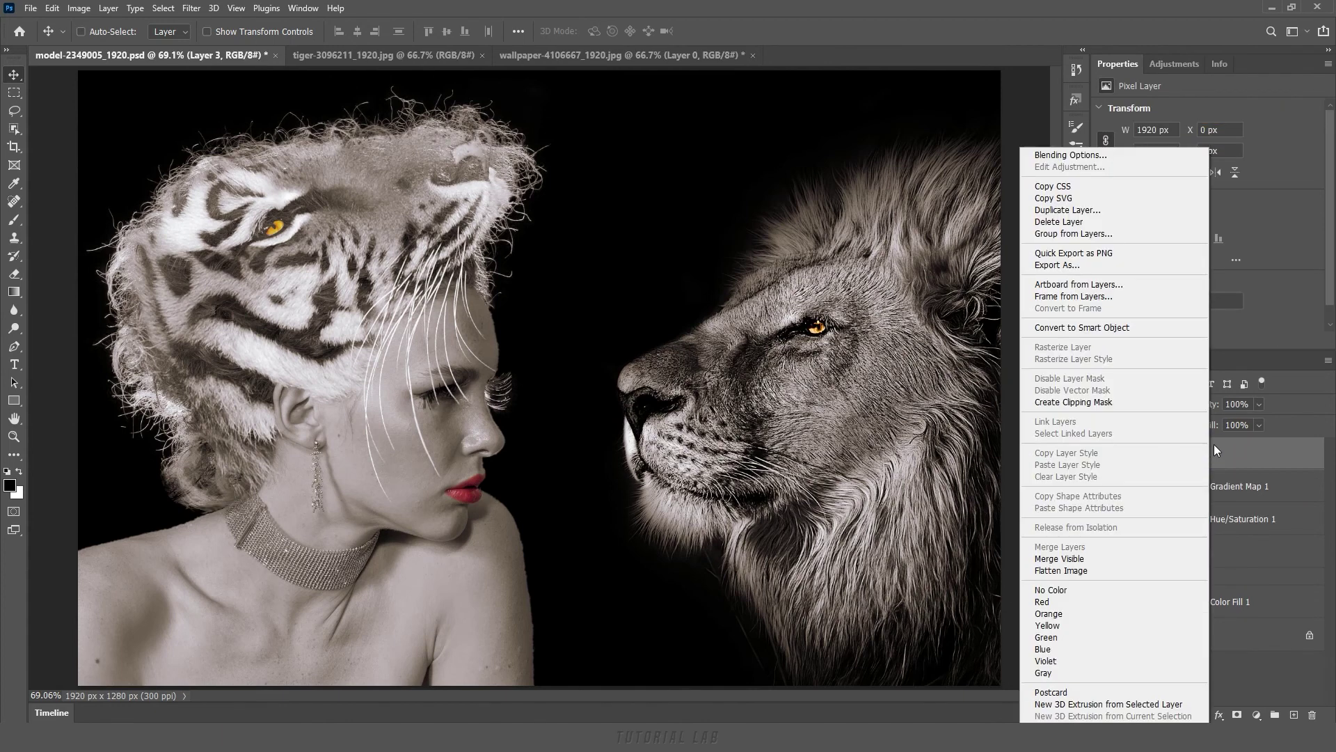
pyautogui.click(1145, 328)
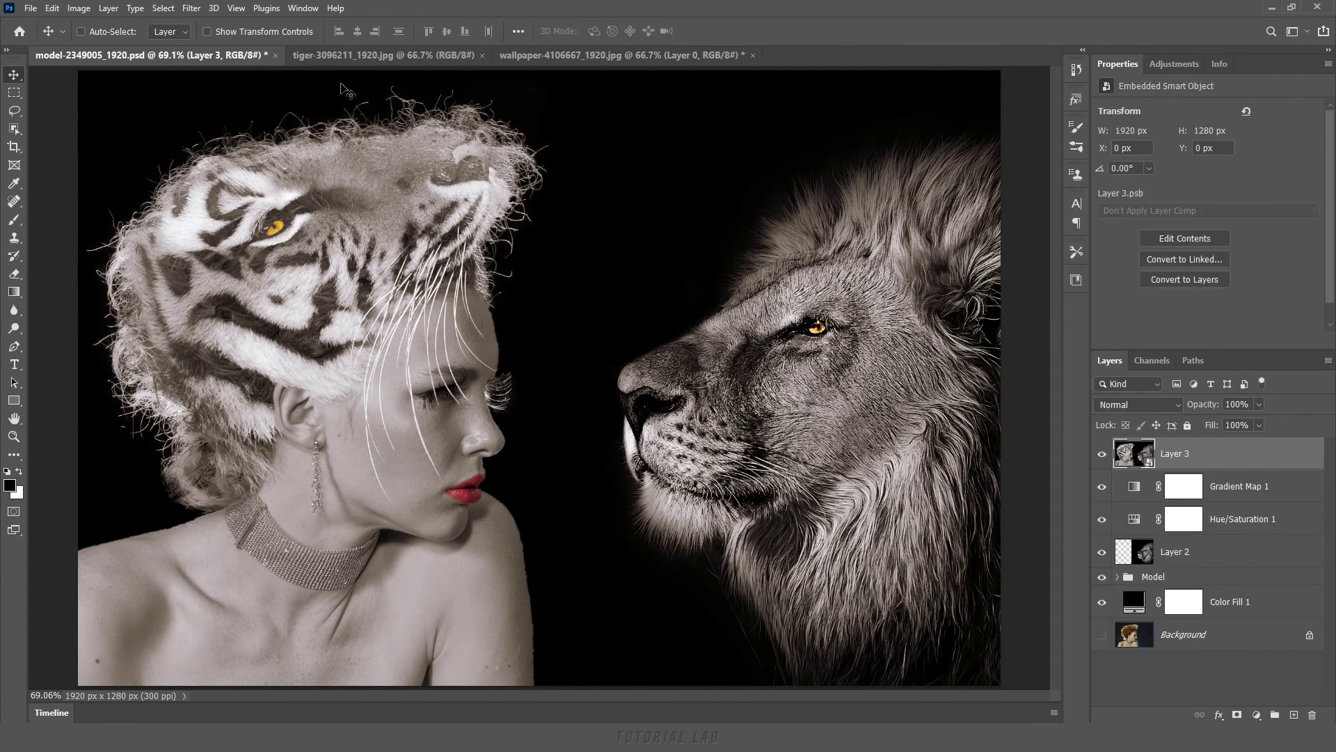
pyautogui.click(188, 9)
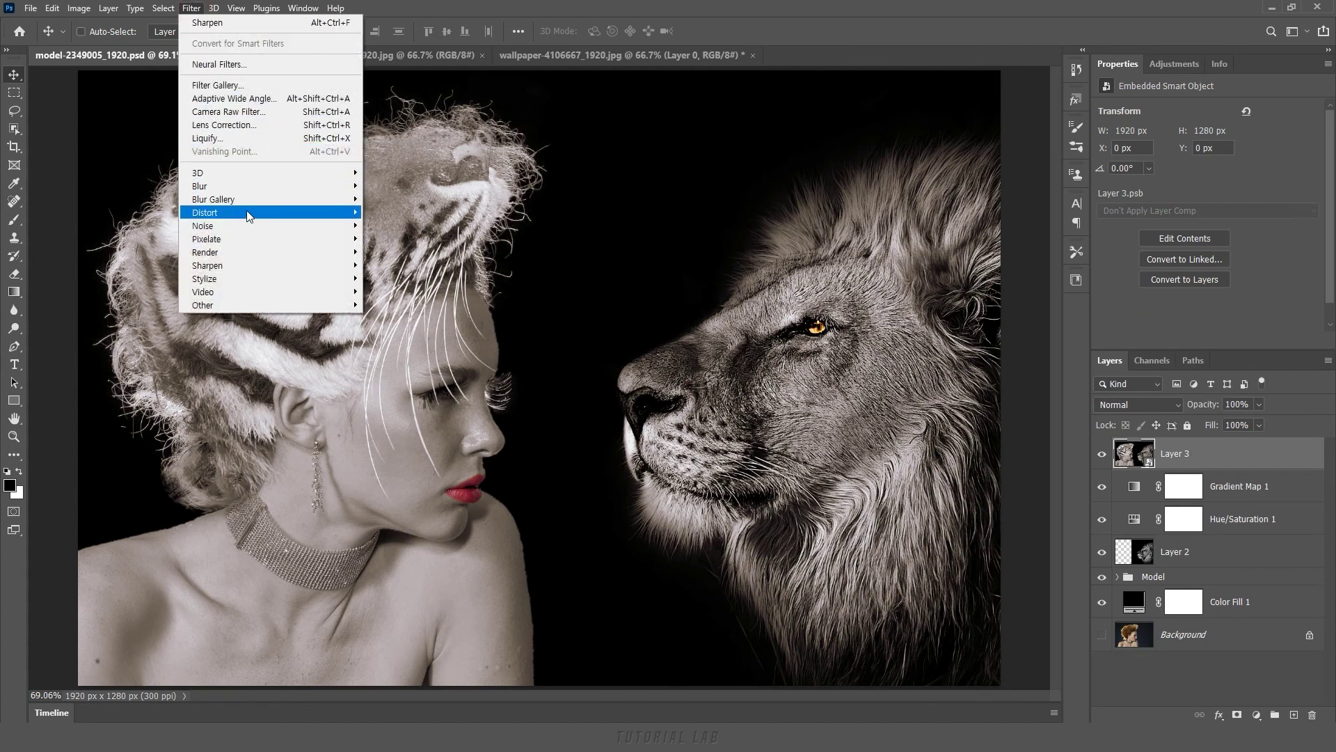
pyautogui.moveTo(207, 265)
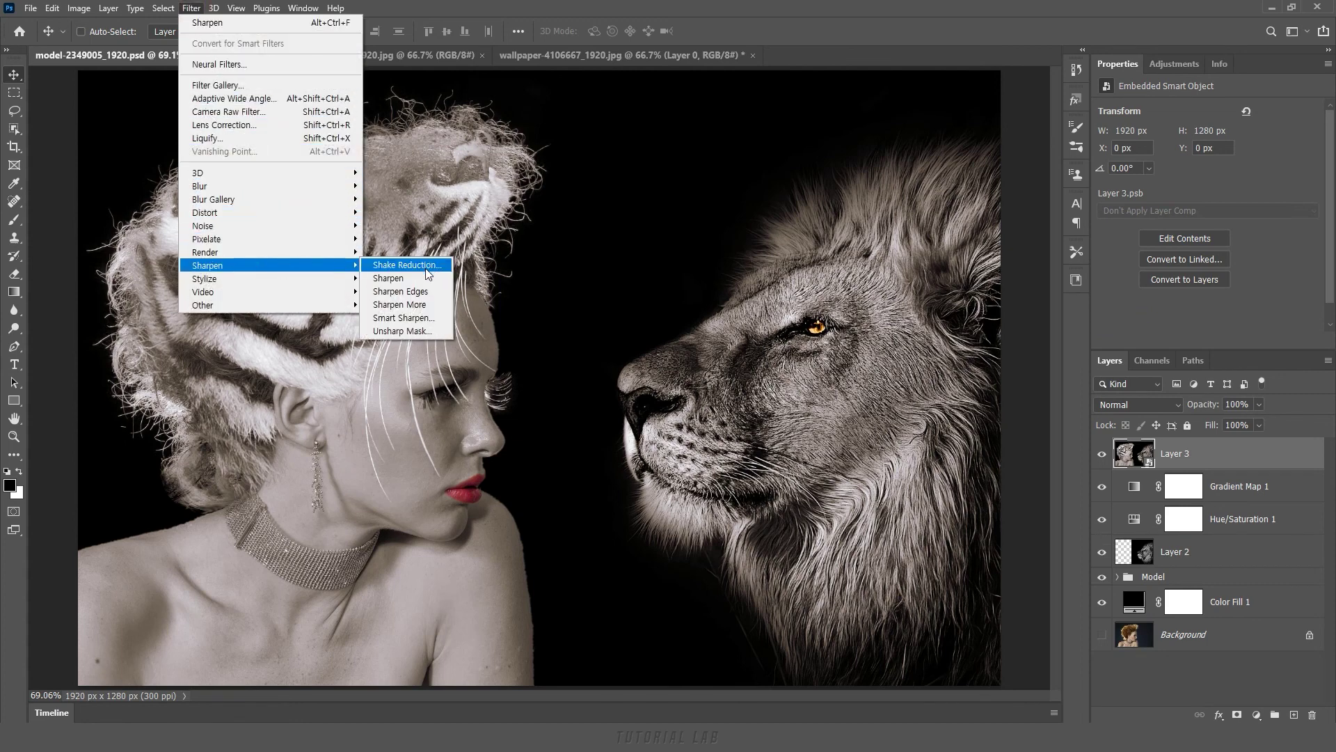
pyautogui.click(403, 280)
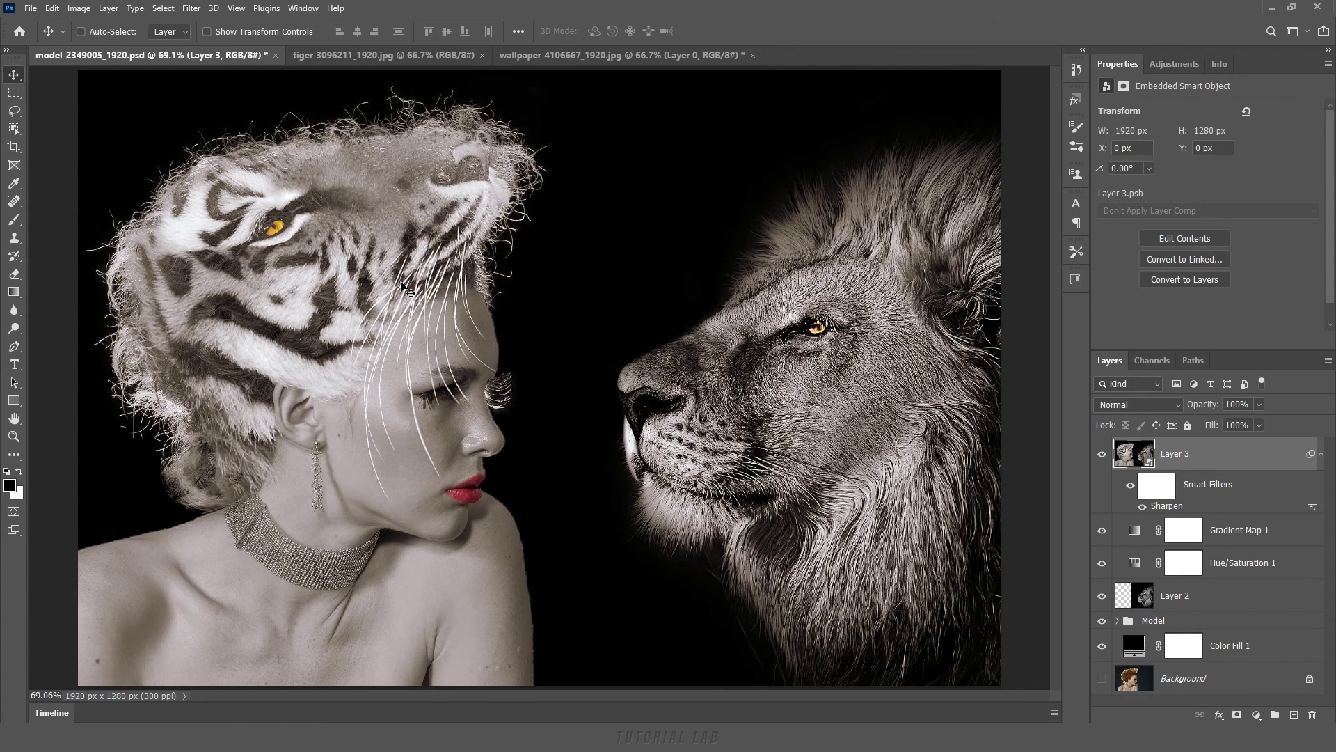
# Step: Toggle the Sharpen smart filter off and on to compare before and after
pyautogui.click(1131, 486)
pyautogui.click(1133, 486)
pyautogui.click(1131, 487)
pyautogui.click(1131, 487)
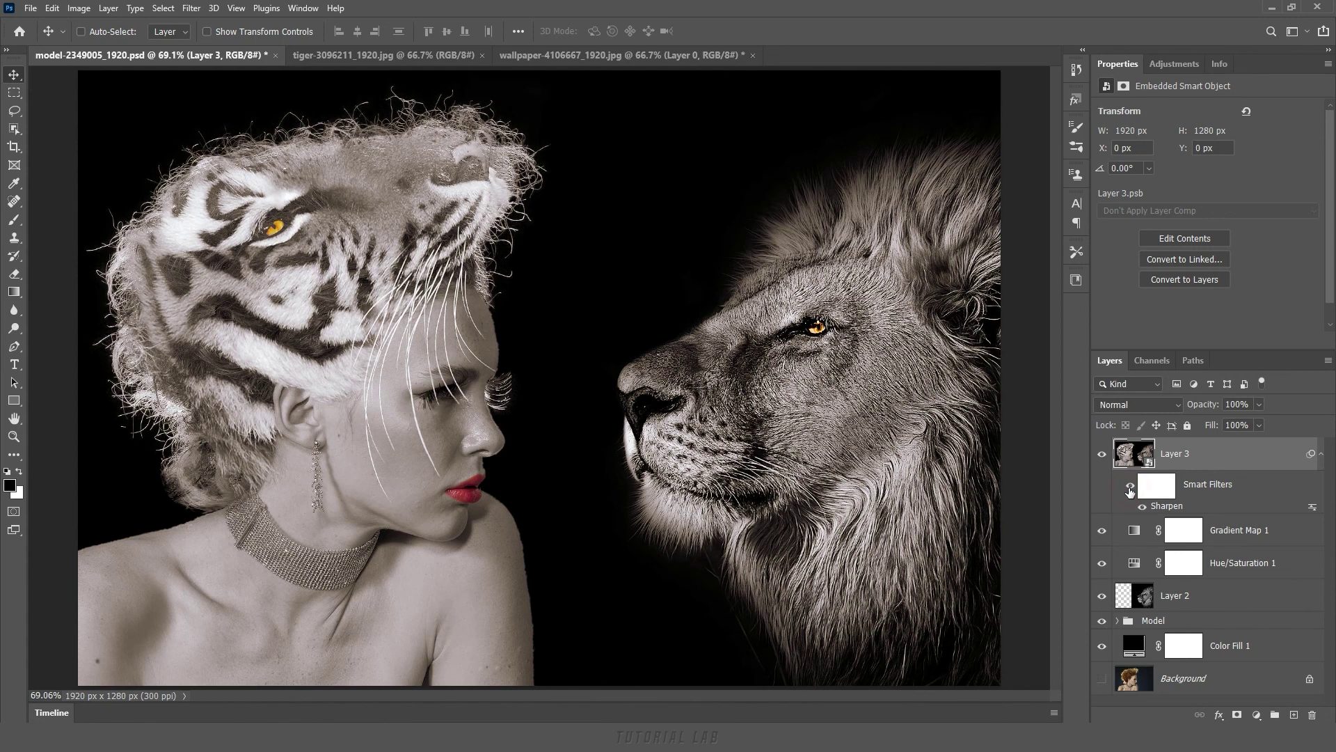